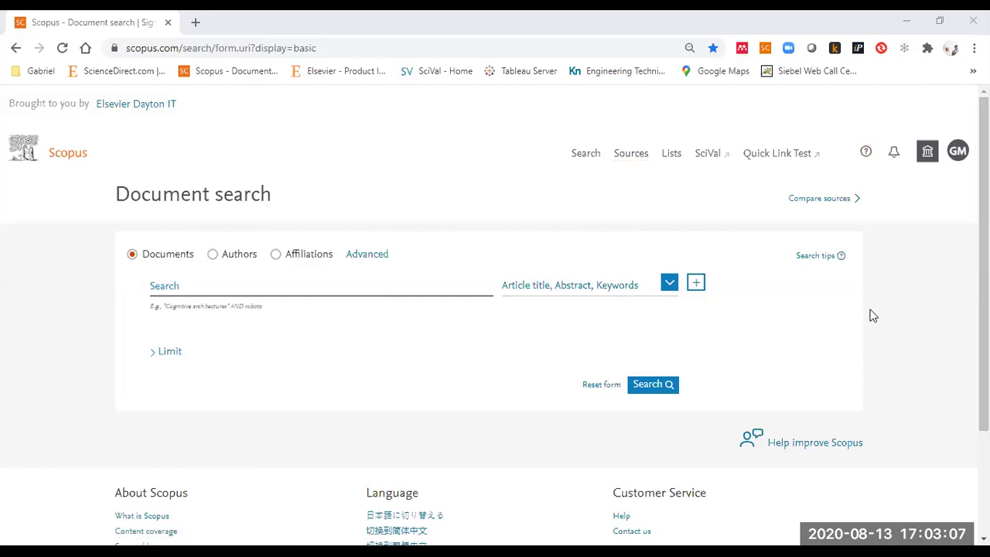
Run the scopusbase query from the account's saved searches and highlight the document total
click(957, 153)
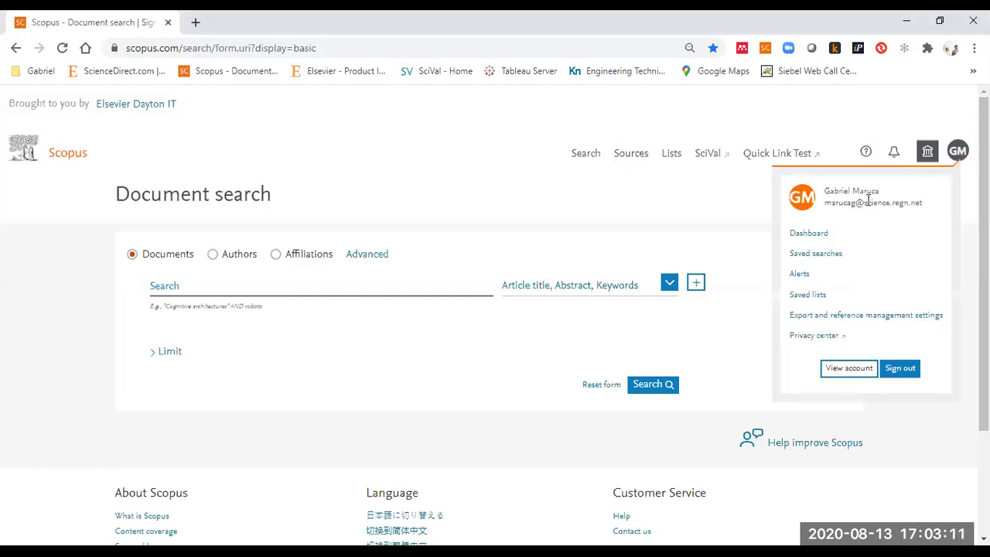
click(812, 257)
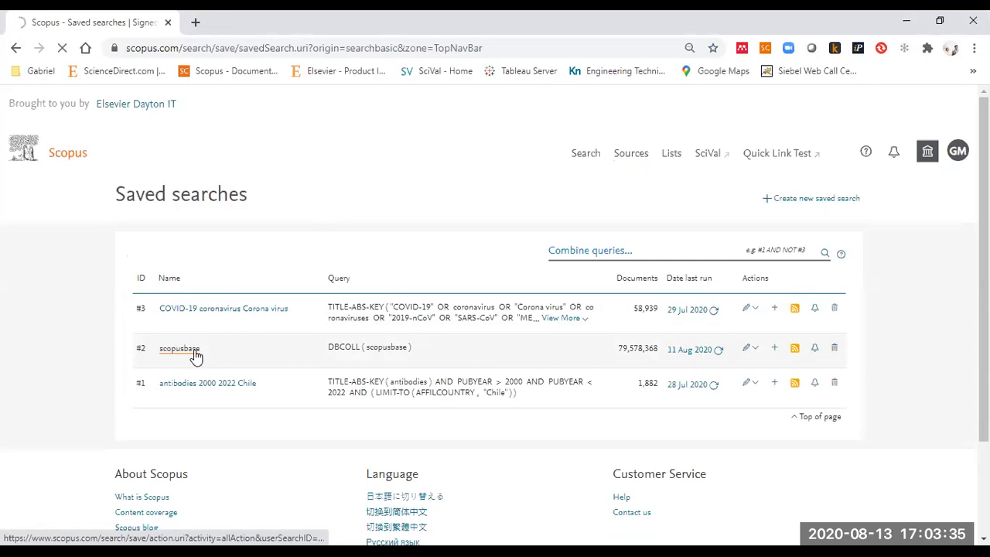
click(194, 353)
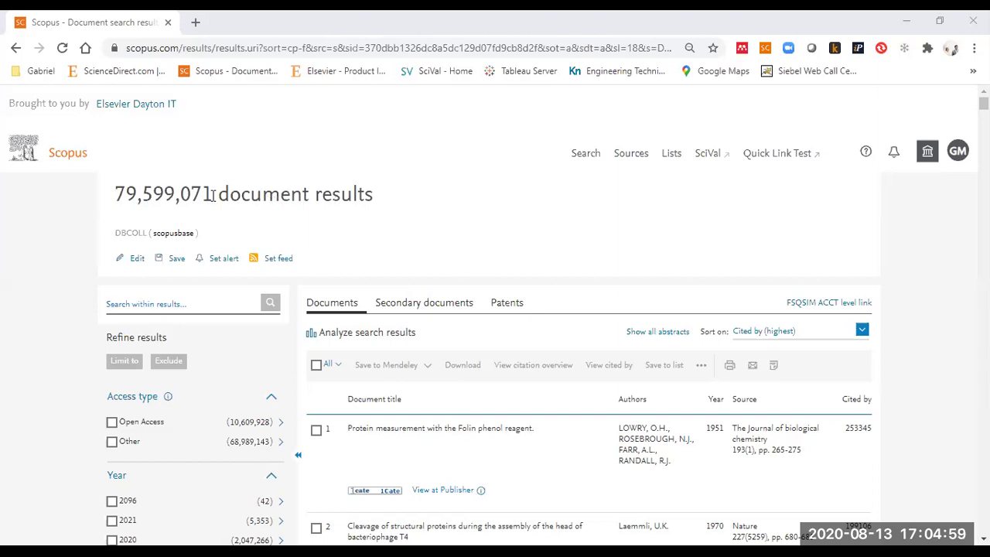
drag(211, 194, 109, 201)
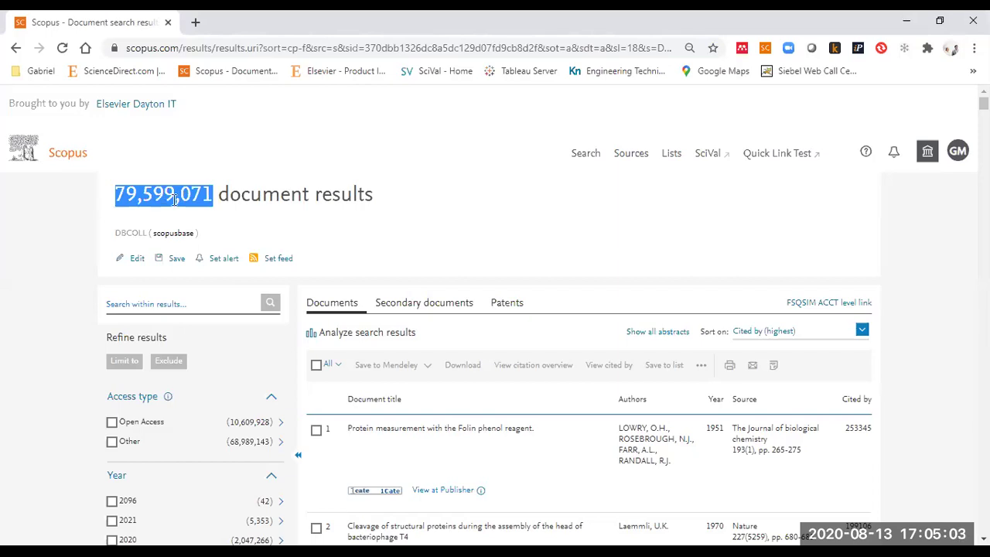
click(577, 256)
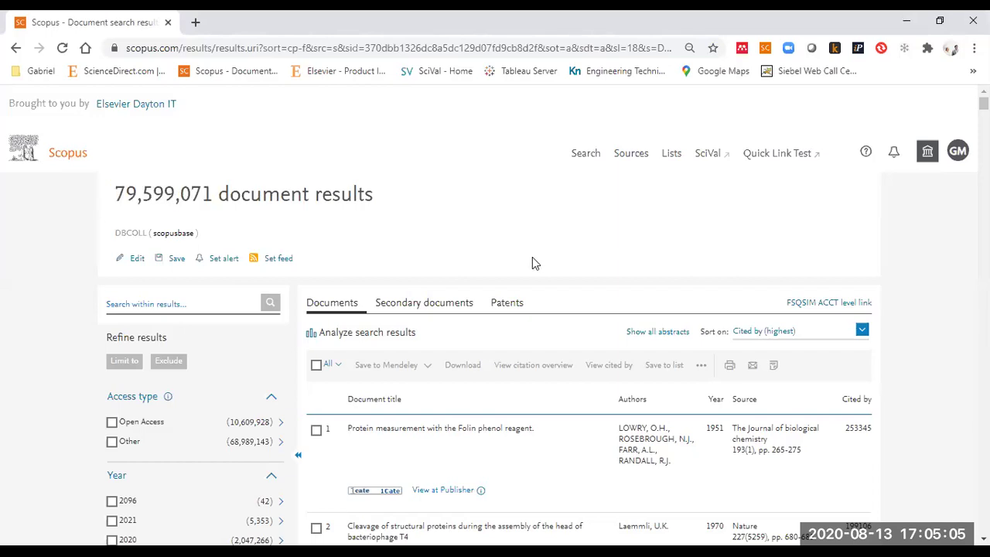
Try to analyze the scopusbase search results
scroll(532, 263, down, 5)
scroll(409, 270, up, 5)
click(349, 335)
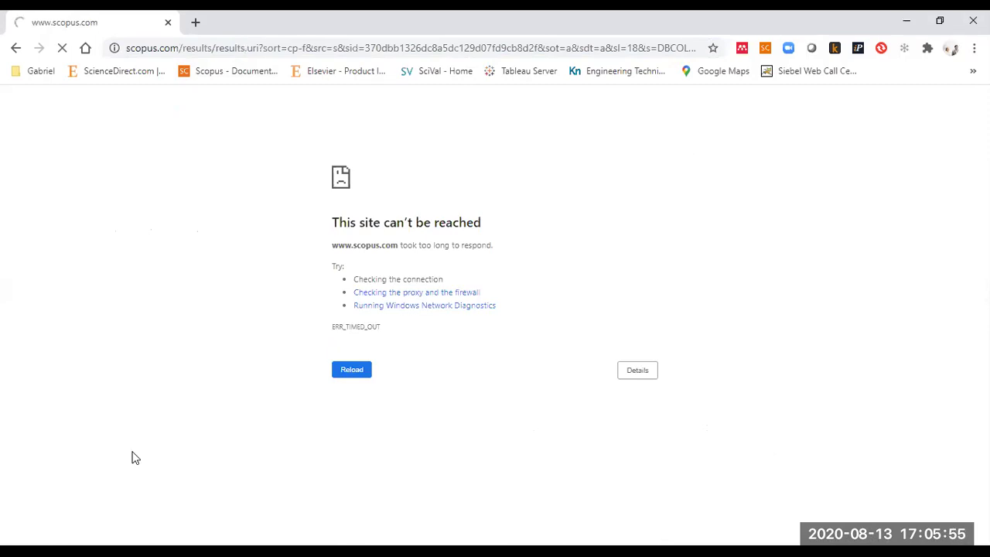
Reload the document search page, reopen the scopusbase query from the search history and analyze its results
click(243, 80)
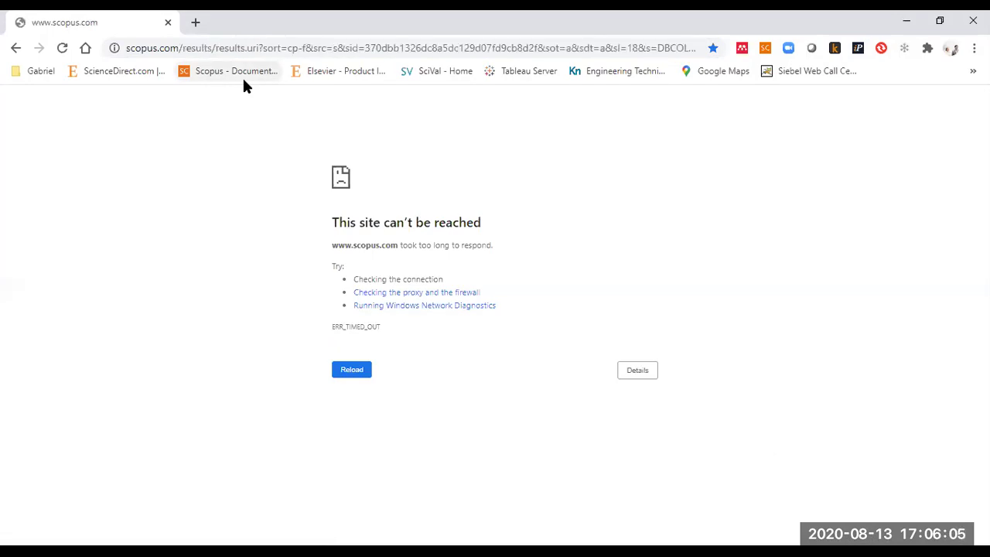
click(243, 80)
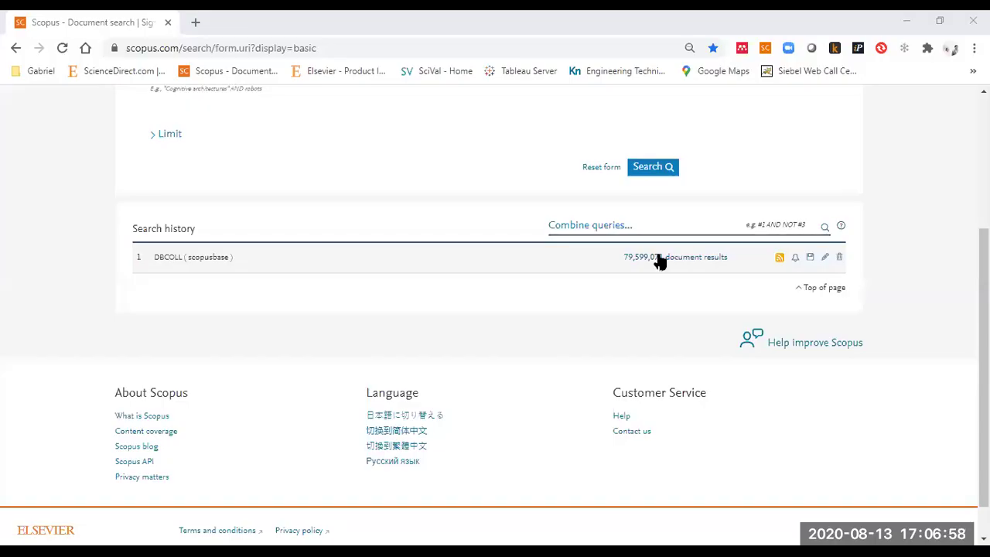
click(658, 261)
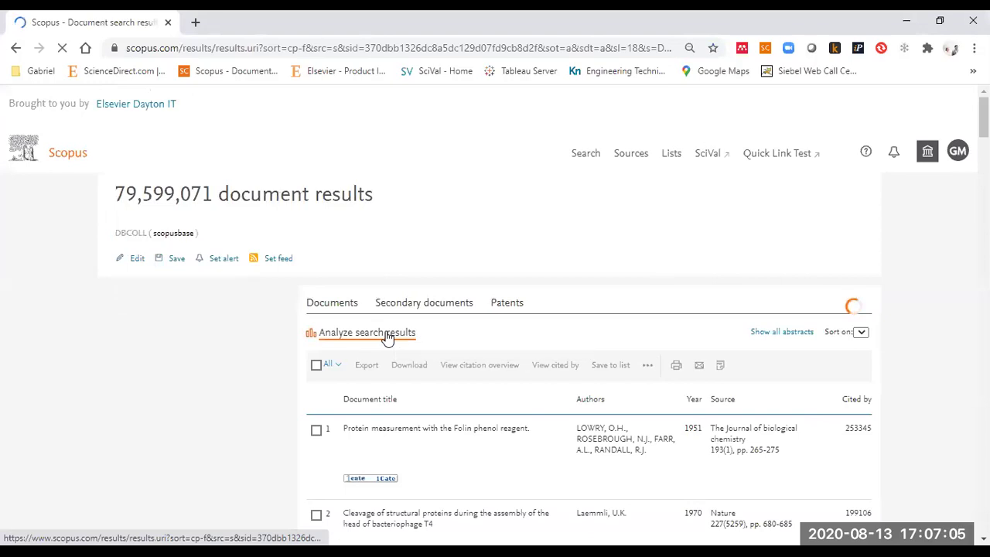
scroll(386, 338, down, 2)
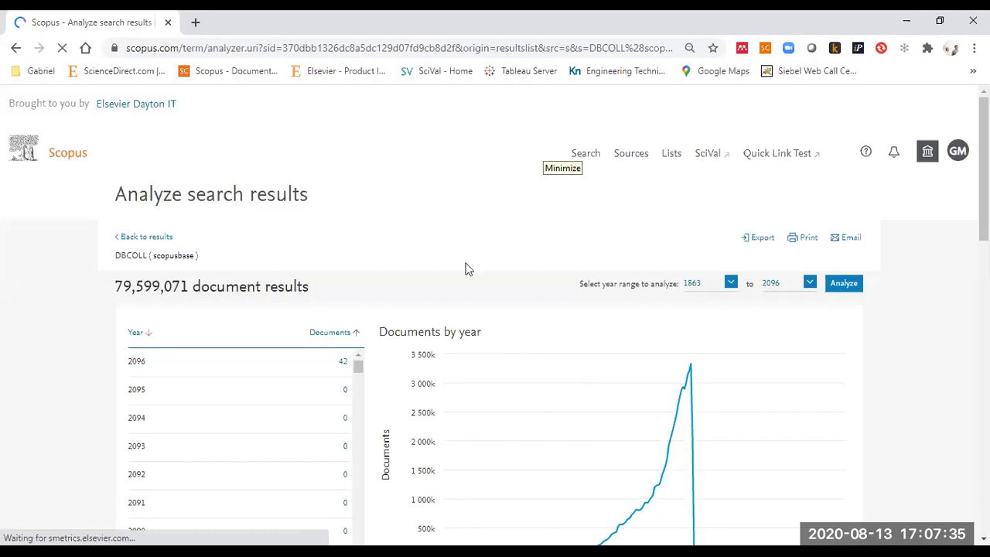
Look through the analysis charts and open the Documents by country/territory breakdown
scroll(444, 287, down, 4)
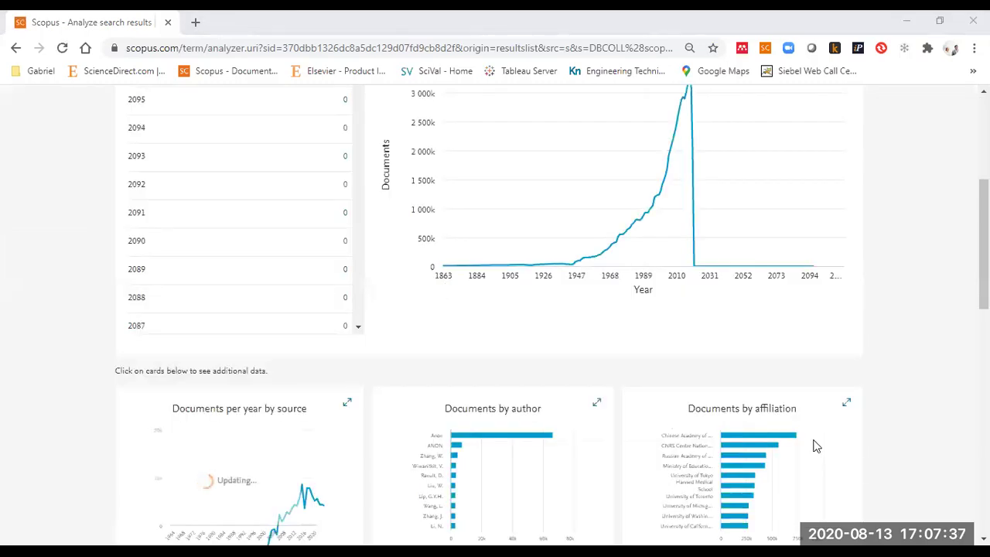
click(782, 435)
scroll(782, 436, down, 3)
scroll(827, 338, down, 2)
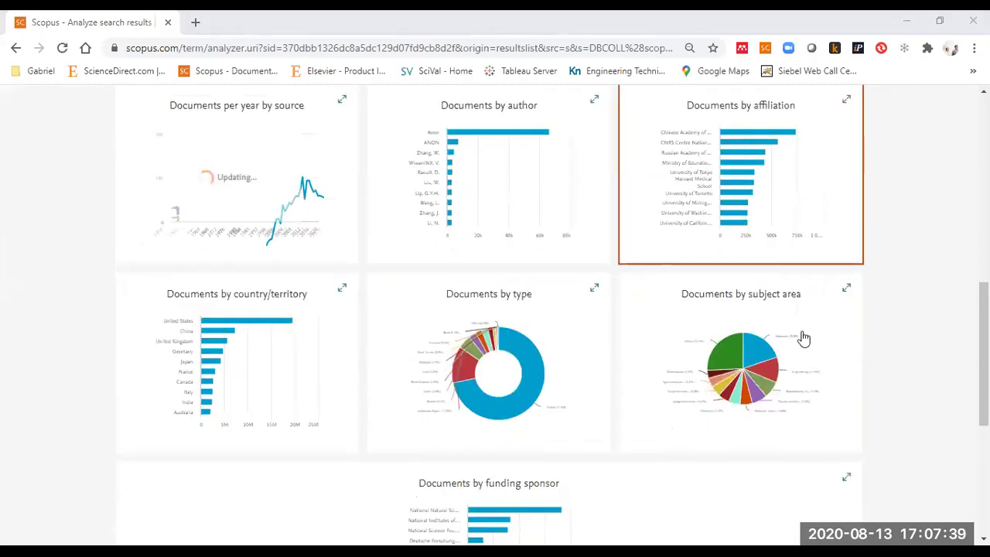
click(279, 274)
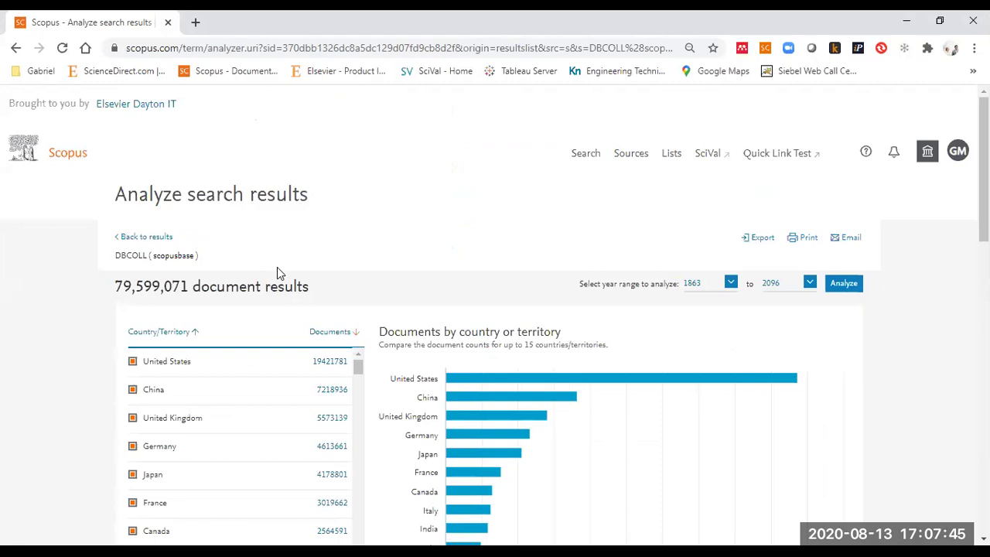
Limit the results to Chile through its document count in the country breakdown, and analyze the limited results
scroll(513, 327, down, 2)
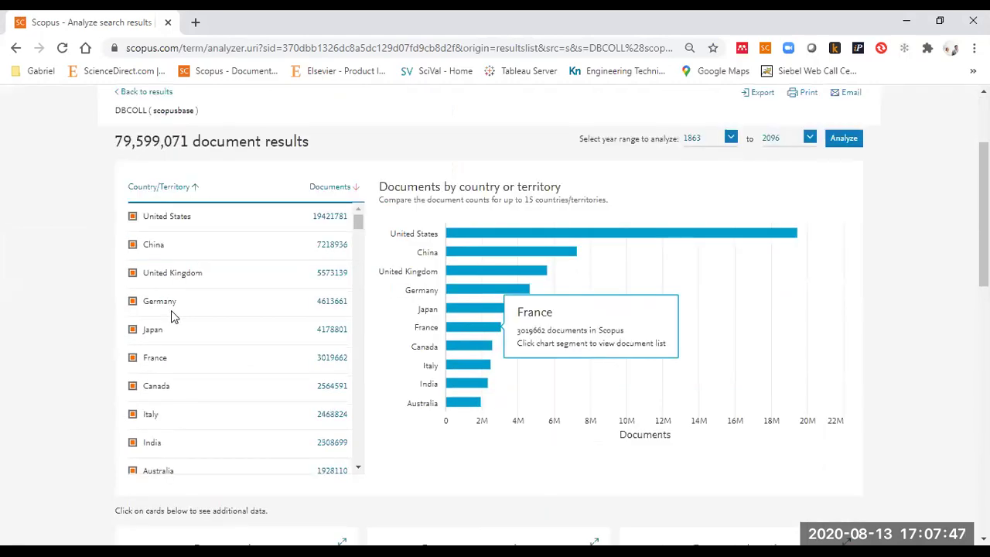
scroll(171, 310, down, 6)
scroll(172, 310, down, 5)
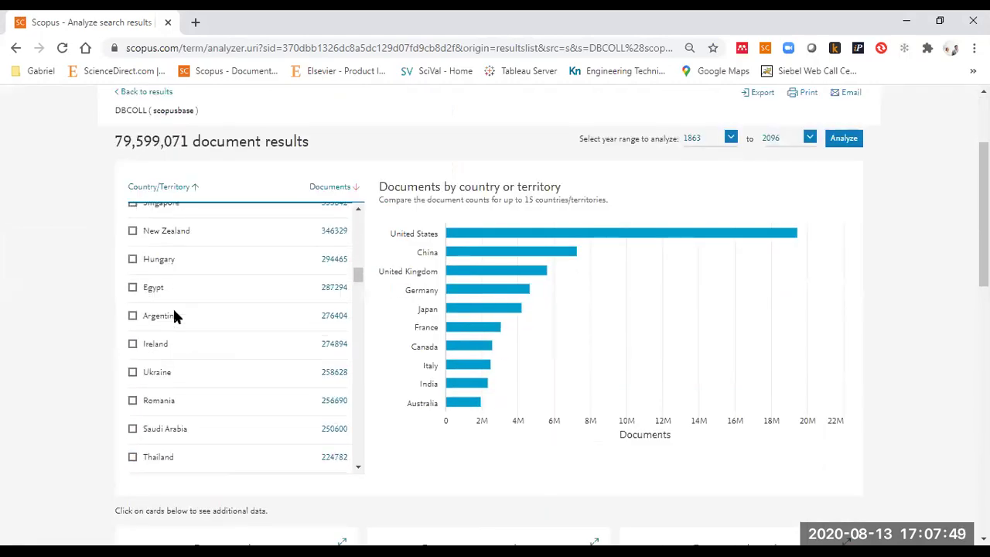
scroll(173, 315, down, 1)
scroll(173, 309, down, 4)
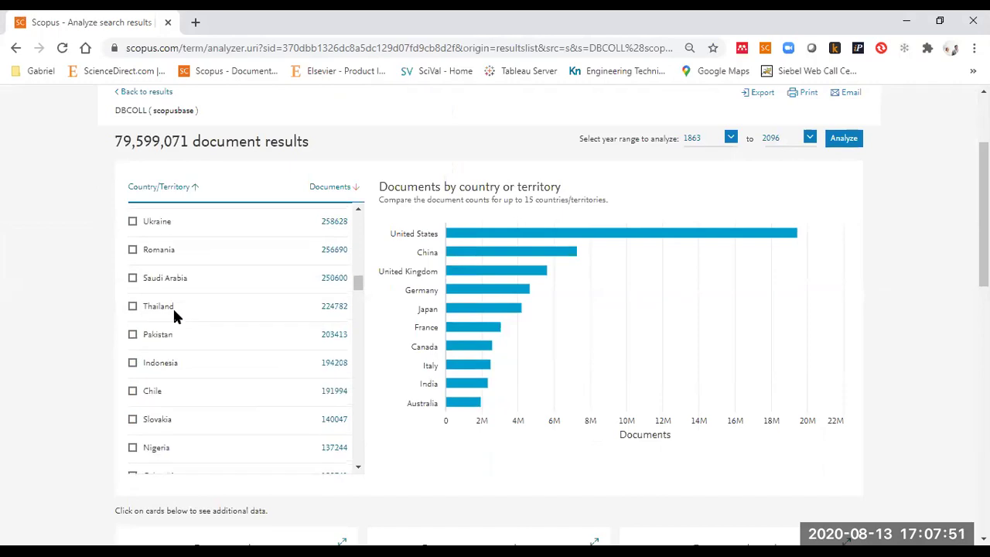
click(341, 359)
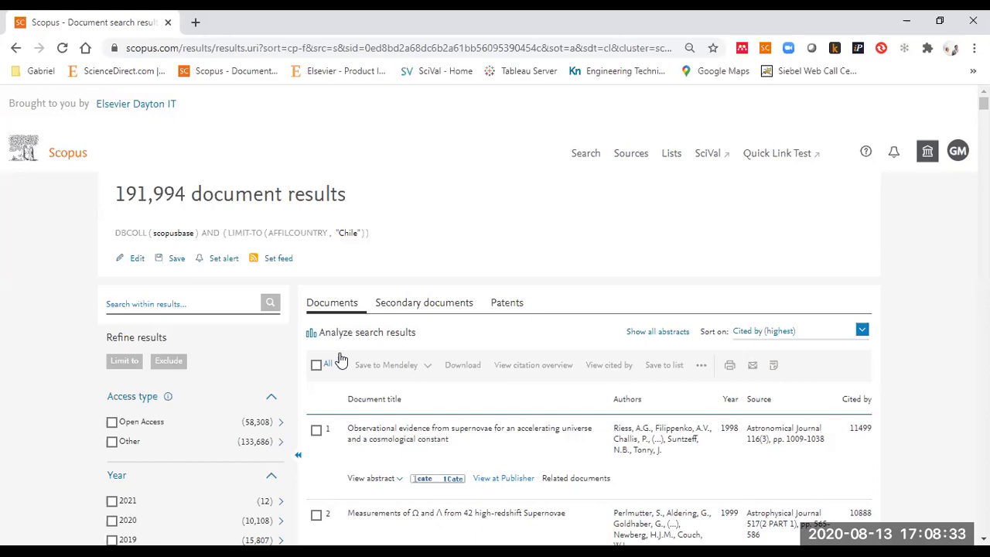
click(416, 339)
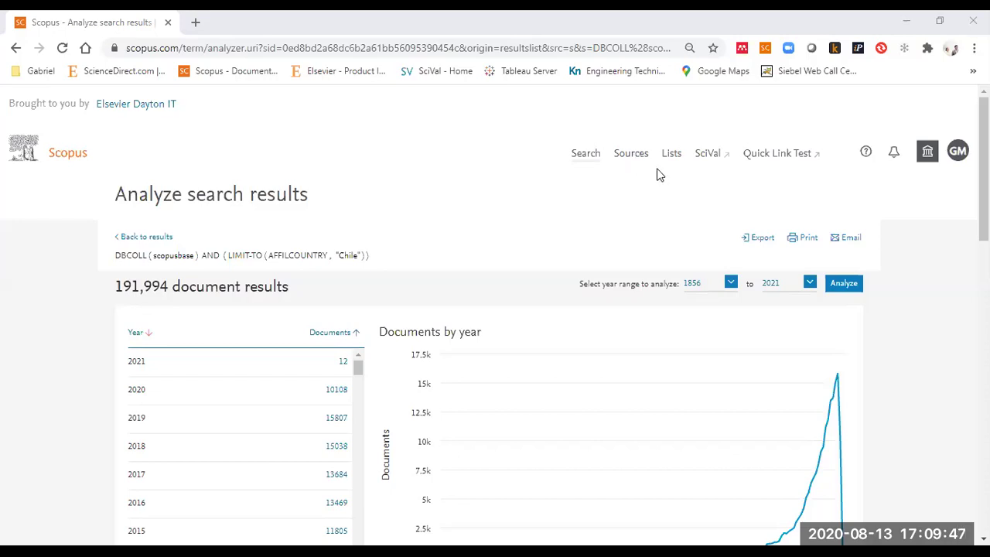
Open the Sources page in a new browser tab with the source search set to Title
ctrl+click(630, 153)
click(261, 18)
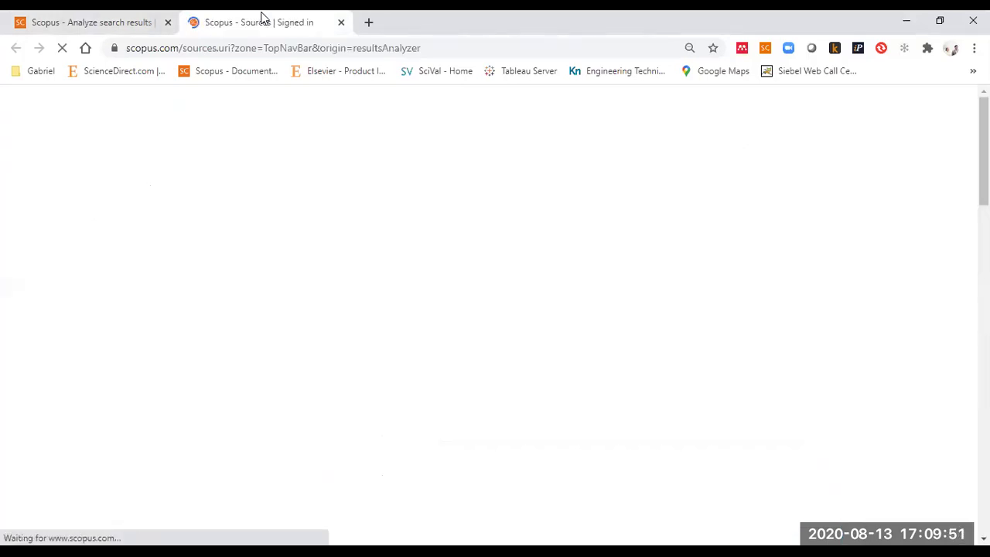
click(180, 238)
click(176, 279)
Search the sources for the title "Cubo"
click(307, 235)
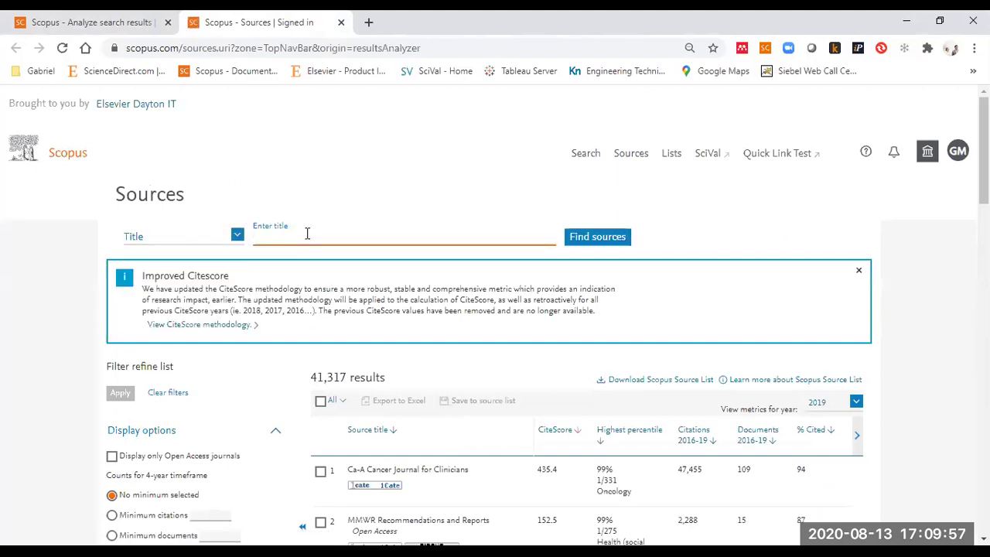
text(Cubo)
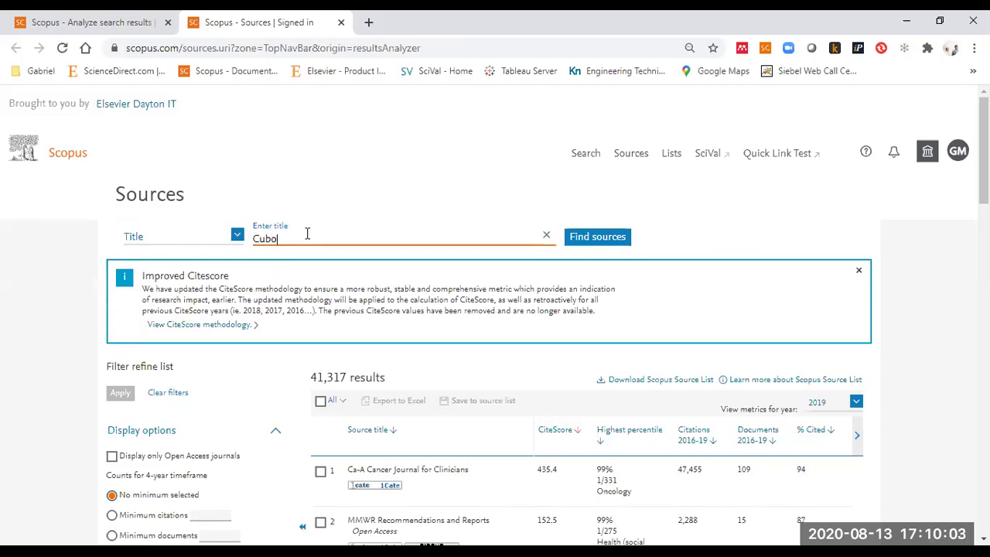
text(s)
key(BackSpace)
text(,)
key(BackSpace)
click(614, 241)
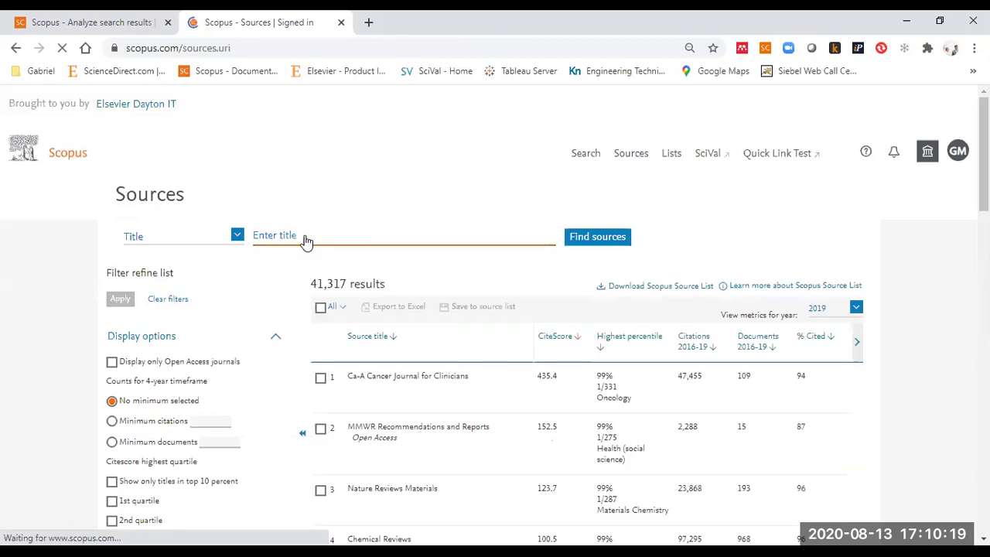
Repeat the source search with the title "CUBO", remove that title filter and close the Sources tab
click(363, 235)
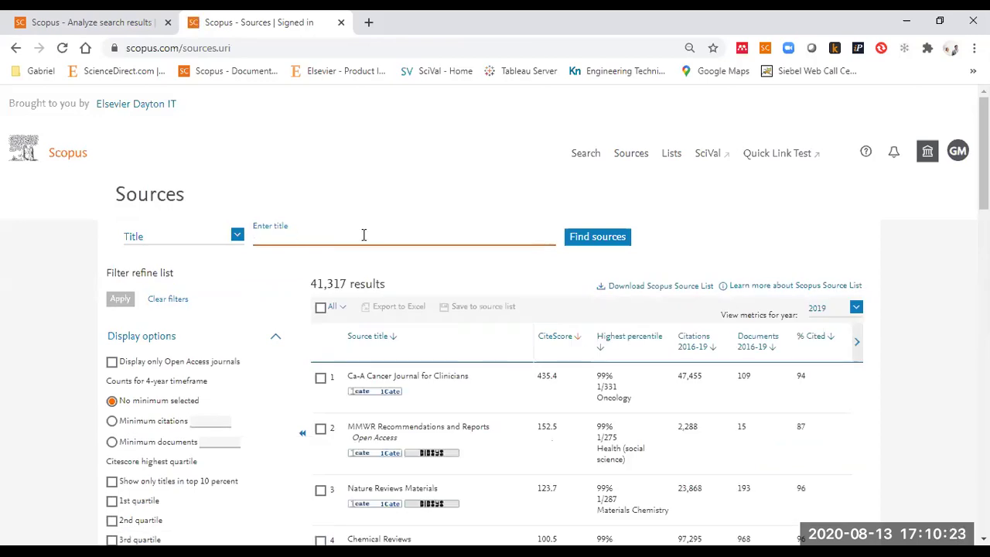
text(CUBO)
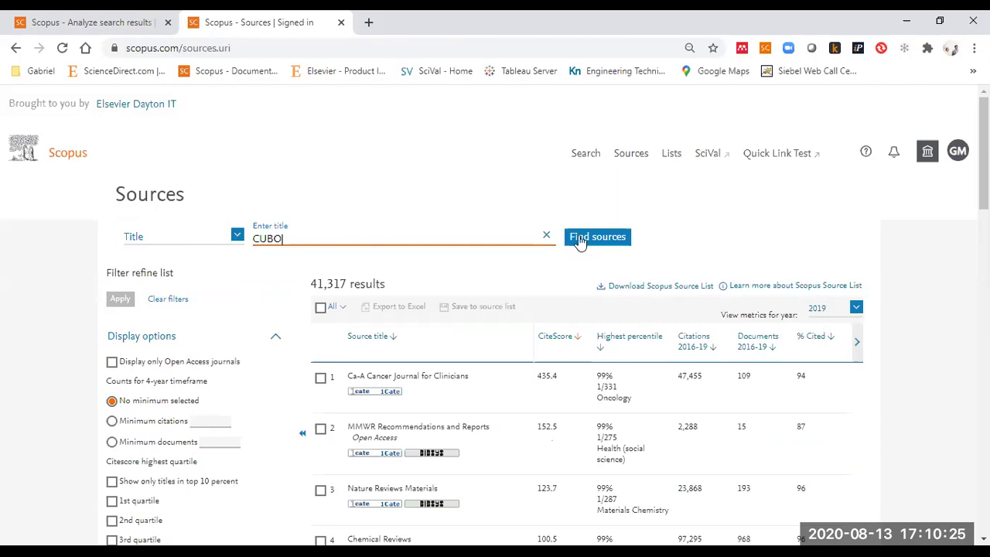
click(580, 239)
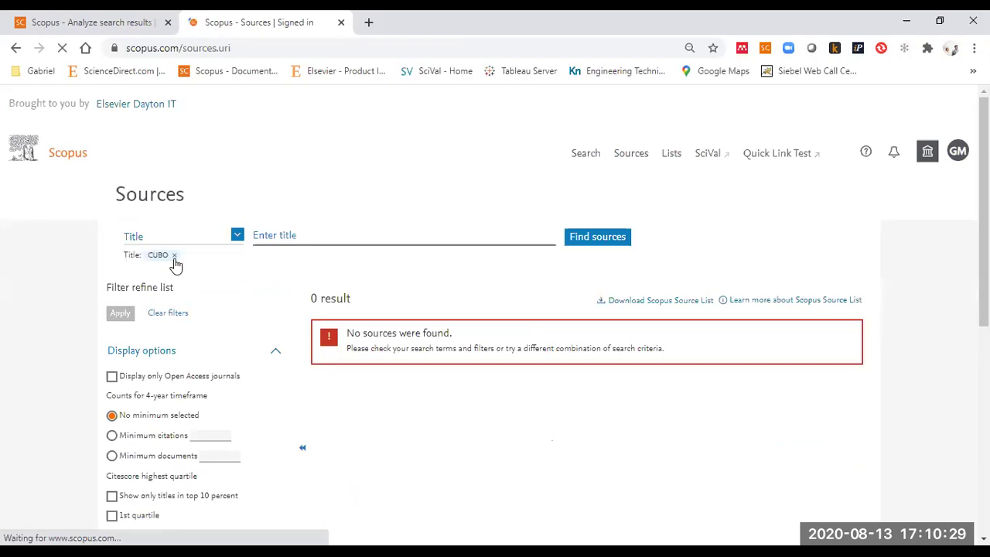
click(173, 255)
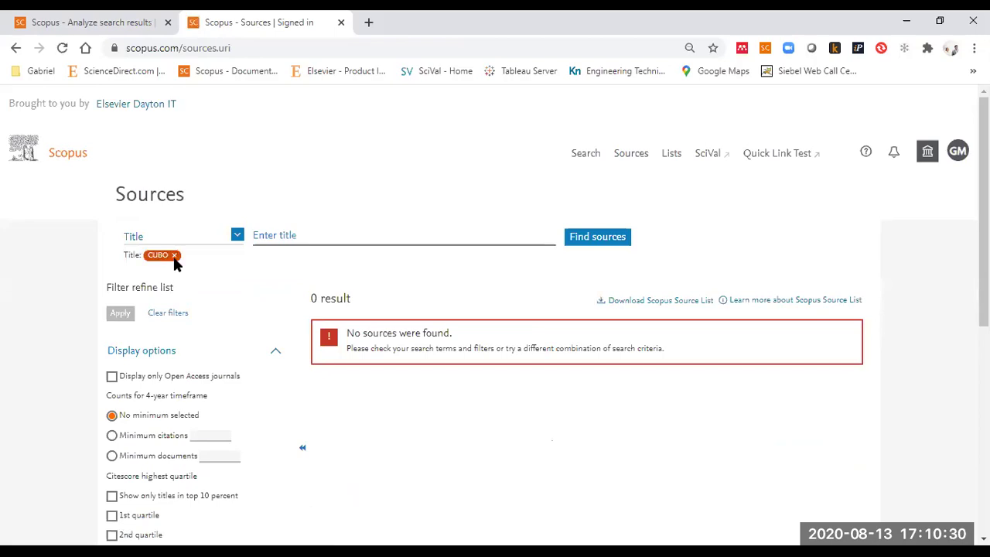
click(341, 24)
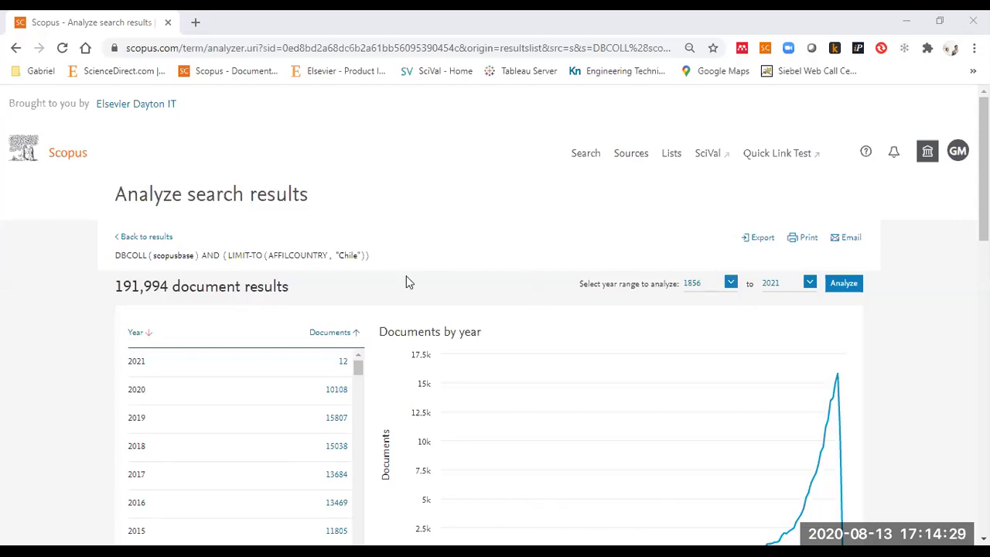
Examine the document total and the Documents by year chart for the Chile results
drag(387, 256, 97, 289)
drag(208, 286, 343, 290)
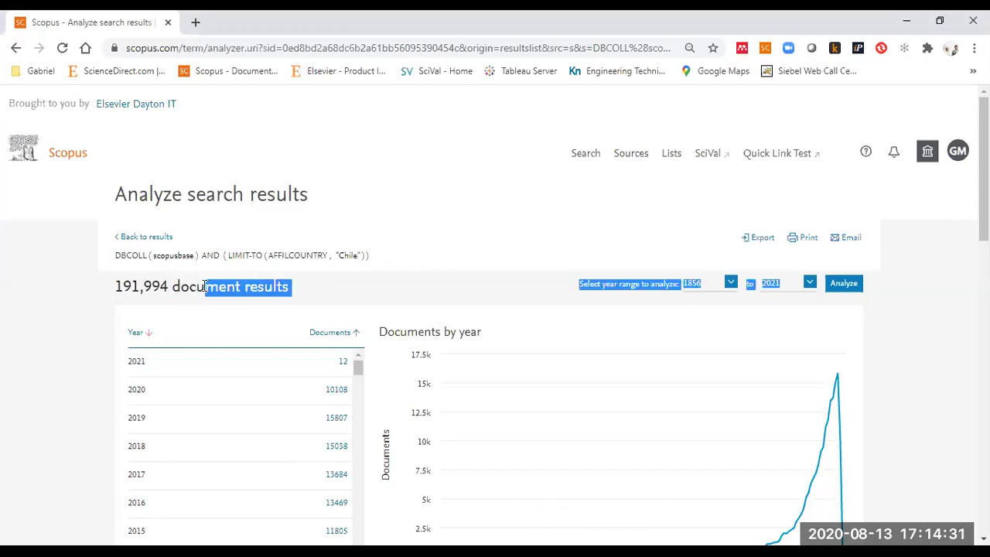
click(343, 290)
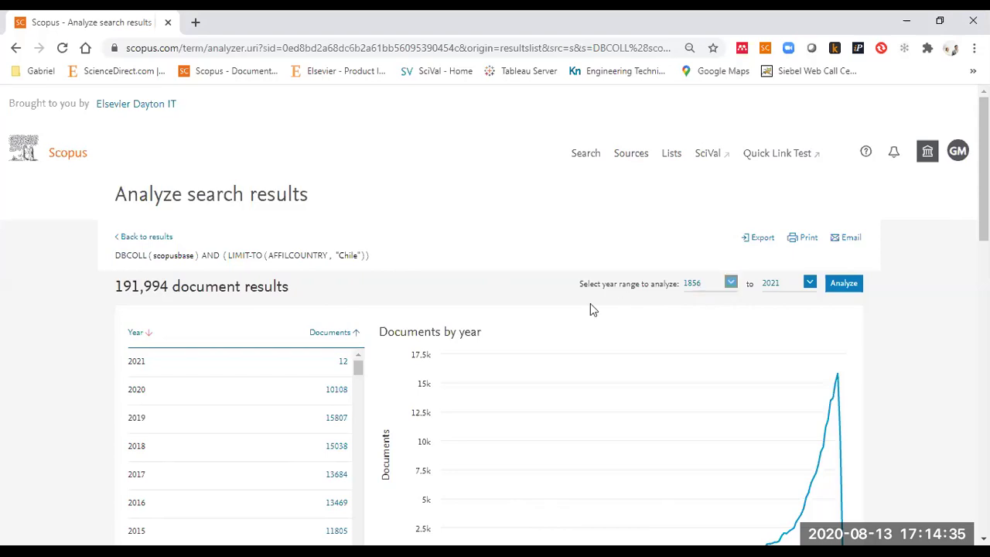
scroll(563, 336, down, 3)
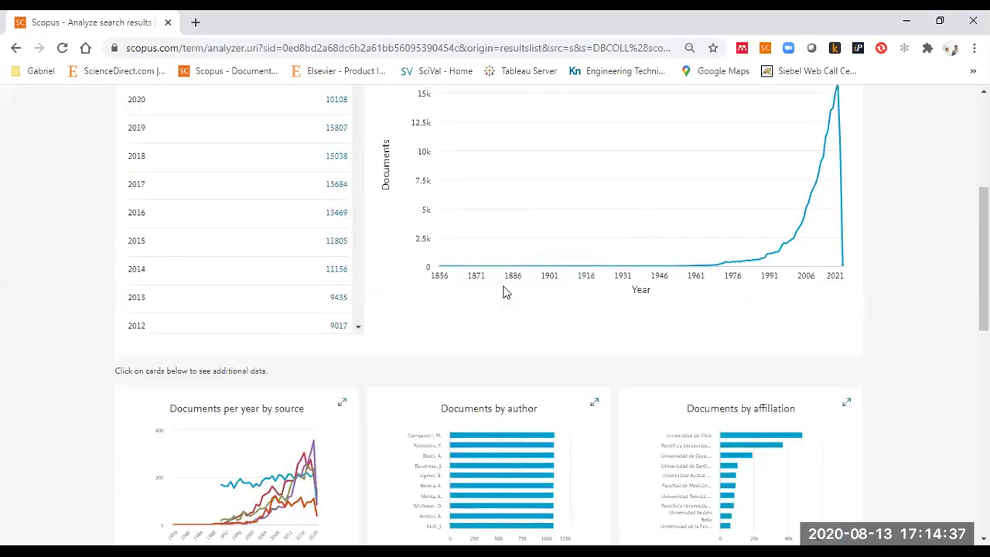
mouse_move(747, 267)
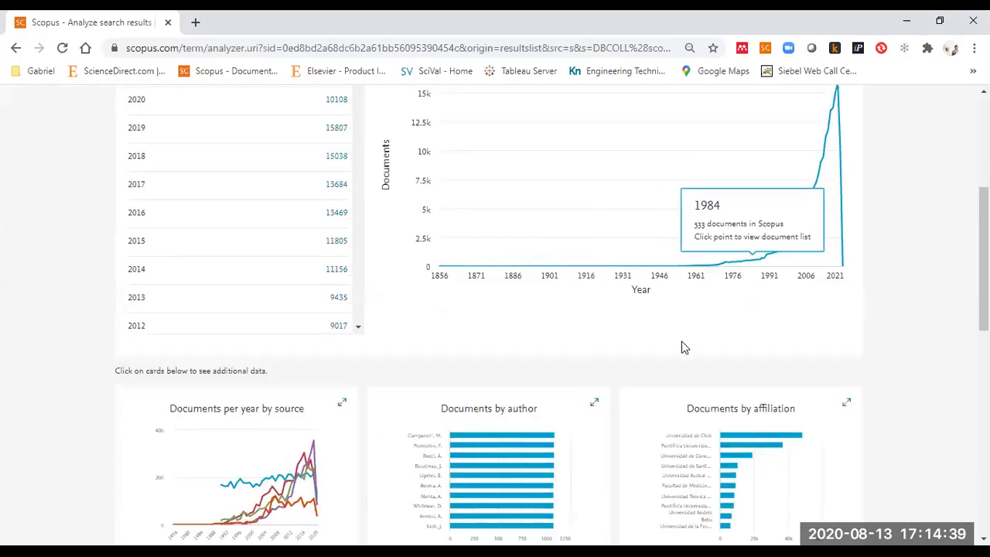
scroll(681, 347, up, 1)
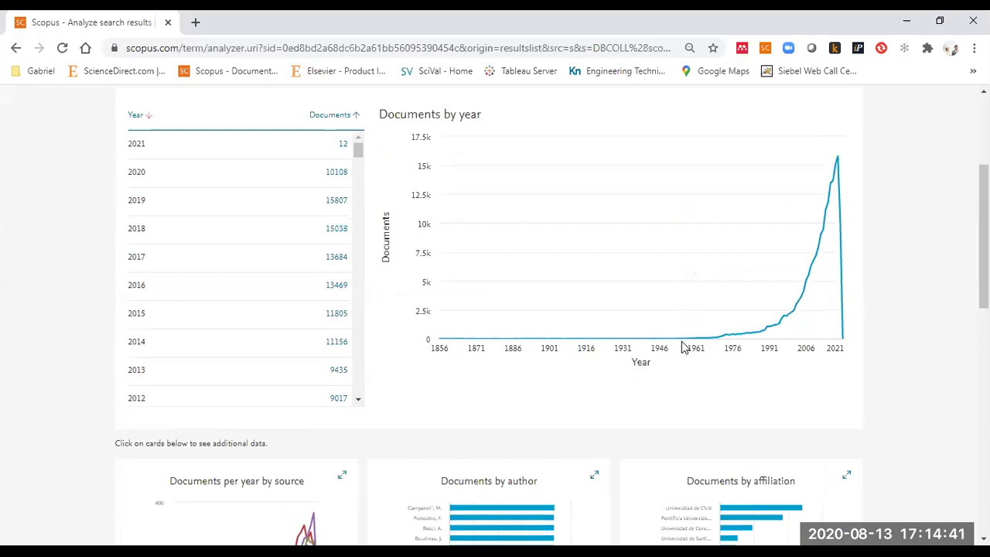
mouse_move(690, 342)
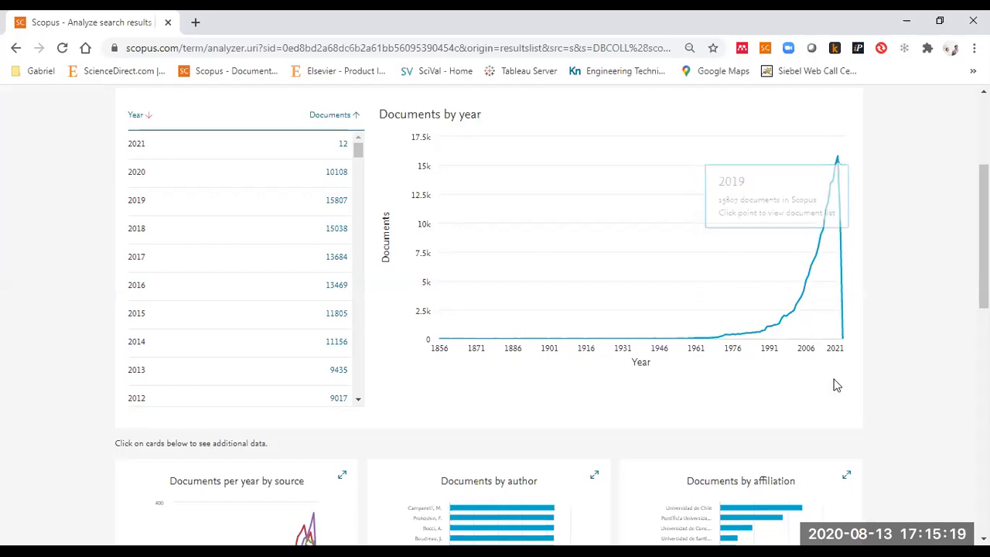
Open the Documents by affiliation breakdown for the Chile results
scroll(835, 378, up, 2)
drag(186, 226, 163, 220)
click(270, 239)
scroll(553, 290, down, 5)
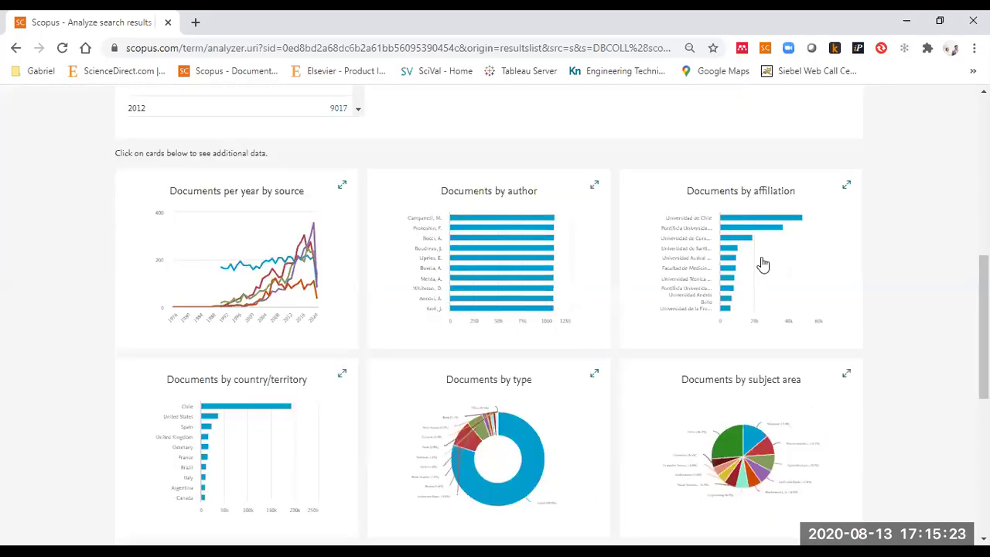
click(848, 252)
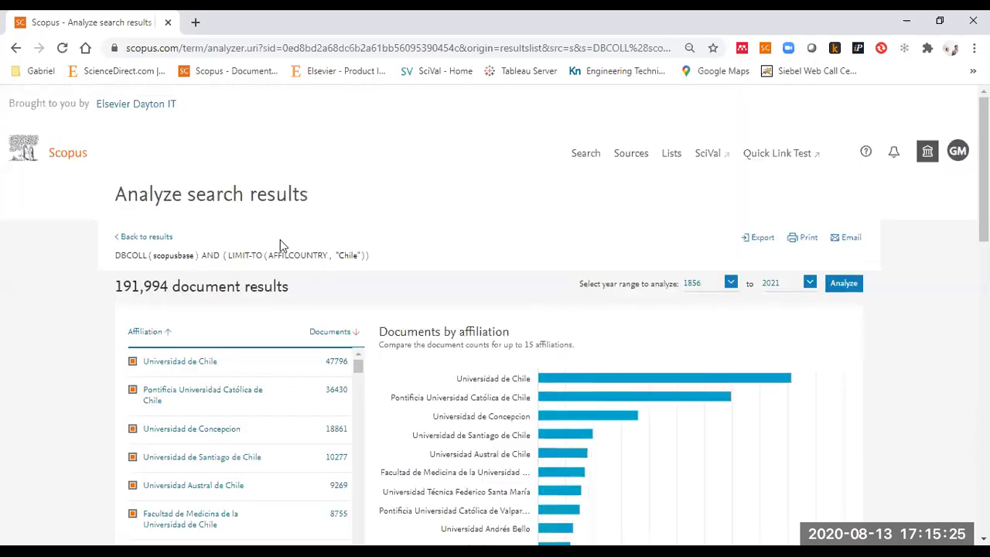
Open the Universidad de la Frontera affiliation profile from the affiliation list and return to the Chile analysis
scroll(455, 245, down, 2)
scroll(474, 231, down, 1)
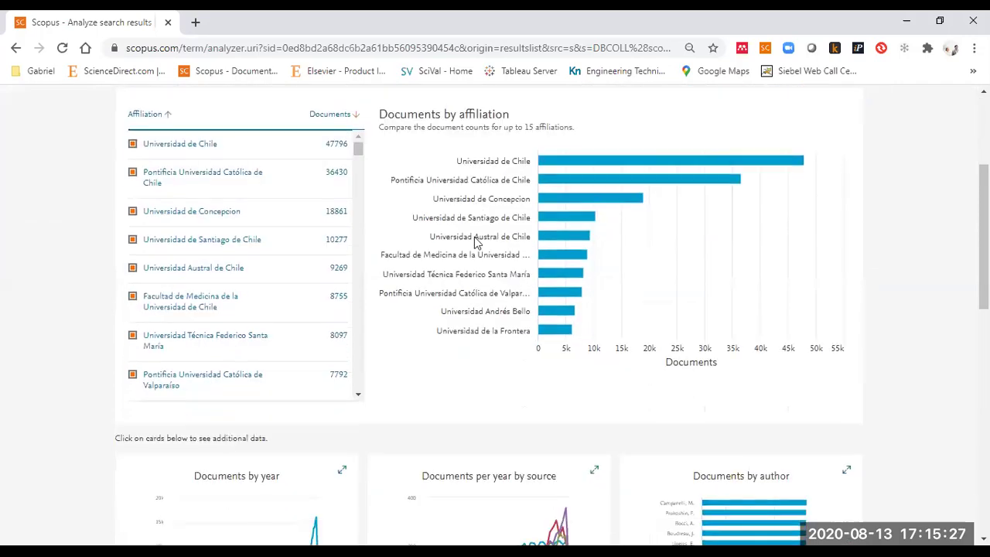
scroll(294, 243, down, 4)
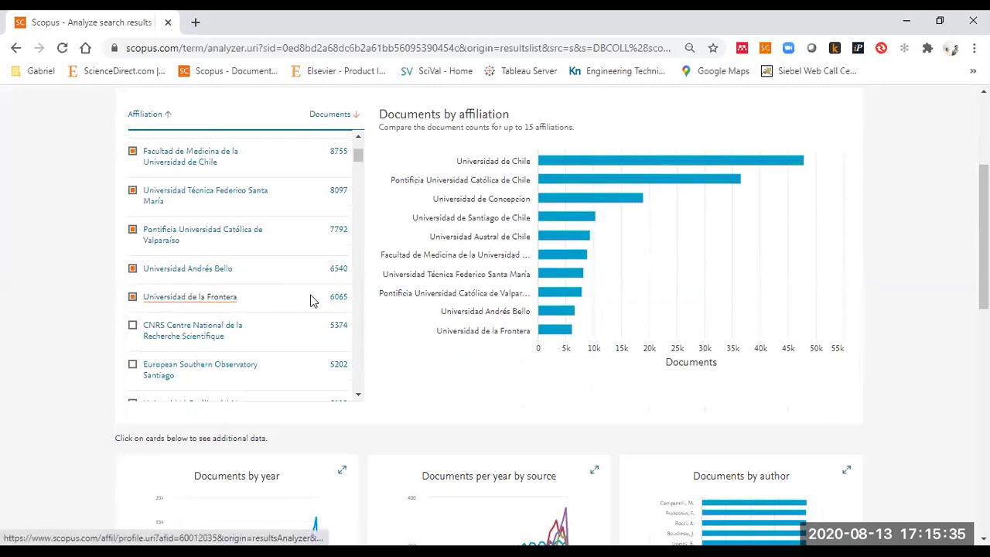
click(227, 298)
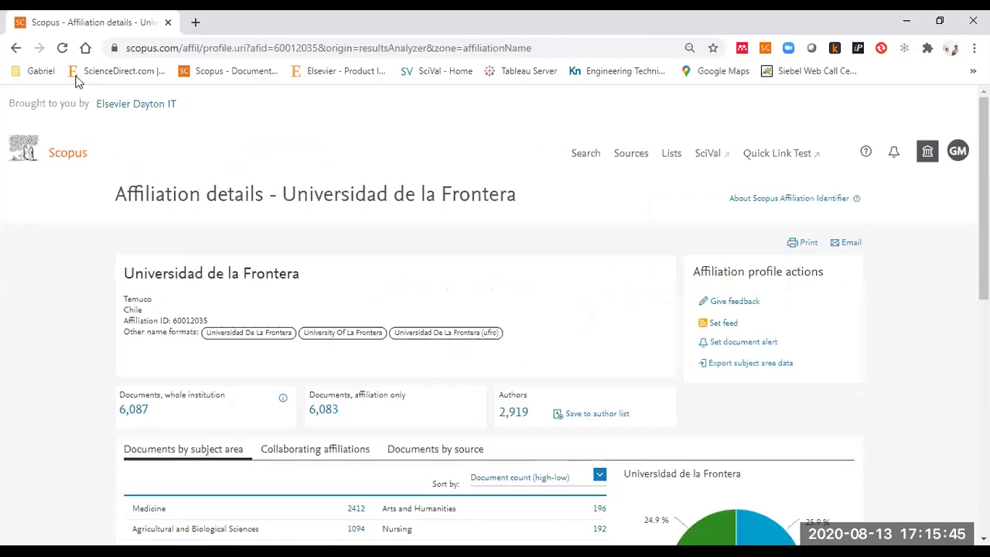
click(14, 49)
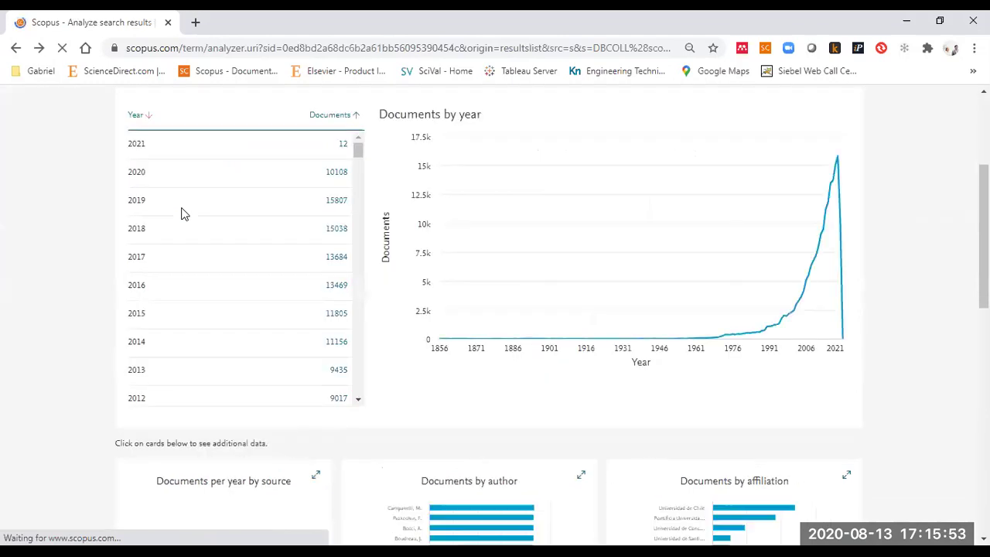
Reopen the Documents by affiliation breakdown and open the document list for Universidad de la Frontera
scroll(711, 386, down, 3)
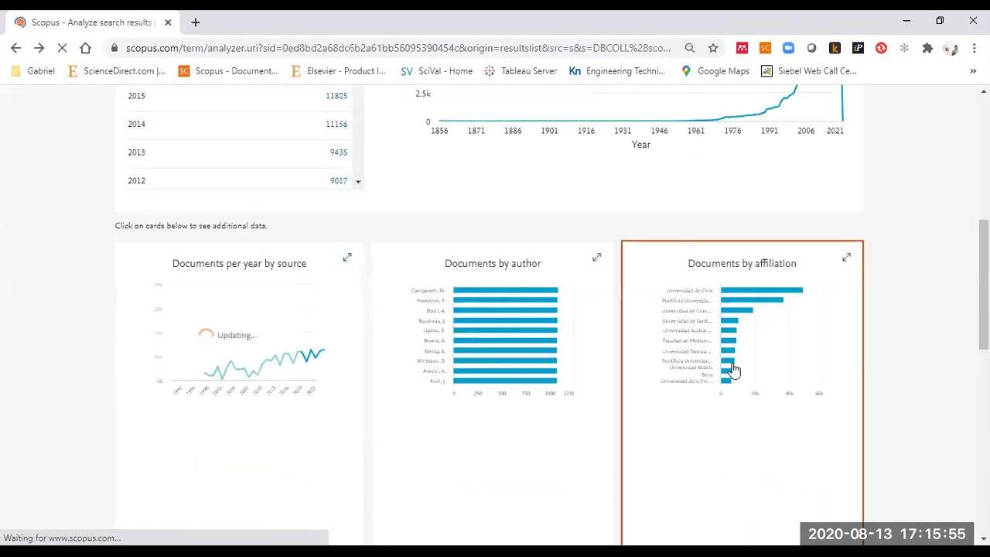
click(733, 271)
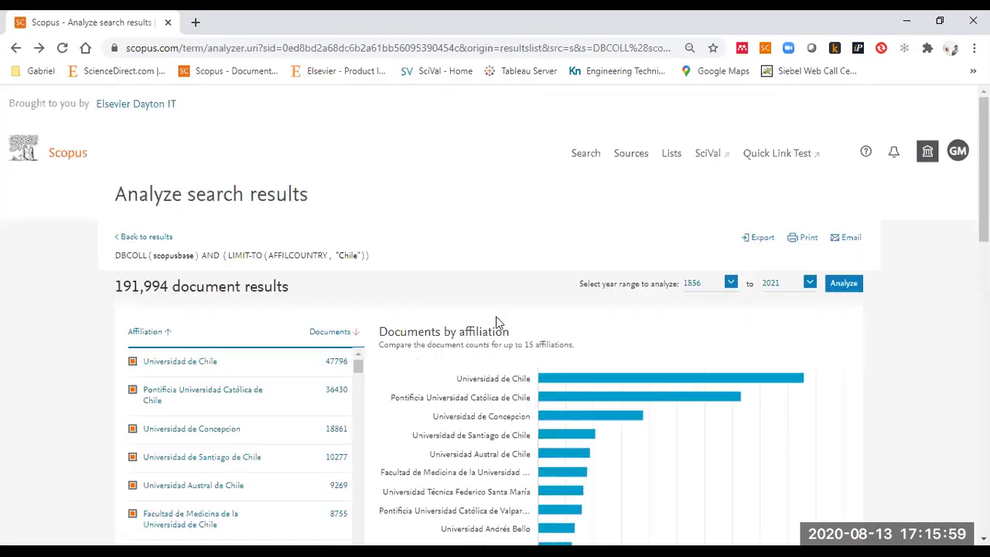
scroll(494, 317, down, 3)
scroll(232, 301, down, 2)
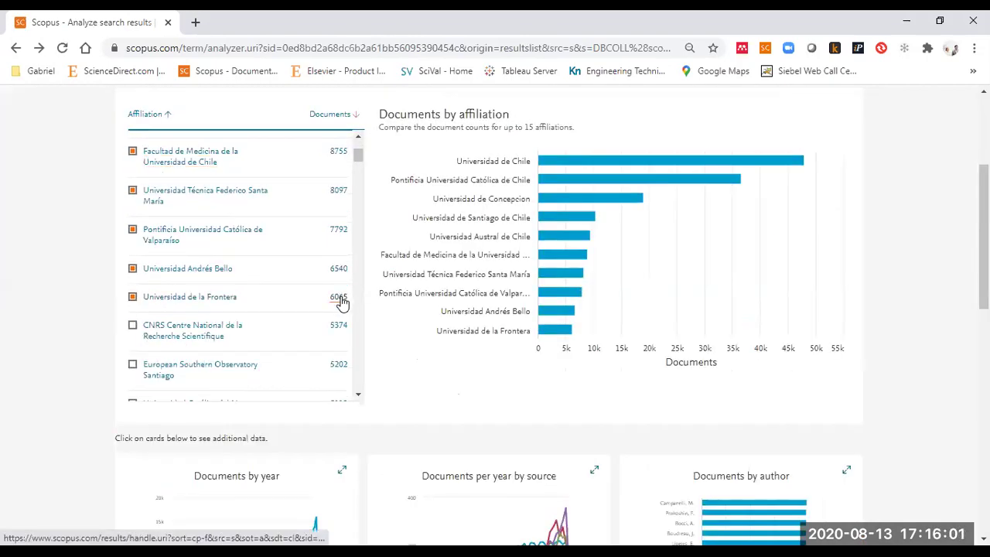
click(342, 300)
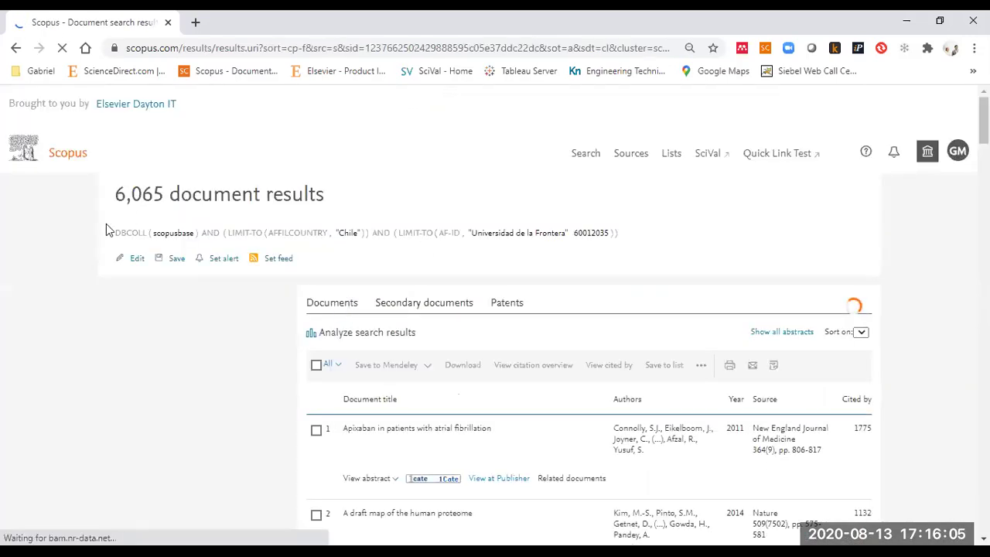
Highlight the document total and the search query of the Universidad de la Frontera results
drag(101, 204, 164, 195)
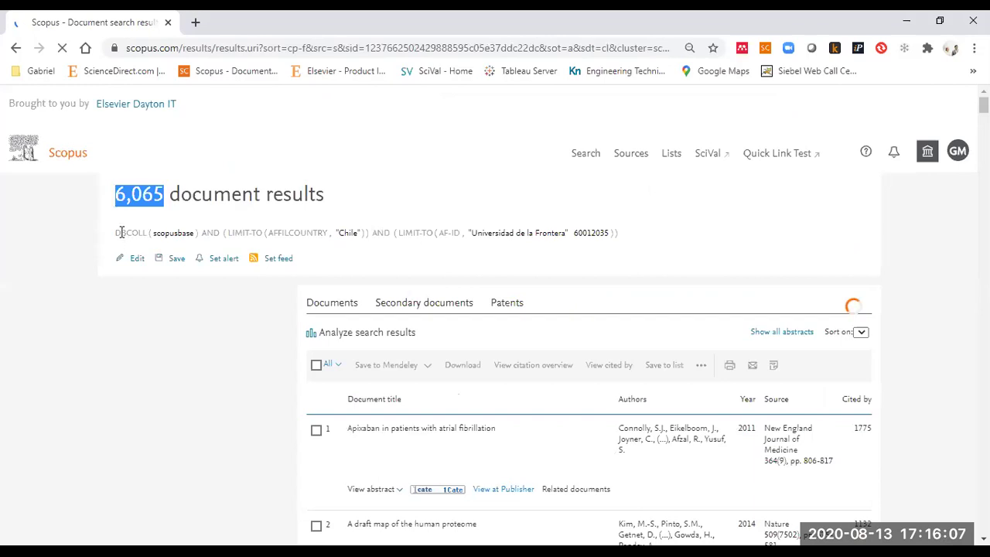
drag(116, 231, 358, 235)
drag(557, 241, 556, 241)
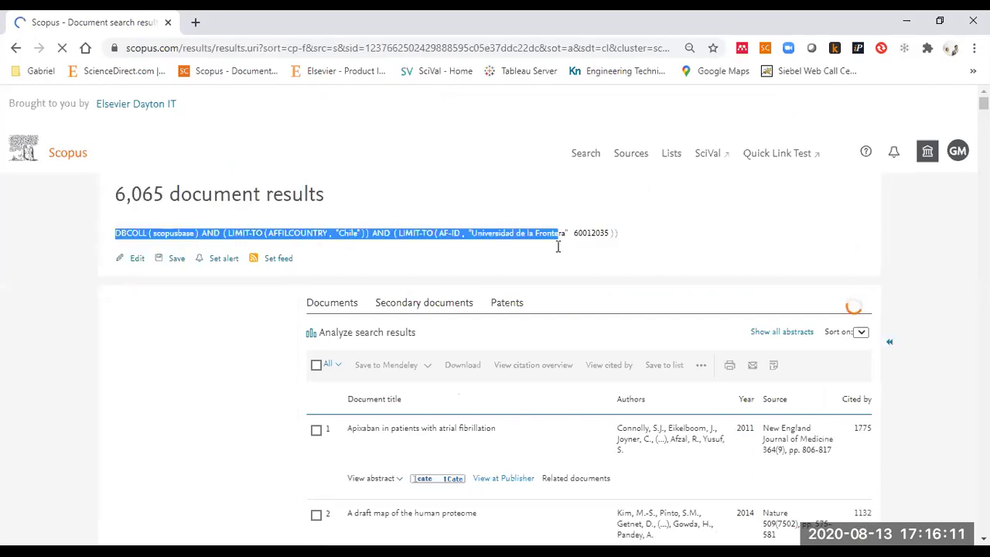
Analyze the Universidad de la Frontera search results and examine the Documents by year chart up to its most recent years
click(390, 352)
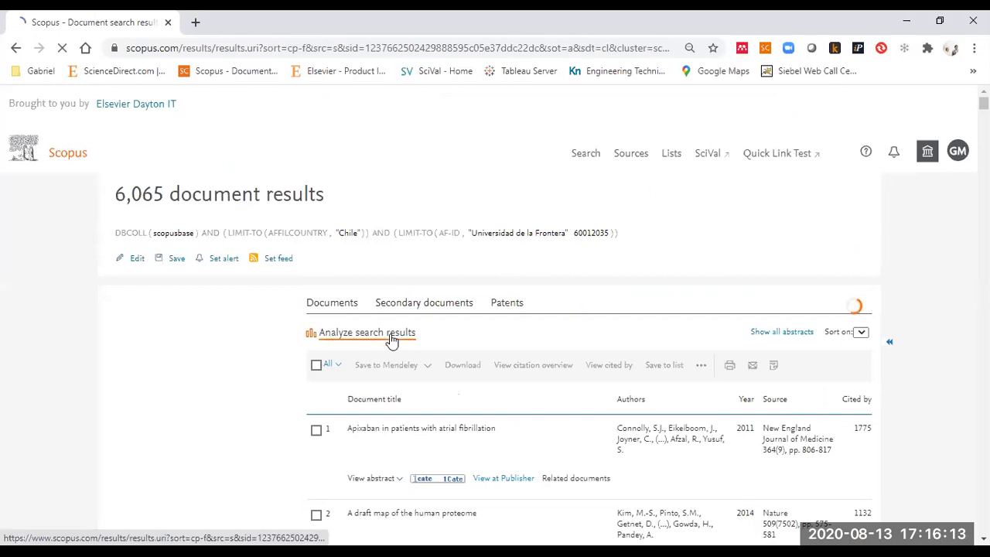
scroll(390, 340, down, 3)
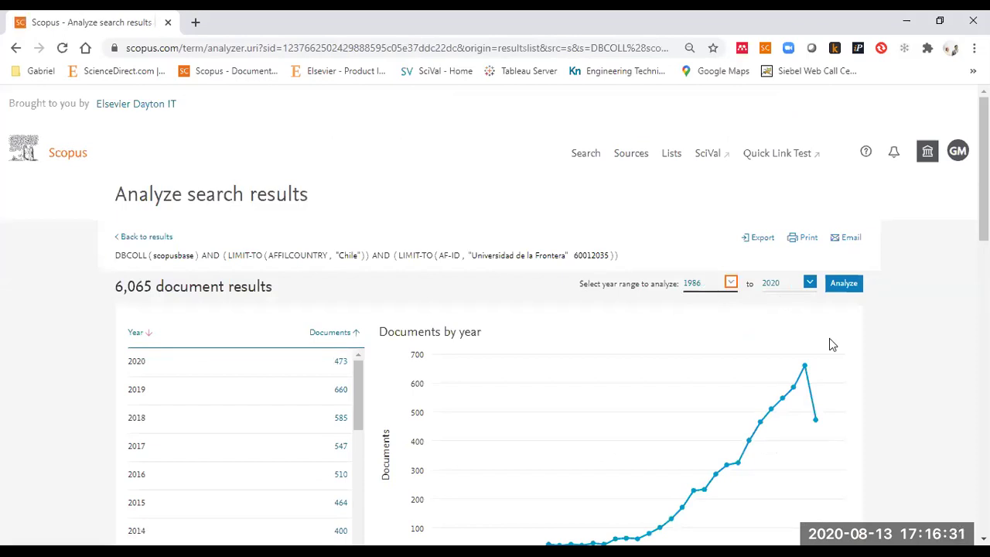
scroll(789, 420, down, 2)
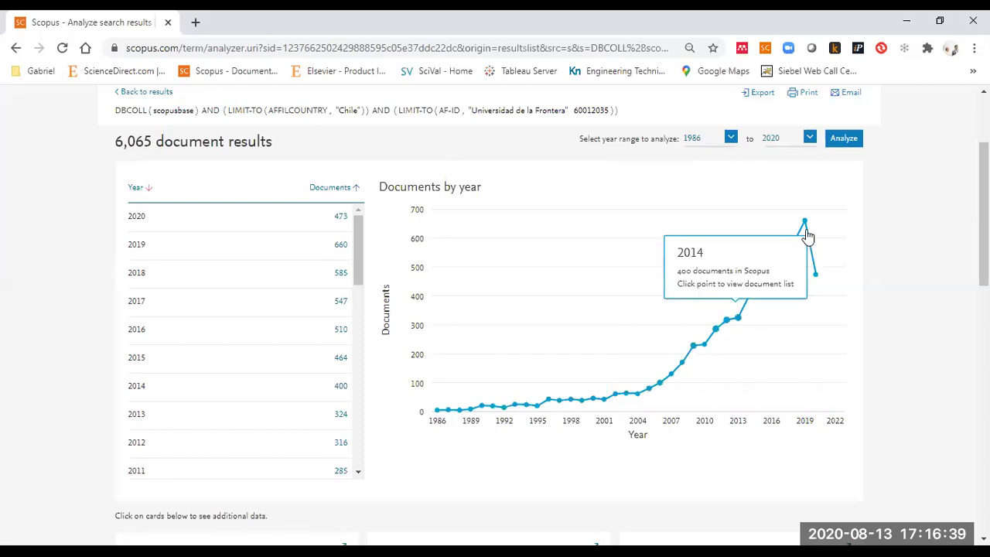
mouse_move(807, 236)
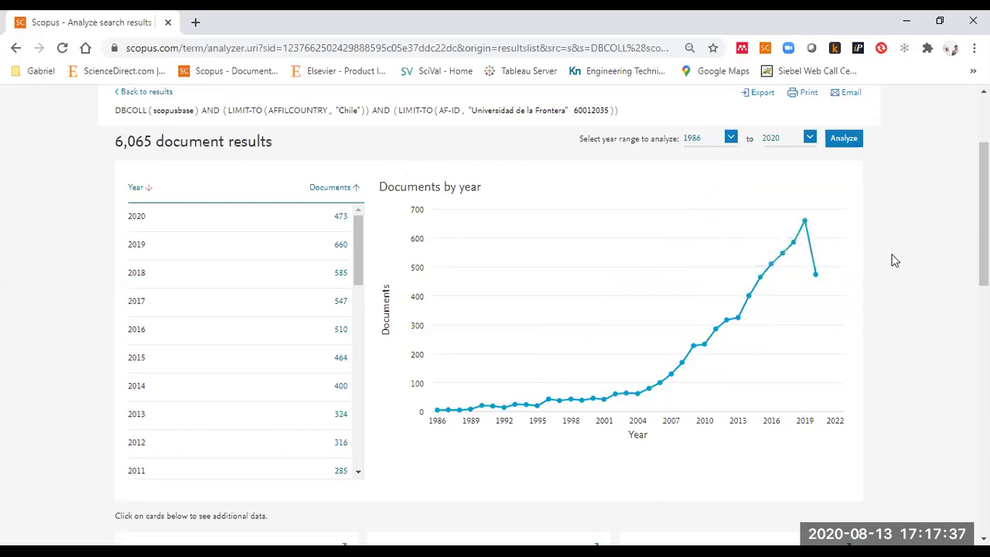
Open the Documents by subject area breakdown and inspect its pie segments, including Medicine and Agricultural and Biological Sciences
scroll(928, 247, down, 5)
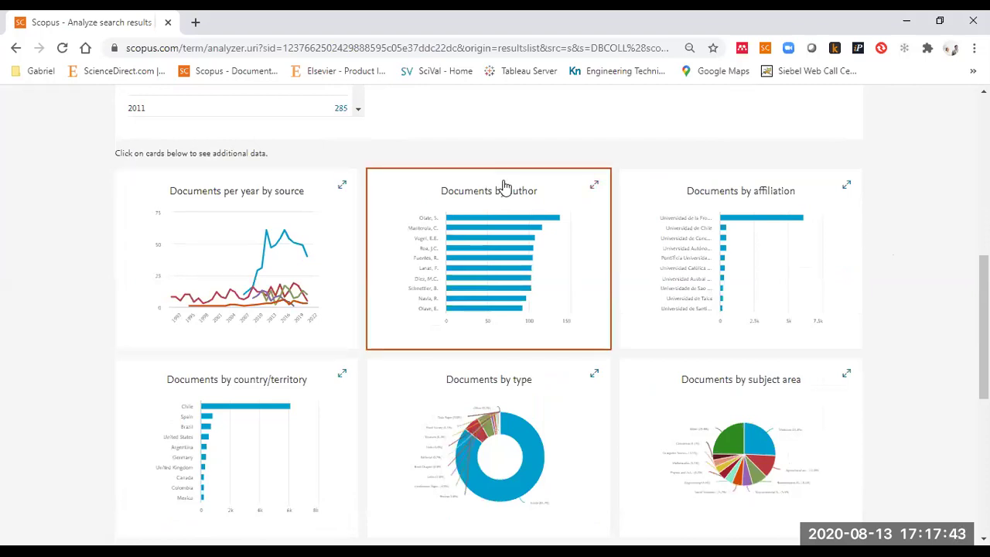
click(726, 381)
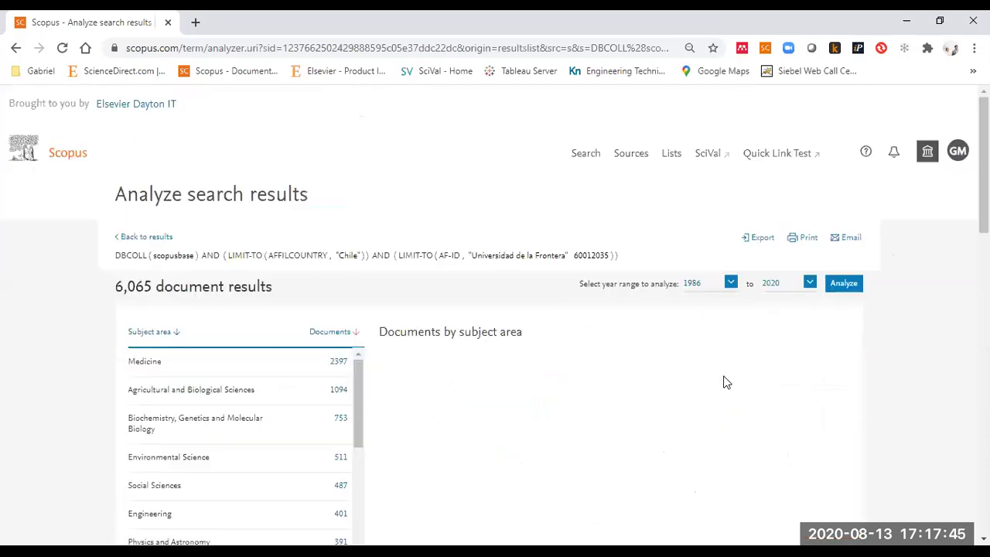
scroll(859, 383, down, 2)
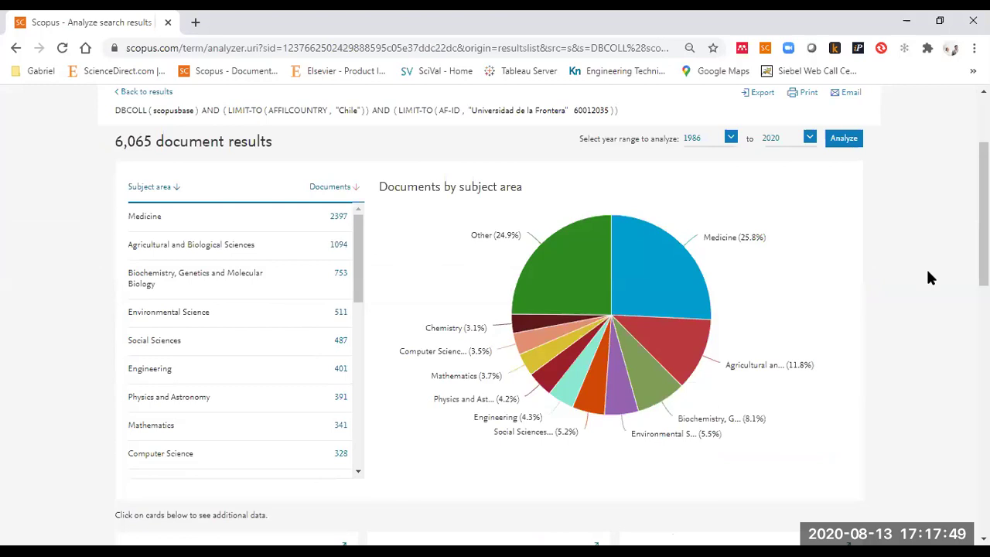
mouse_move(635, 276)
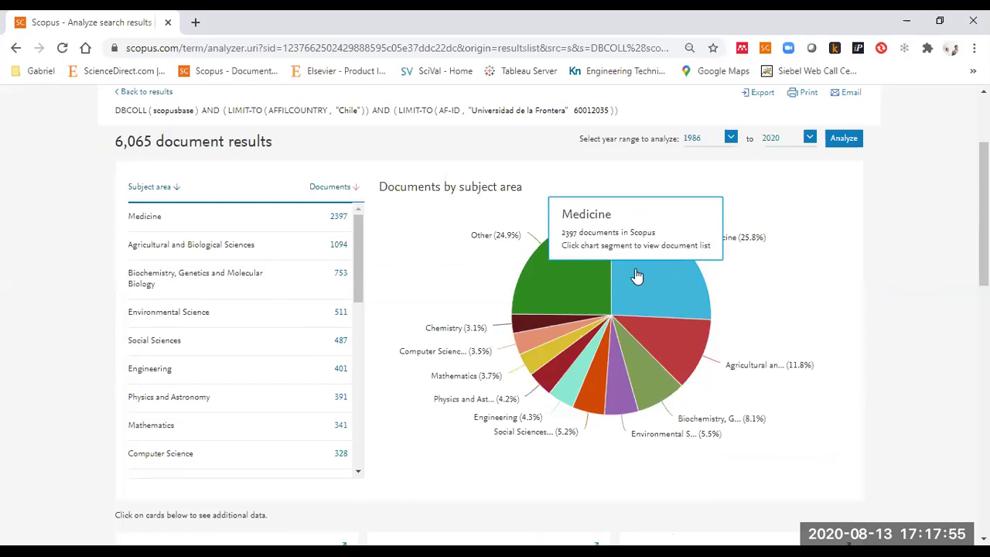
mouse_move(695, 348)
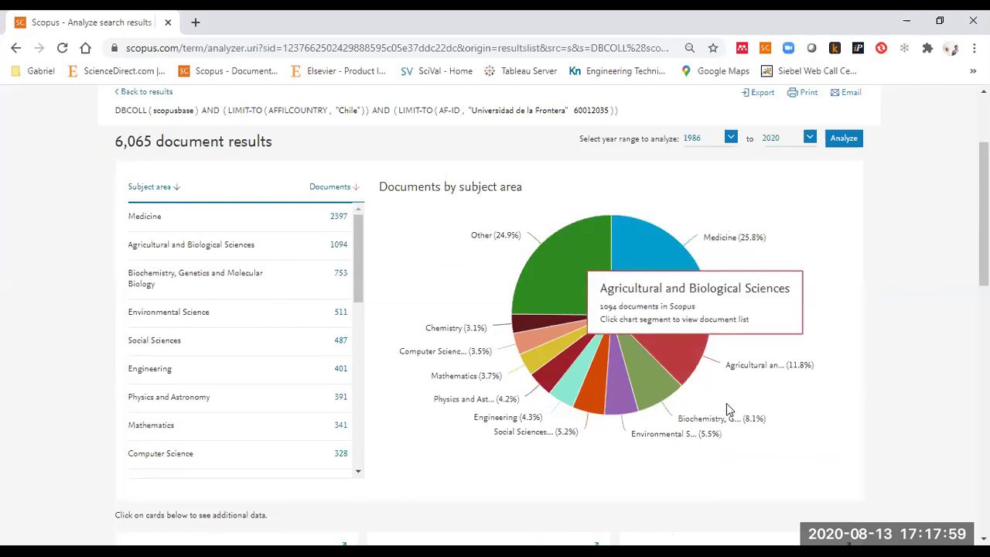
mouse_move(605, 409)
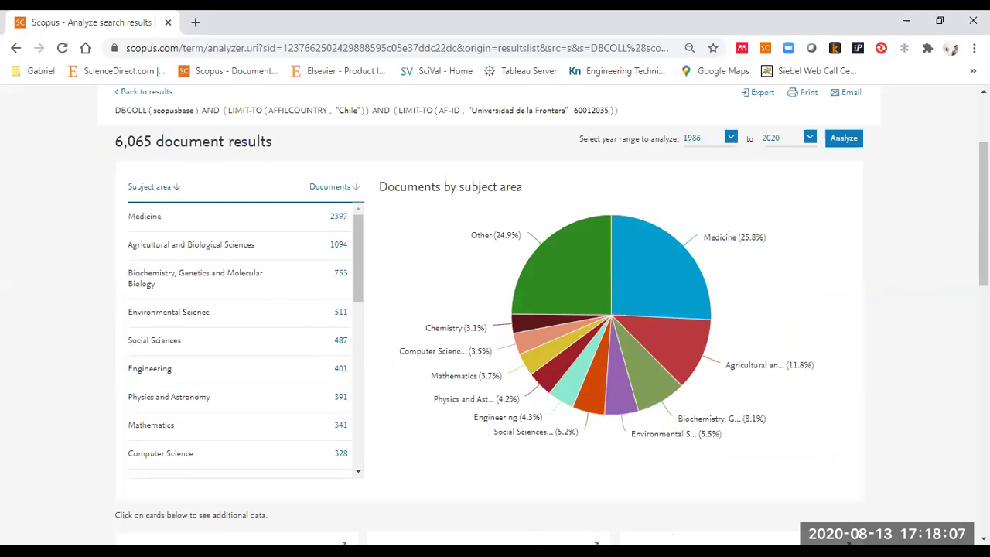
Open the Medicine document list from the subject area chart and analyze those search results
click(657, 281)
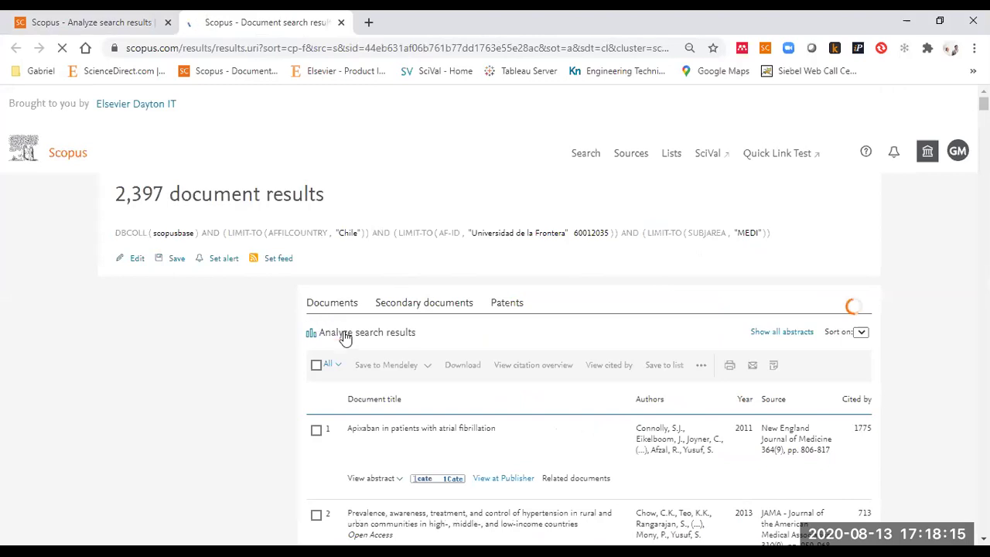
scroll(346, 339, down, 2)
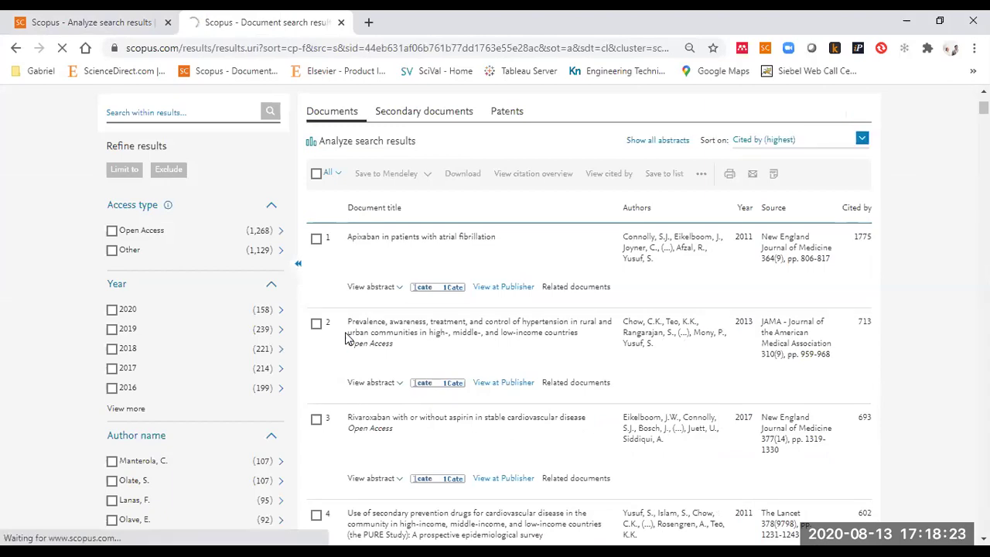
click(364, 141)
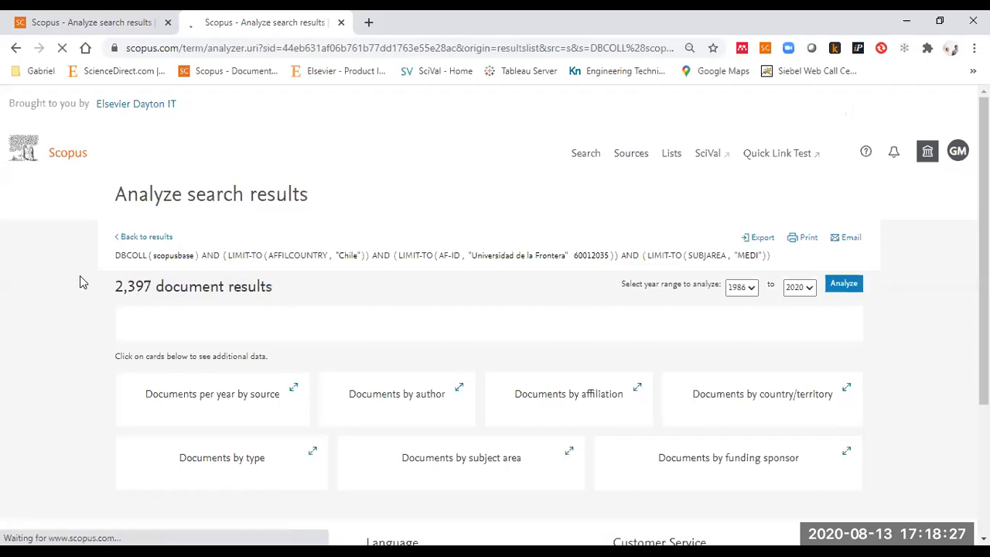
Check the Documents by year chart for the Medicine results and open the Documents by author breakdown
scroll(80, 276, down, 2)
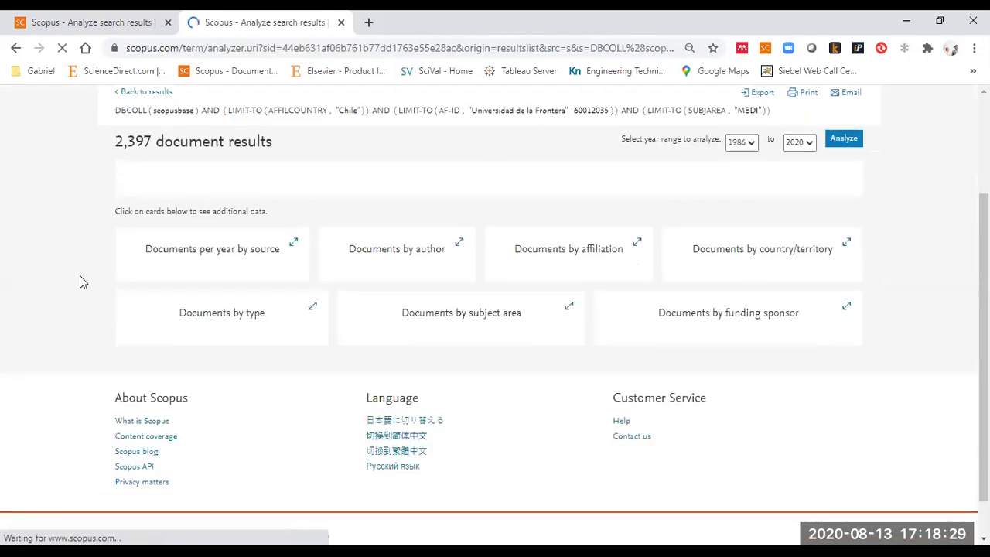
scroll(683, 256, down, 3)
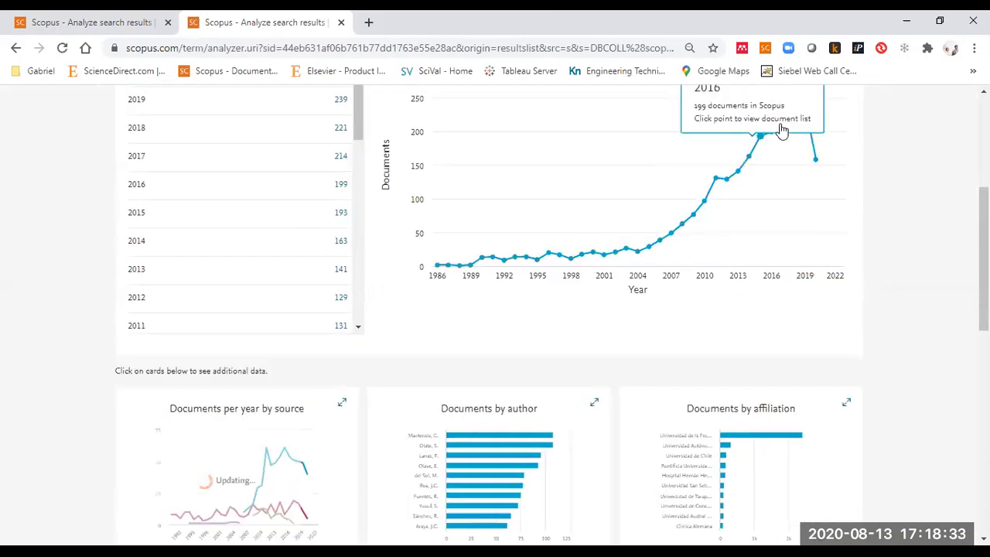
scroll(611, 302, down, 2)
click(515, 305)
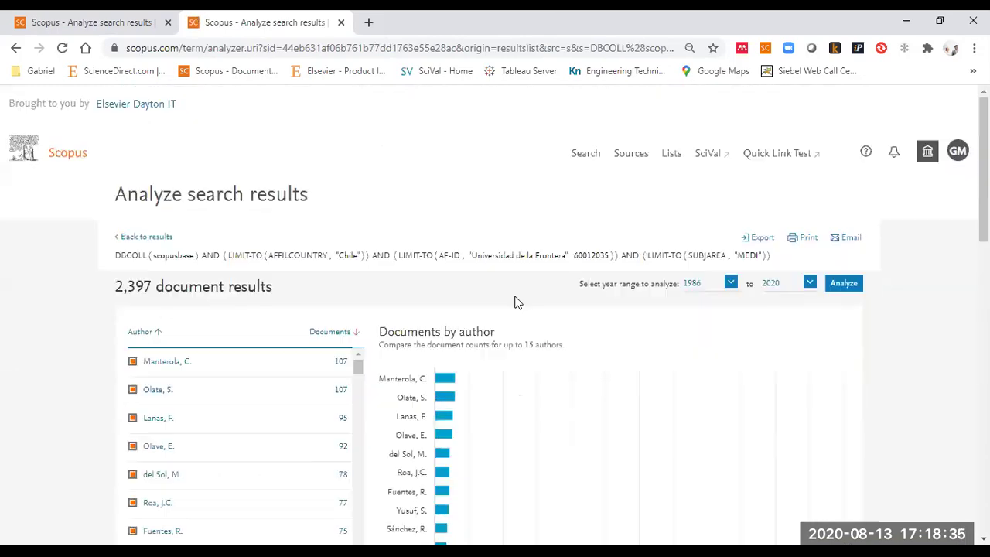
Open the first listed author's profile in a new tab and switch to it
right_click(177, 361)
click(227, 371)
click(435, 22)
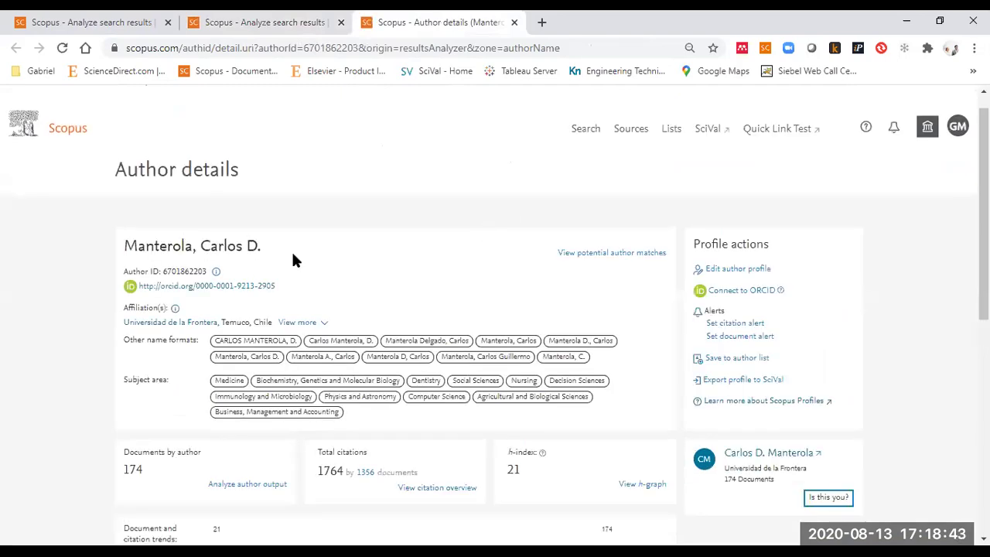
Examine the author's name, affiliation, name formats, subject areas, citation metrics and publication trends on the profile
drag(242, 246, 127, 247)
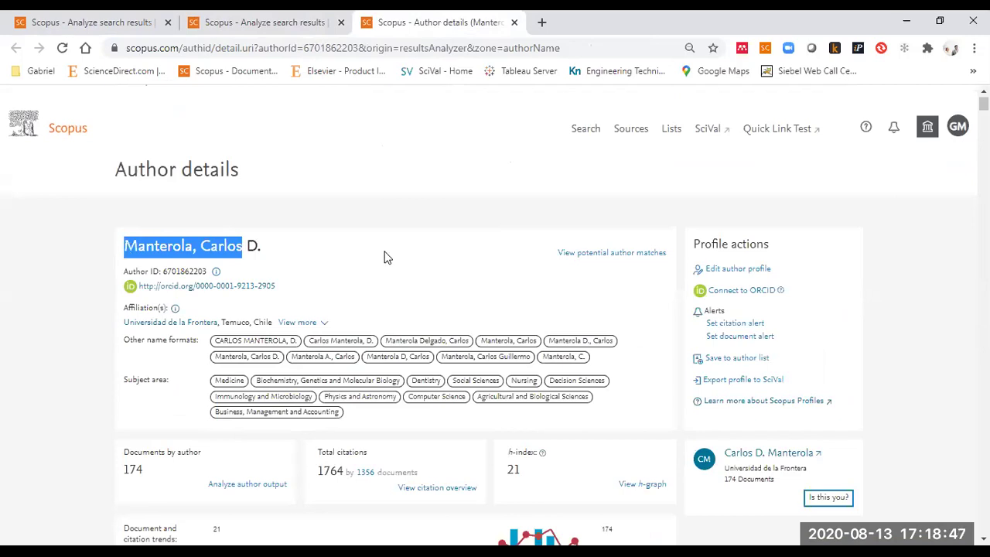
scroll(386, 257, down, 1)
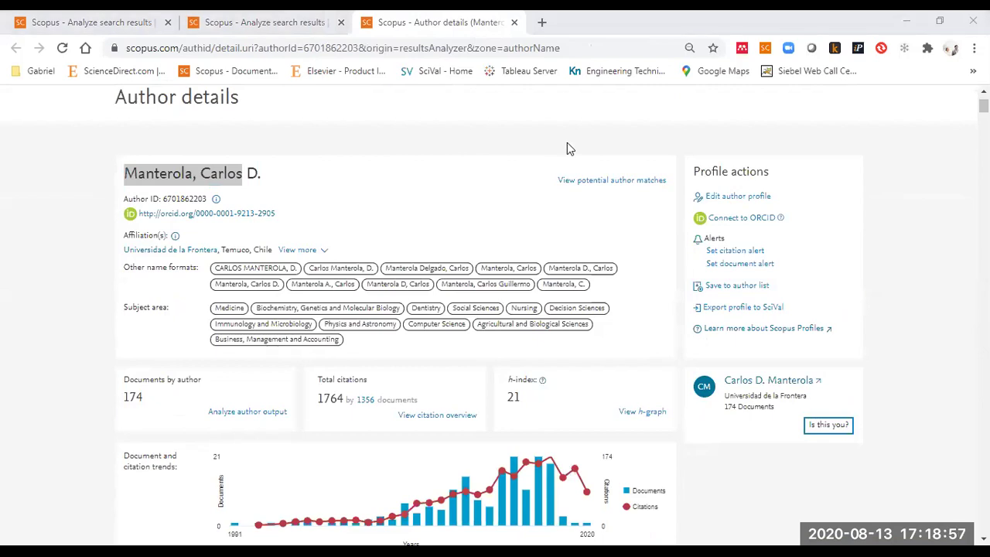
click(422, 168)
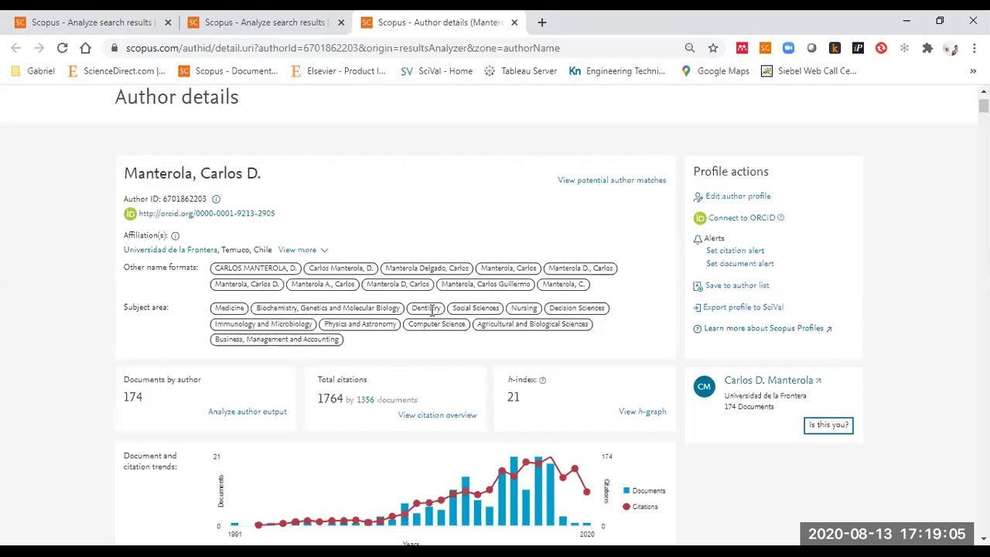
scroll(532, 313, down, 1)
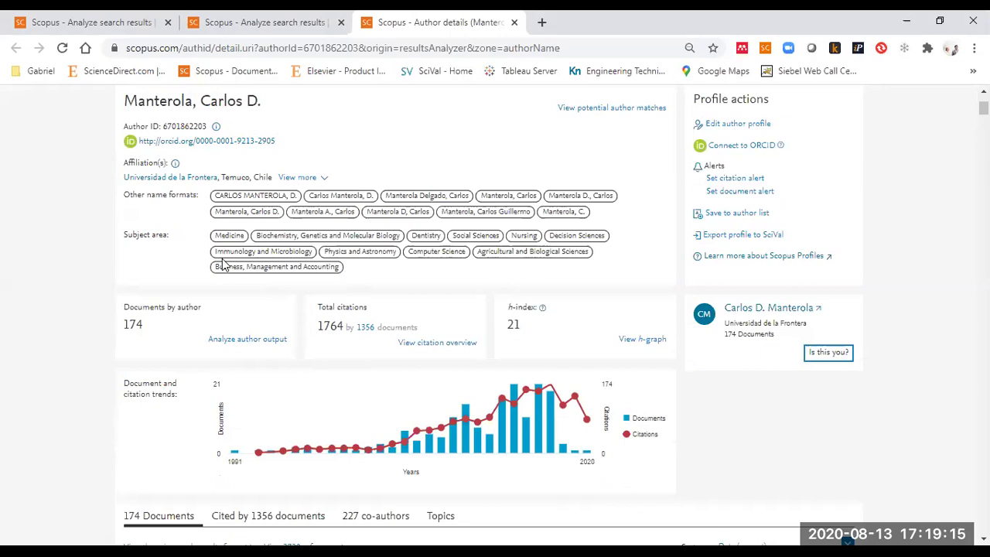
Return to the Medicine author analysis and highlight the affiliation and subject area filters in its query
click(289, 26)
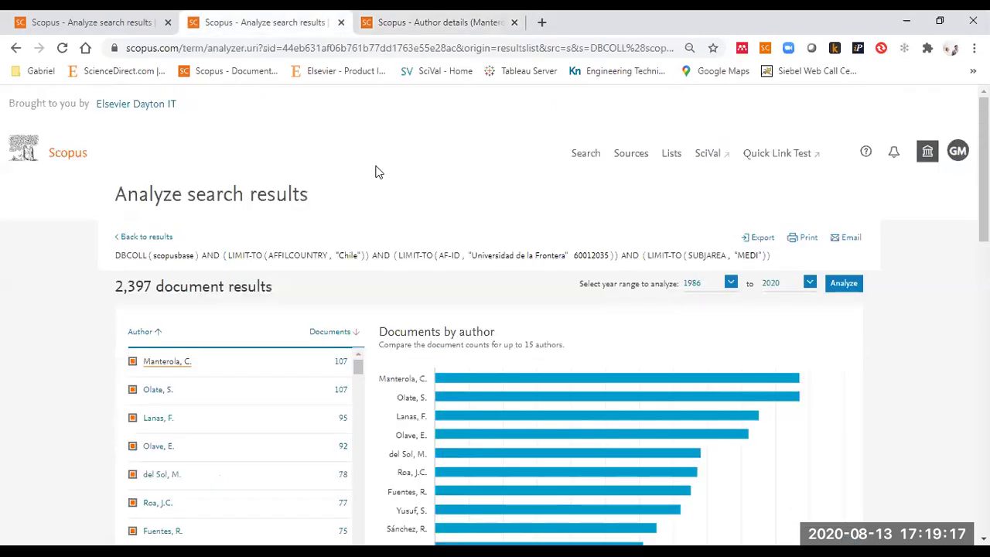
scroll(348, 290, down, 1)
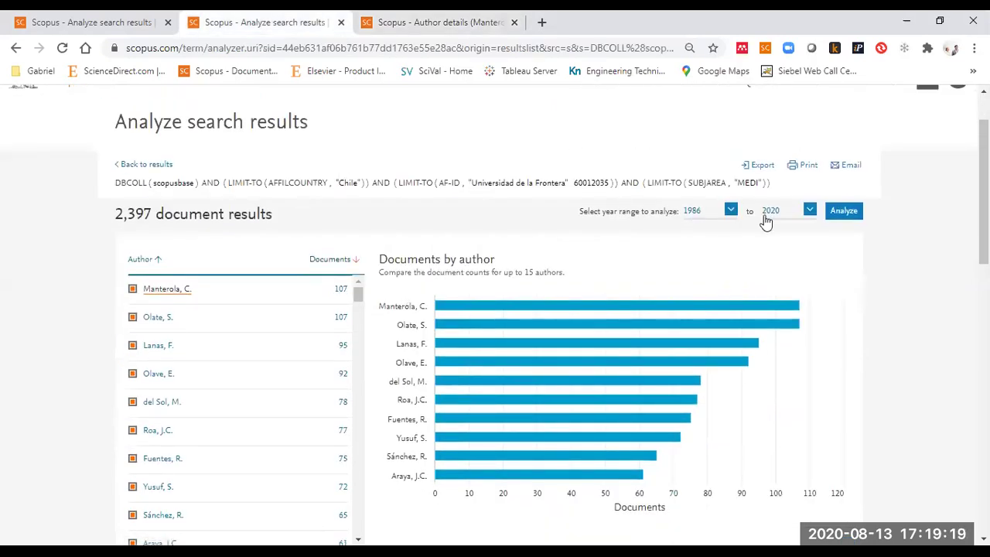
drag(771, 187, 391, 185)
click(385, 265)
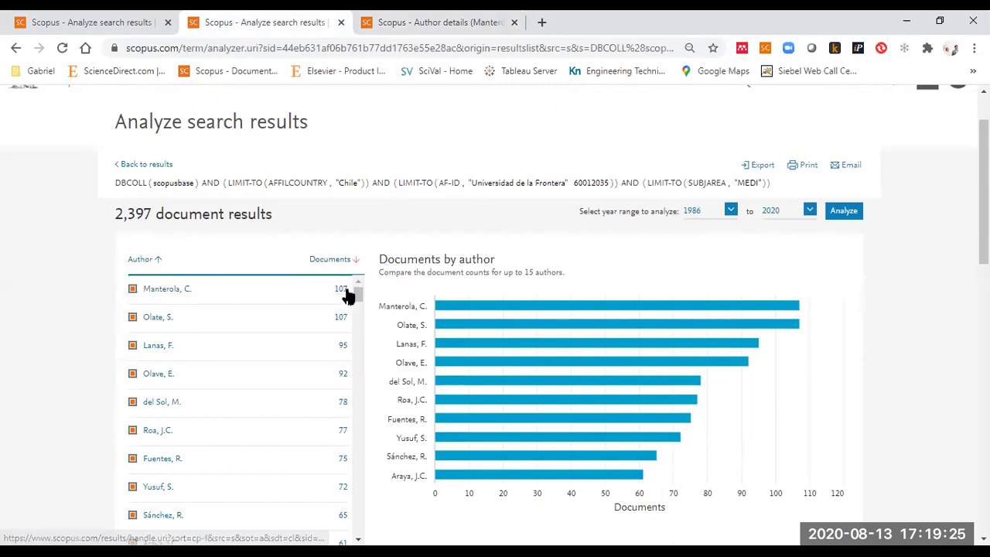
Open the second listed author's profile in a new tab
right_click(149, 319)
click(266, 331)
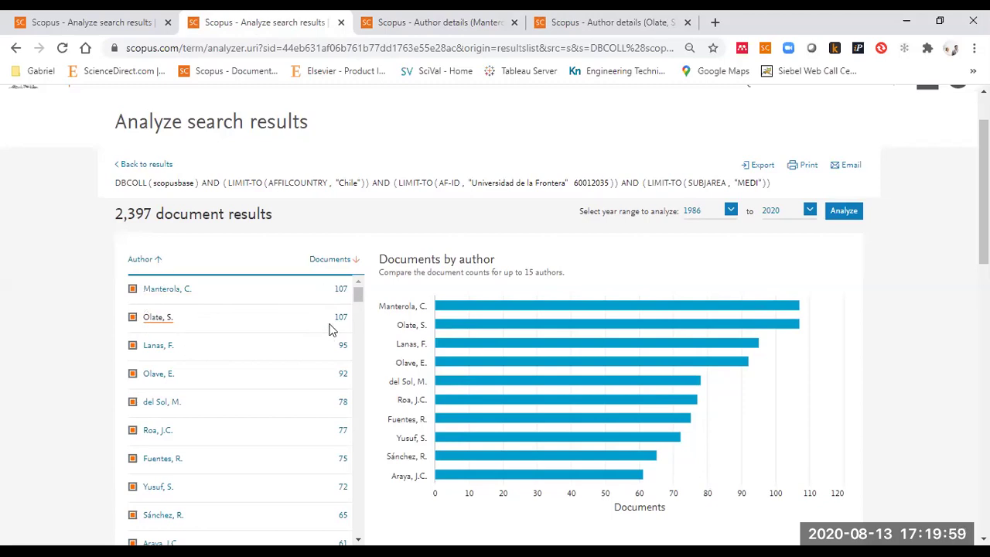
Return to the first listed author's profile and look through the list of co-authors and their co-authored documents
click(559, 30)
click(424, 23)
scroll(274, 255, down, 5)
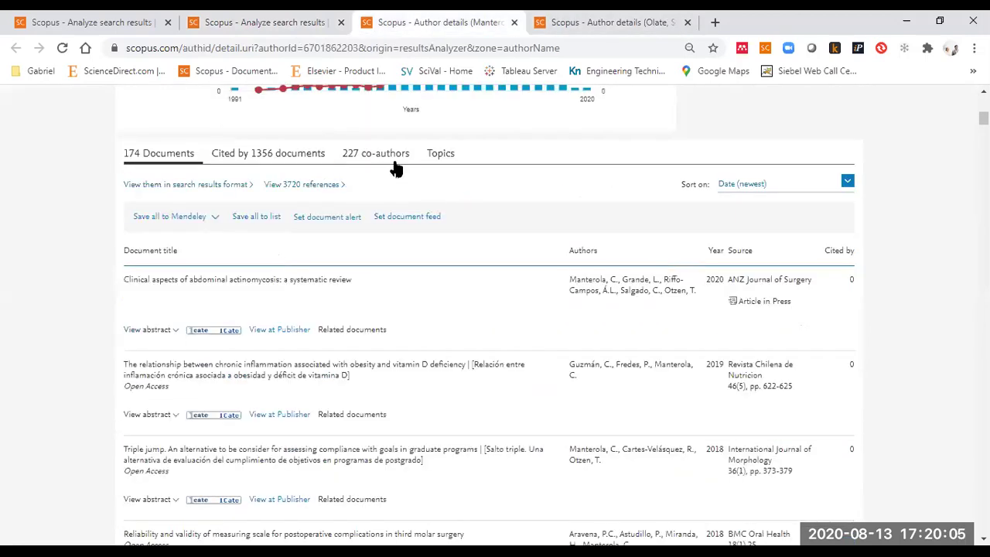
click(393, 162)
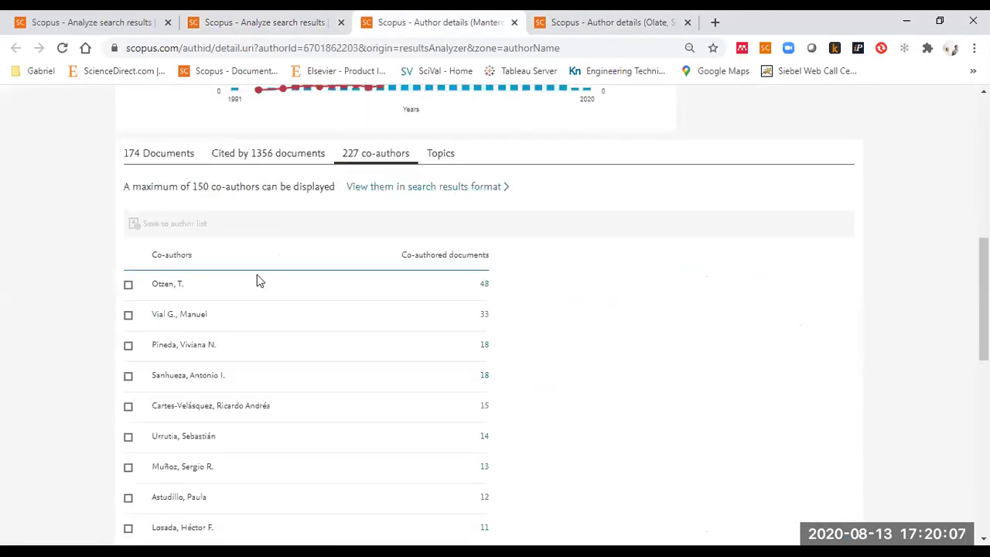
scroll(285, 324, down, 3)
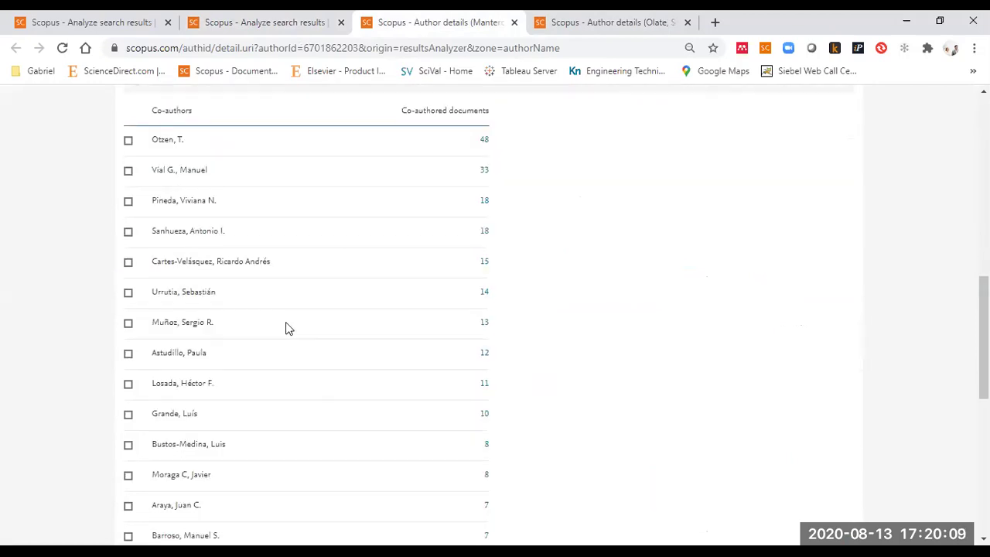
scroll(283, 332, up, 8)
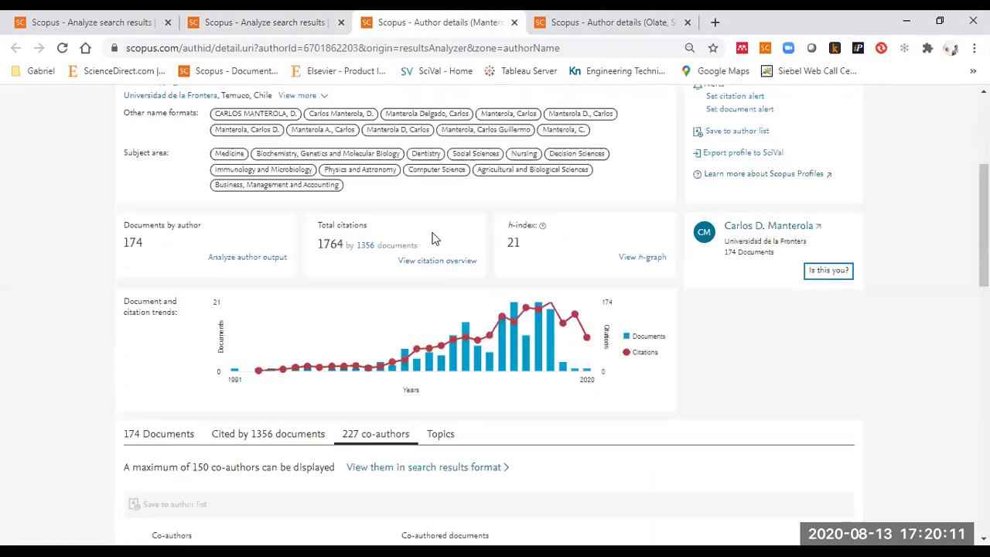
Compare the Medicine author analysis with the first author's profile, highlighting the profile's document count, total citations and h-index
click(330, 27)
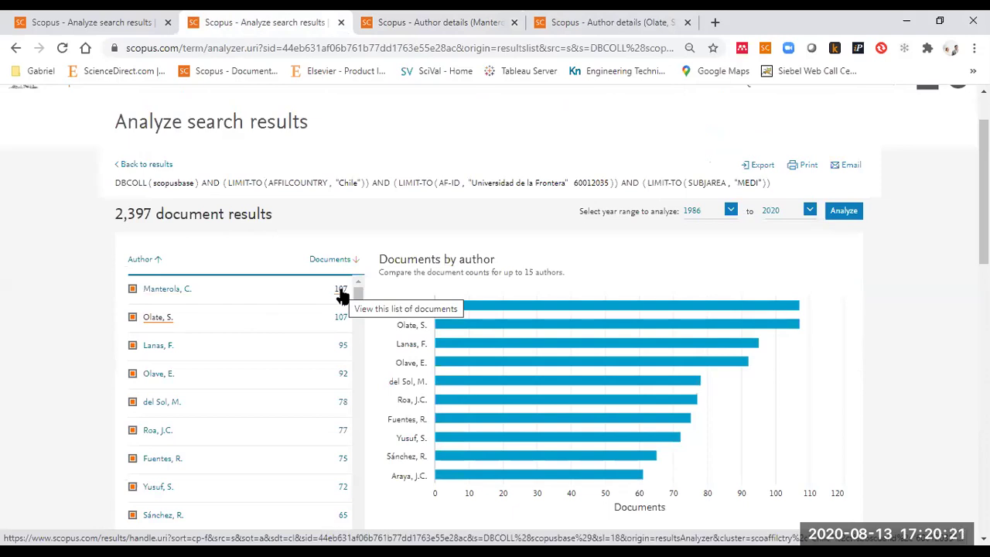
key(ctrl+Tab)
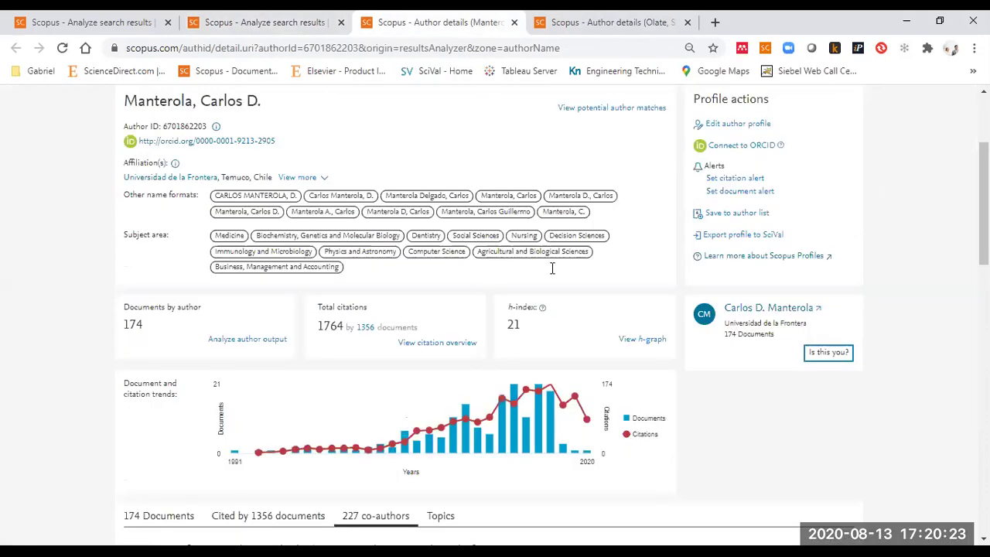
double_click(136, 324)
click(134, 326)
double_click(330, 327)
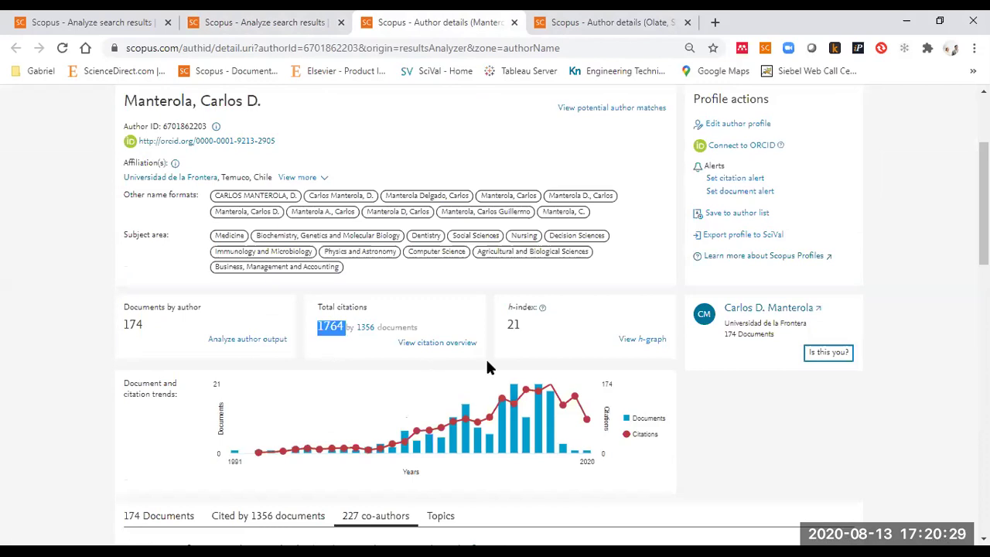
double_click(514, 325)
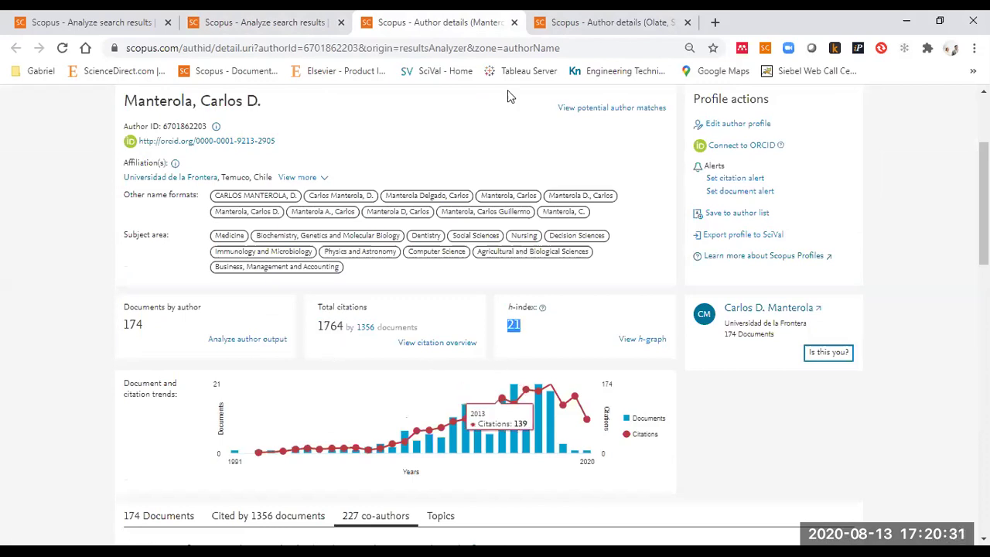
Switch to the second listed author's profile and highlight its document count, total citations and h-index
click(547, 23)
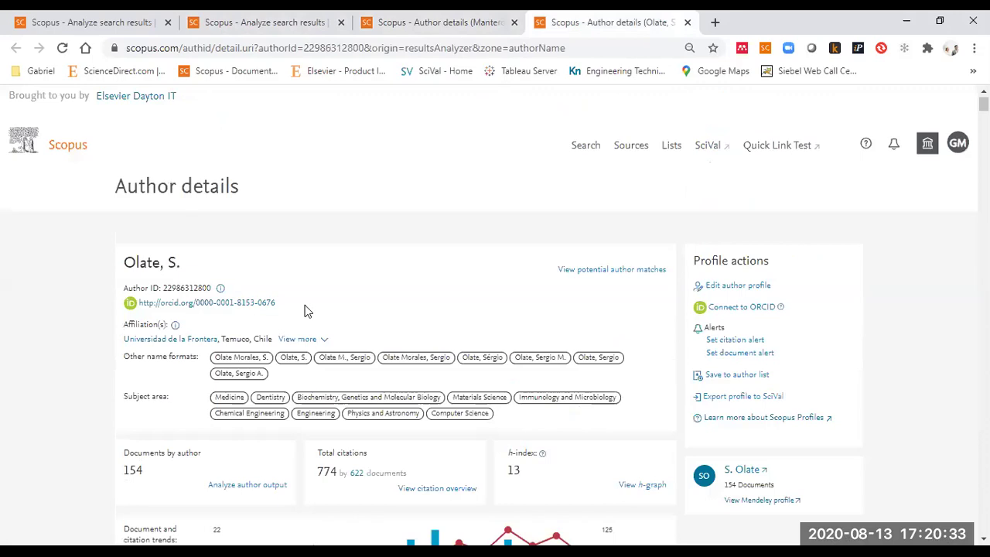
scroll(305, 311, down, 2)
double_click(133, 398)
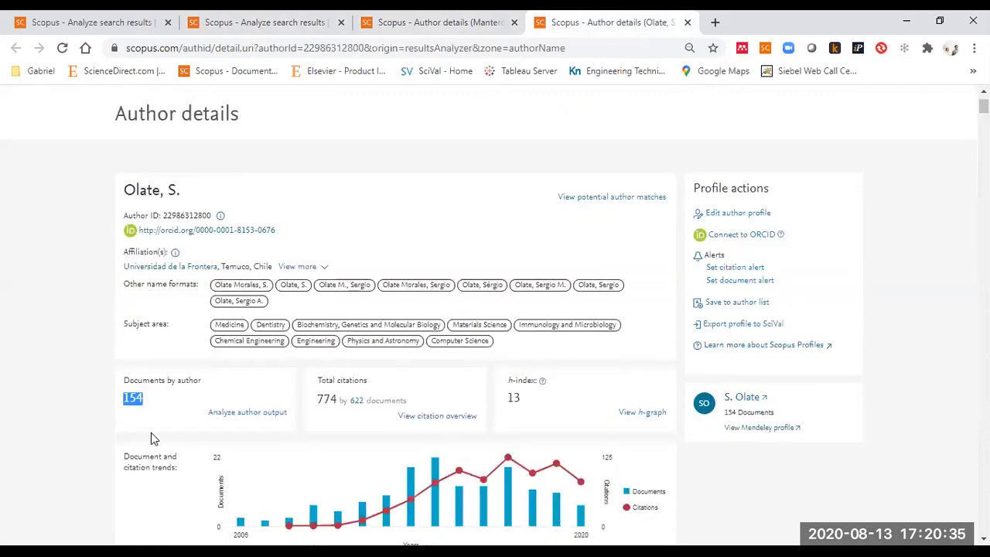
double_click(327, 399)
double_click(515, 398)
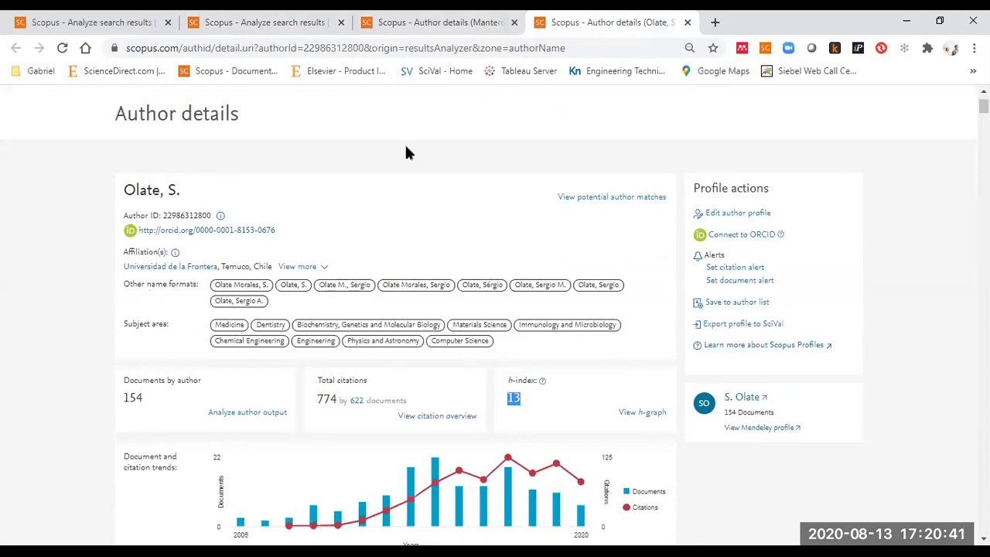
double_click(129, 397)
double_click(328, 400)
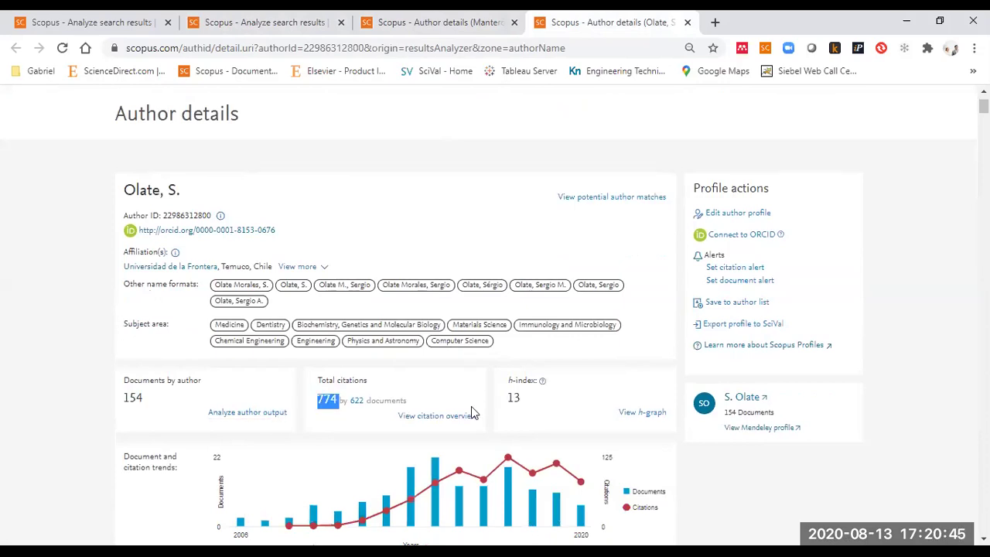
click(509, 401)
Examine yearly values in the second author's document and citation trends chart
scroll(554, 376, down, 2)
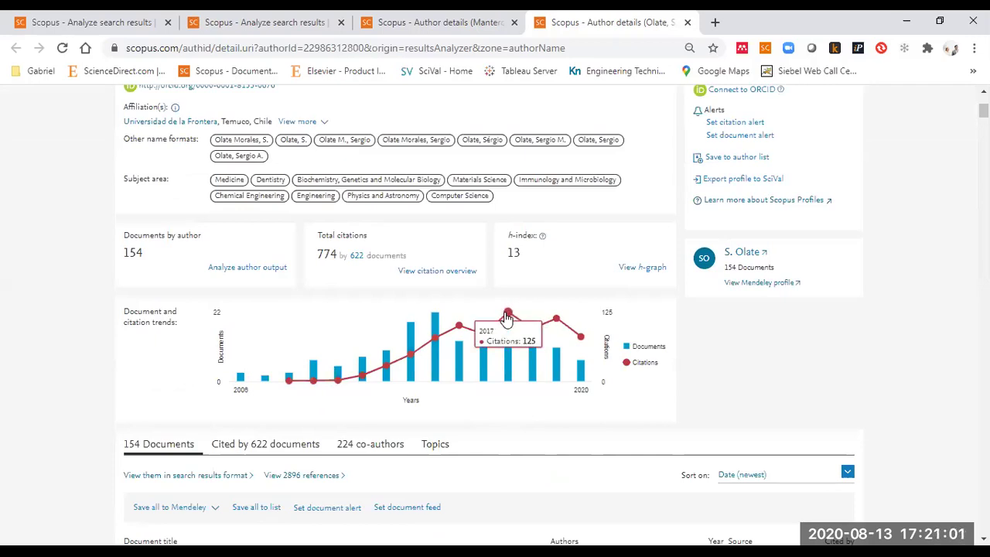
mouse_move(560, 323)
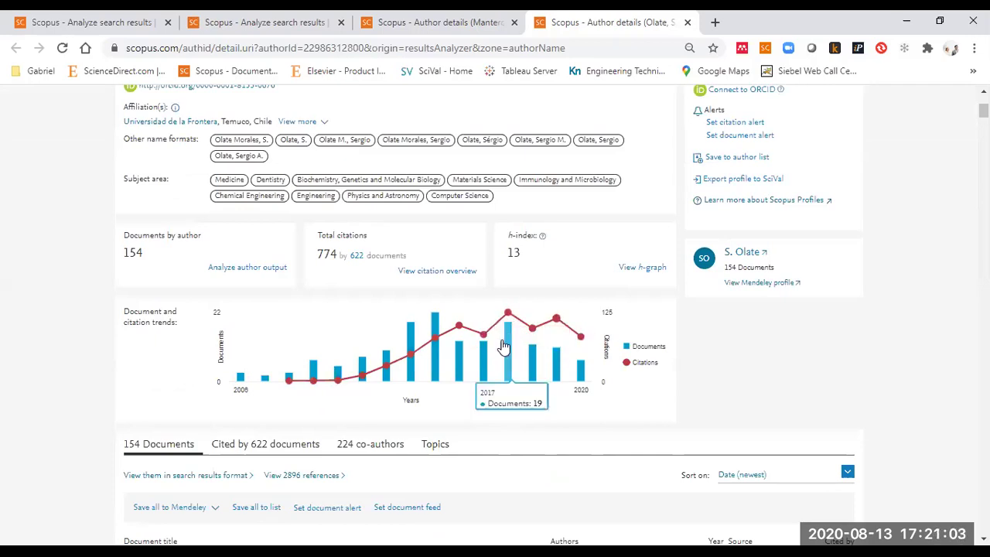
mouse_move(459, 326)
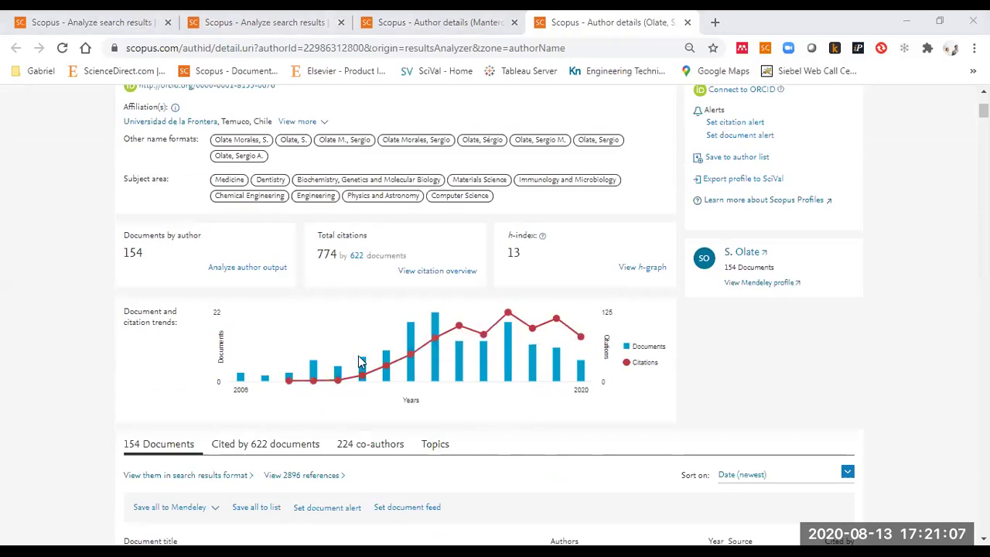
mouse_move(542, 379)
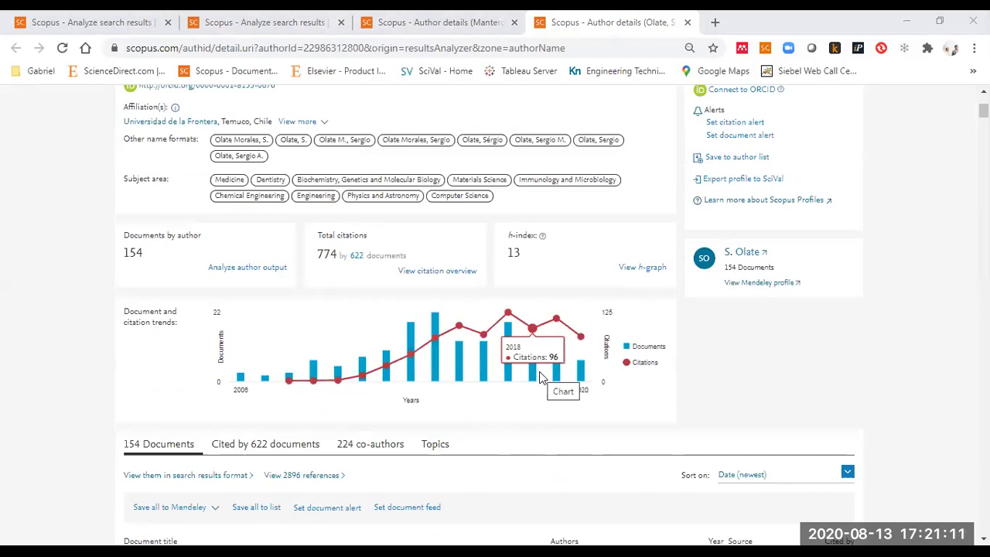
Open the author output analysis for both authors and compare their documents by source
click(251, 269)
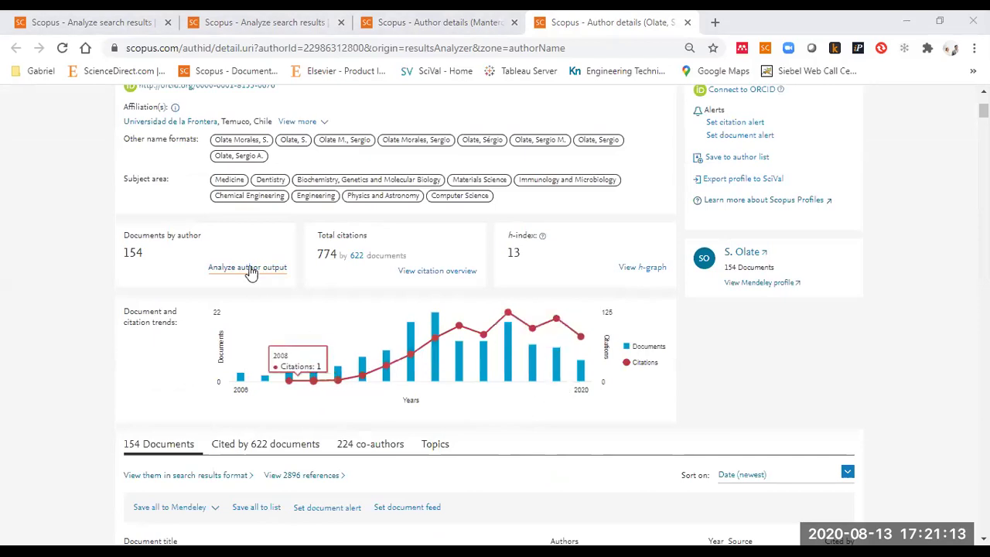
key(ctrl+shift+Tab)
click(268, 339)
click(645, 16)
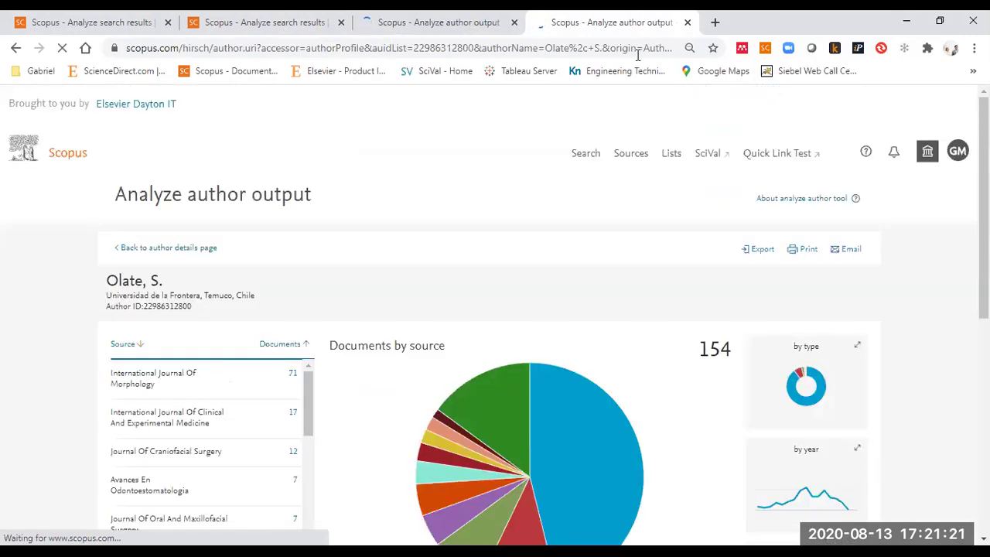
scroll(477, 199, down, 2)
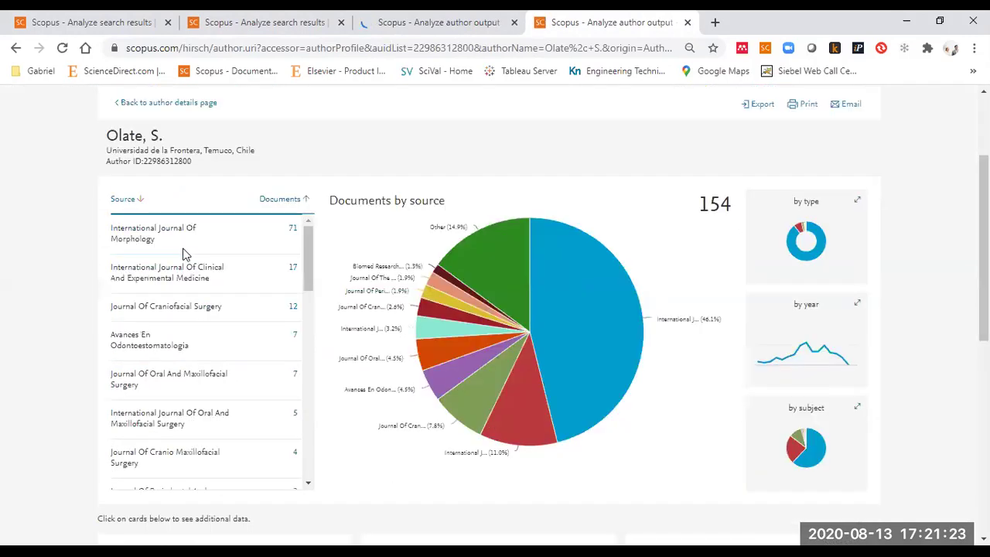
click(499, 17)
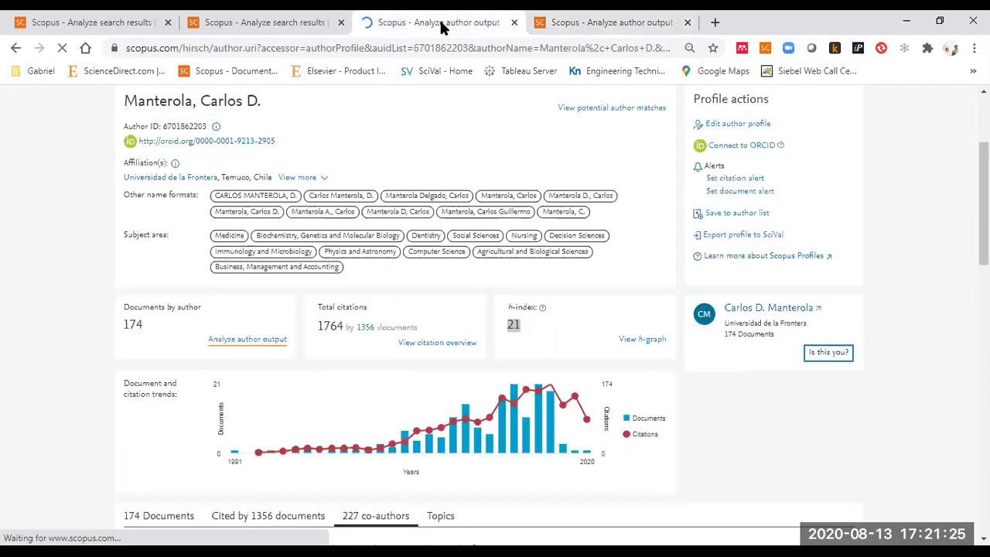
scroll(300, 261, down, 2)
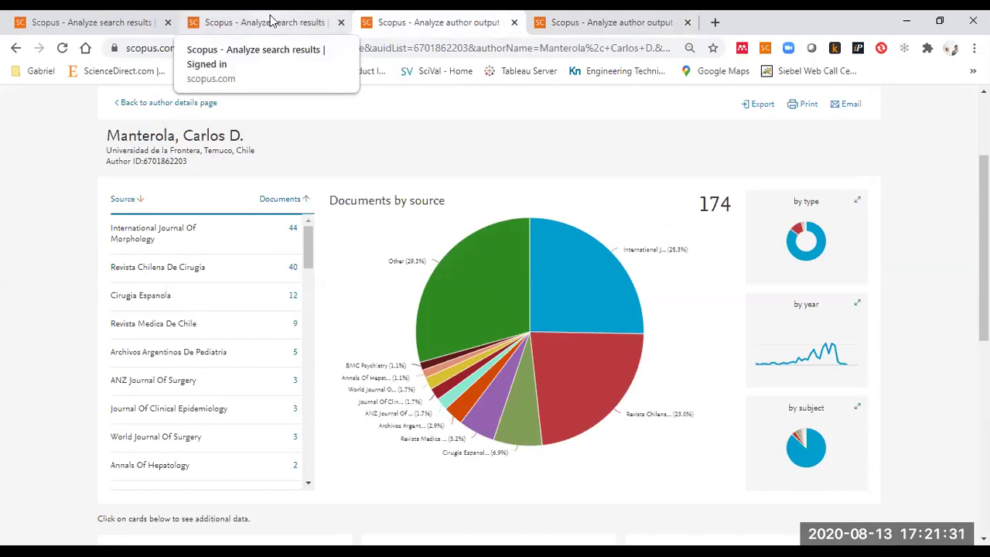
Return to the Medicine author analysis and close both author output tabs
click(270, 17)
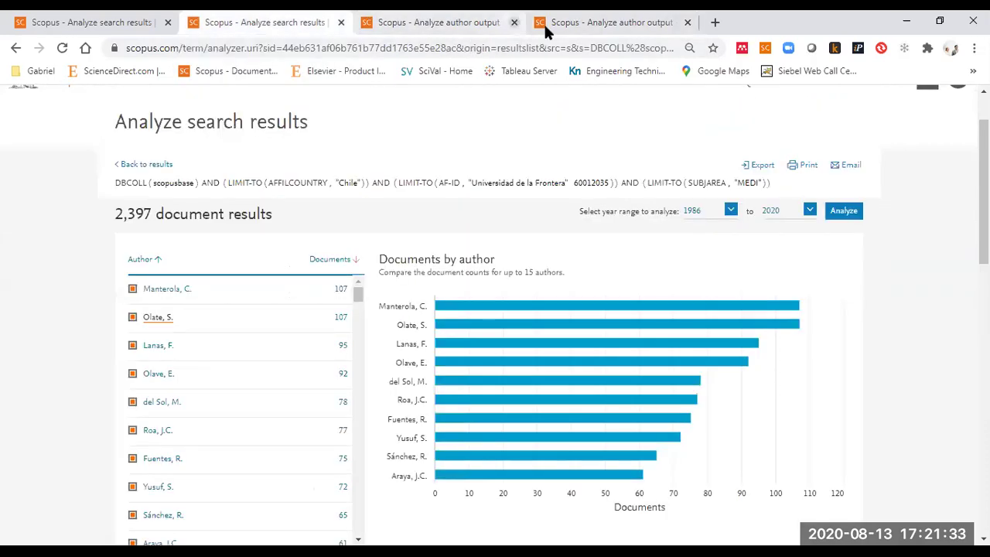
click(516, 23)
click(516, 23)
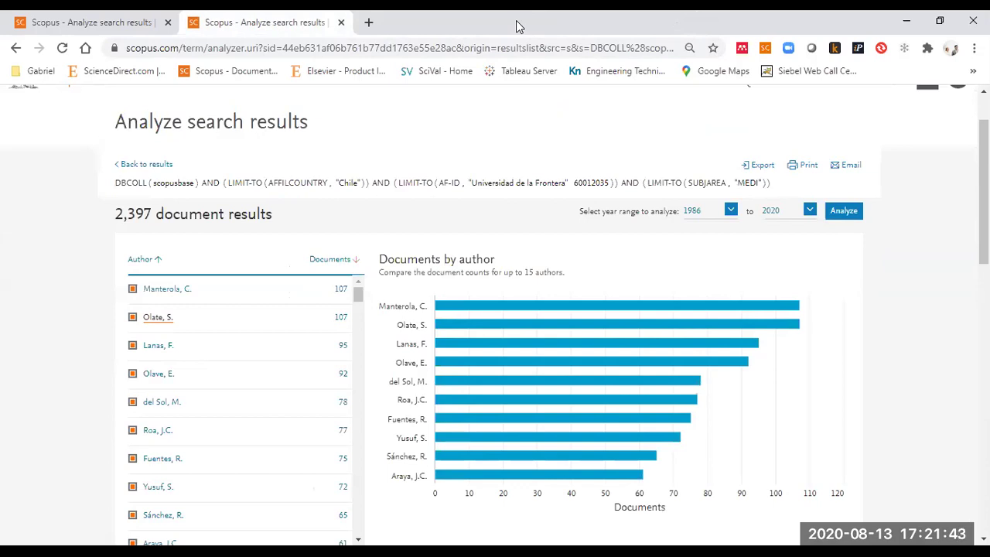
Set the start year of the analyzed range to 2001 and rerun the author analysis
click(731, 211)
drag(733, 252, 721, 286)
click(700, 263)
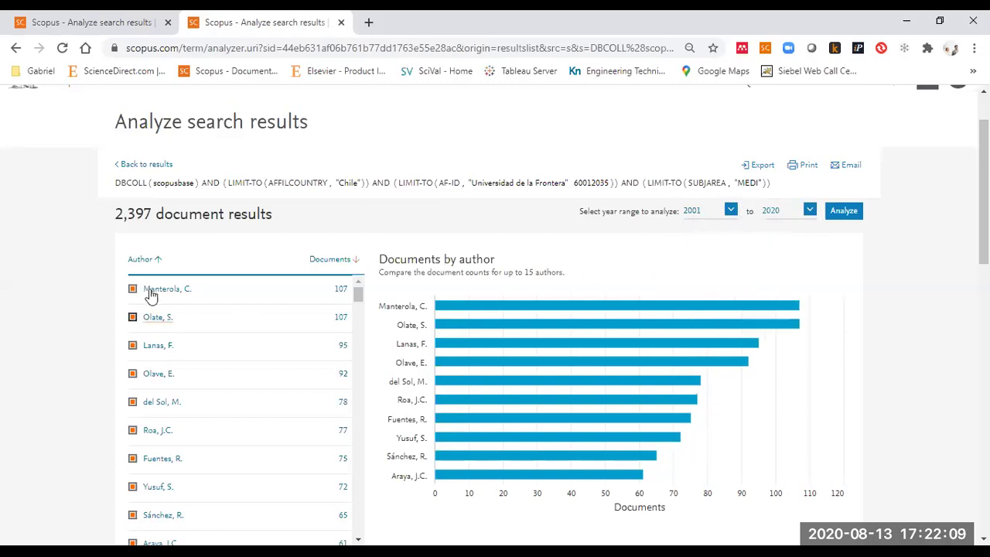
click(850, 208)
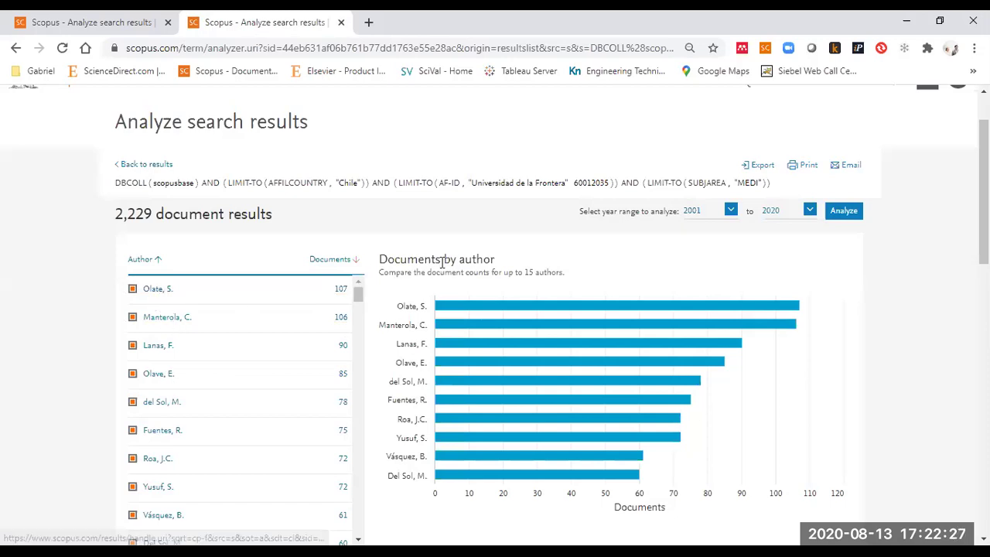
Rerun the author analysis with 2011 as the start year and highlight the document result count
click(730, 210)
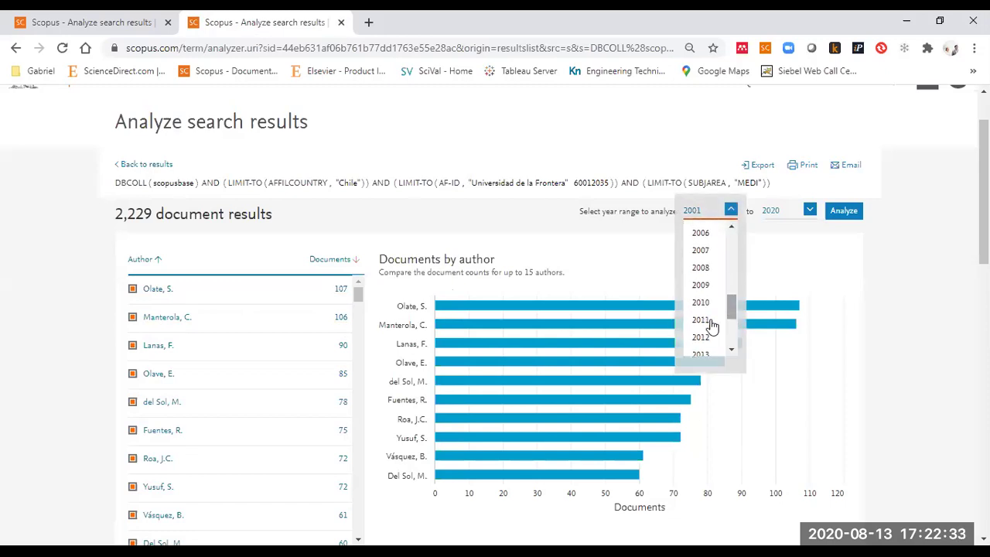
click(708, 334)
click(841, 211)
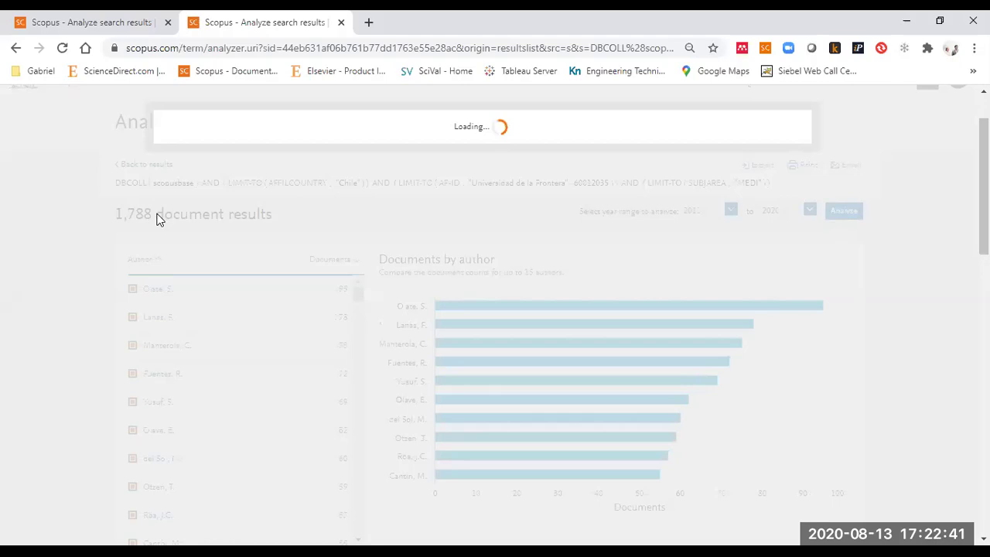
drag(155, 213, 115, 214)
click(182, 219)
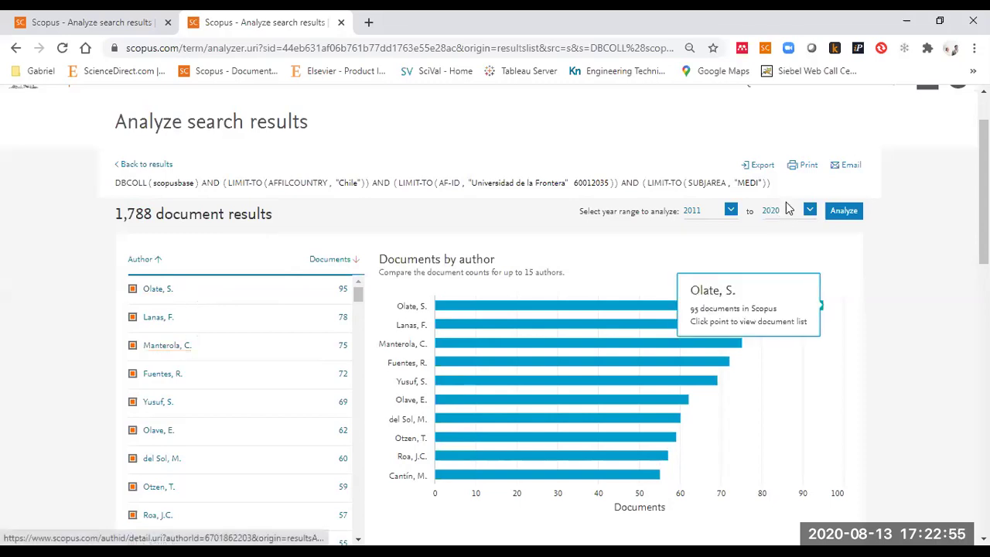
Restore 2001 as the start year of the range and run the author analysis again
click(732, 211)
scroll(734, 290, up, 2)
scroll(733, 287, up, 2)
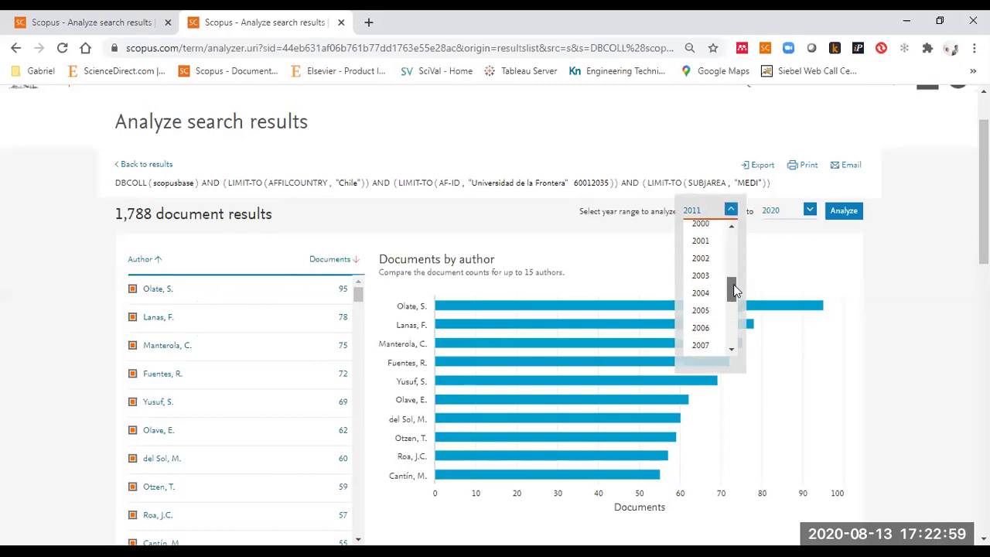
click(700, 246)
click(841, 214)
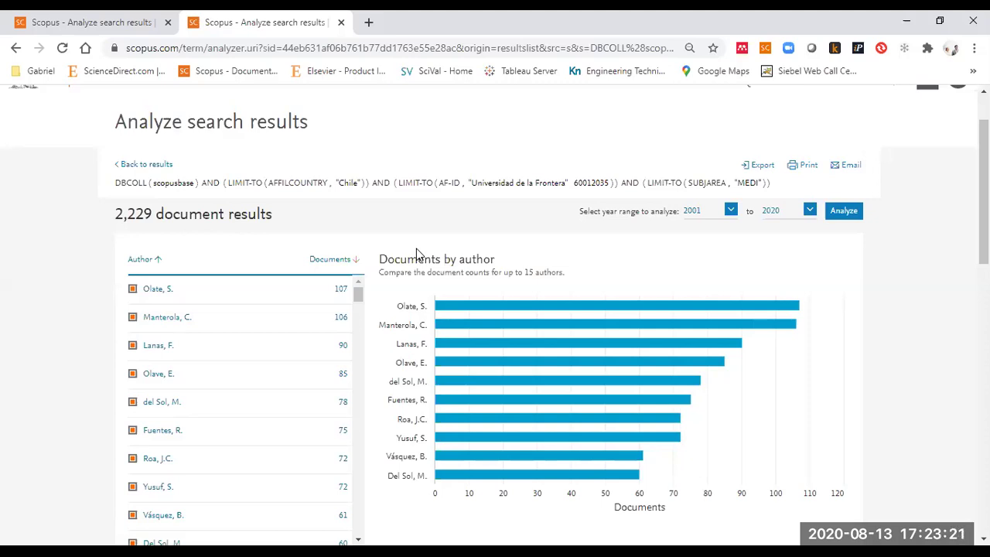
Open the Scopus Sources page in the tab holding the Universidad de la Frontera subject area analysis
click(126, 20)
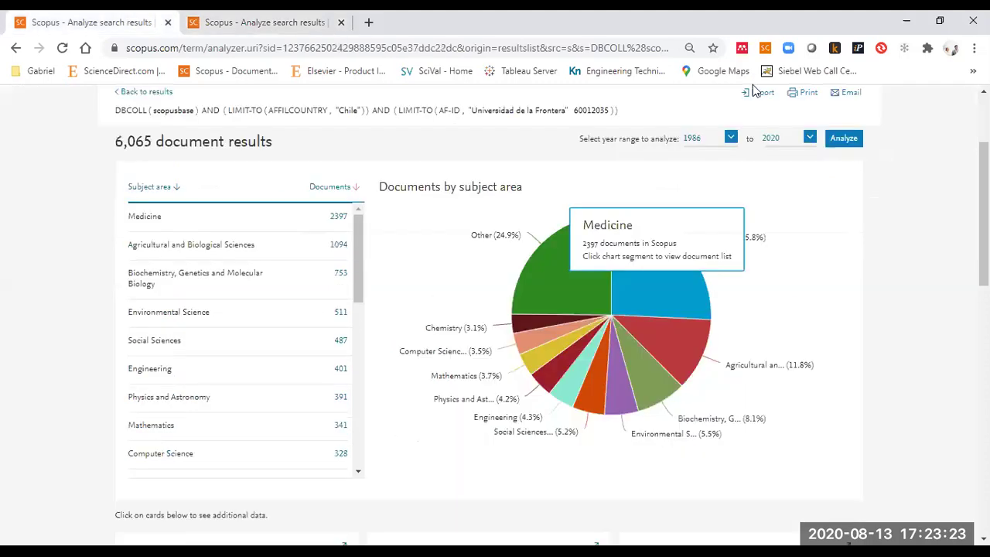
scroll(588, 232, up, 2)
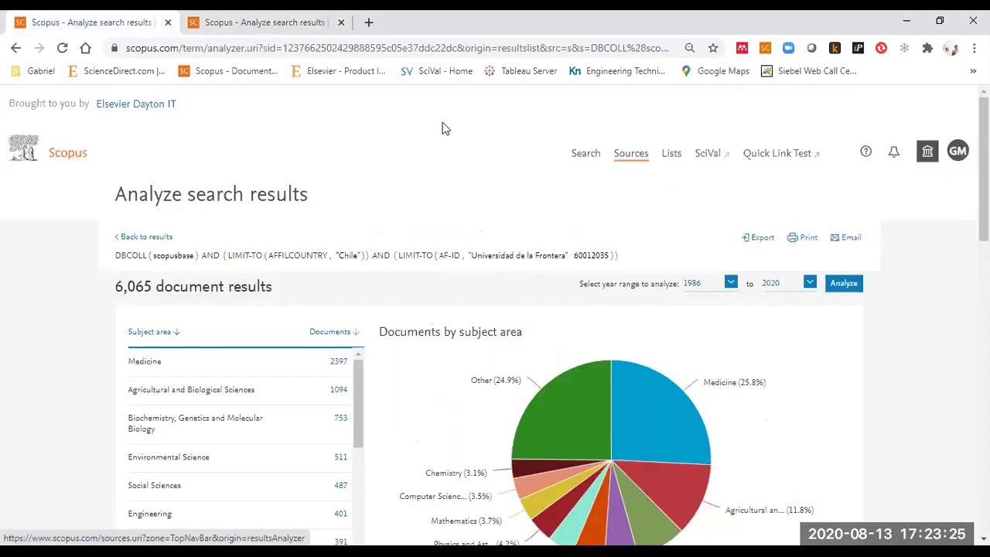
Return to the Medicine author analysis, highlight the affiliation and subject area filters in its query, and view the additional chart cards
key(ctrl+Tab)
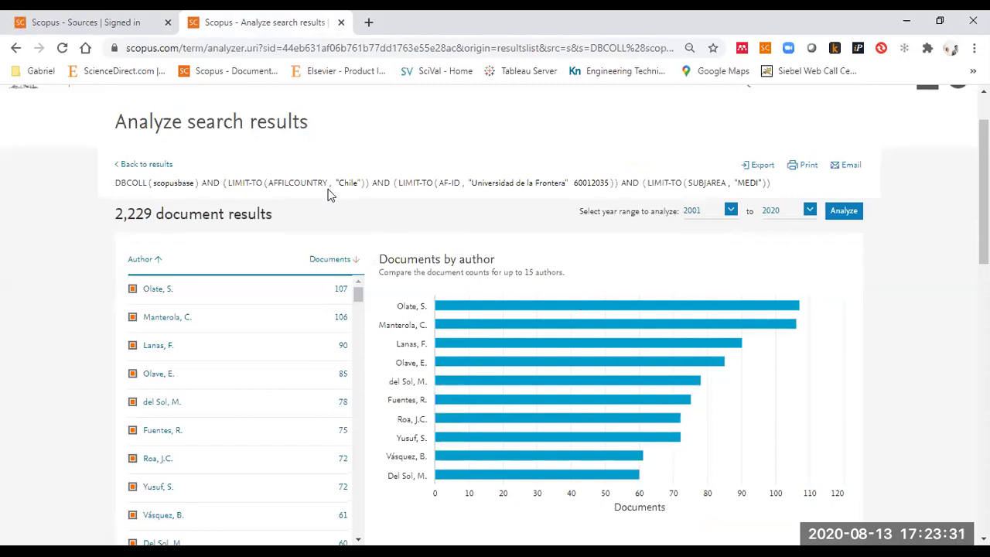
drag(769, 182, 471, 183)
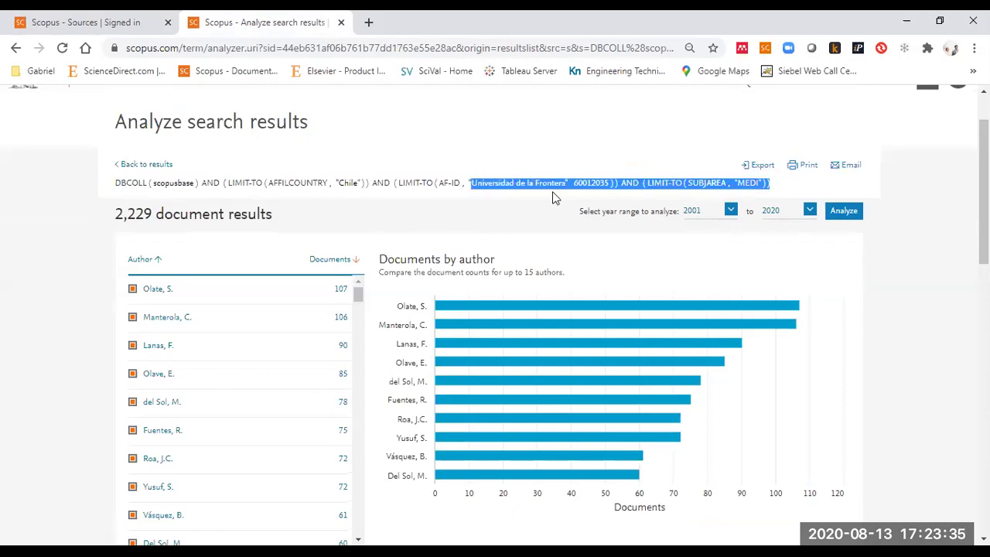
scroll(687, 277, down, 5)
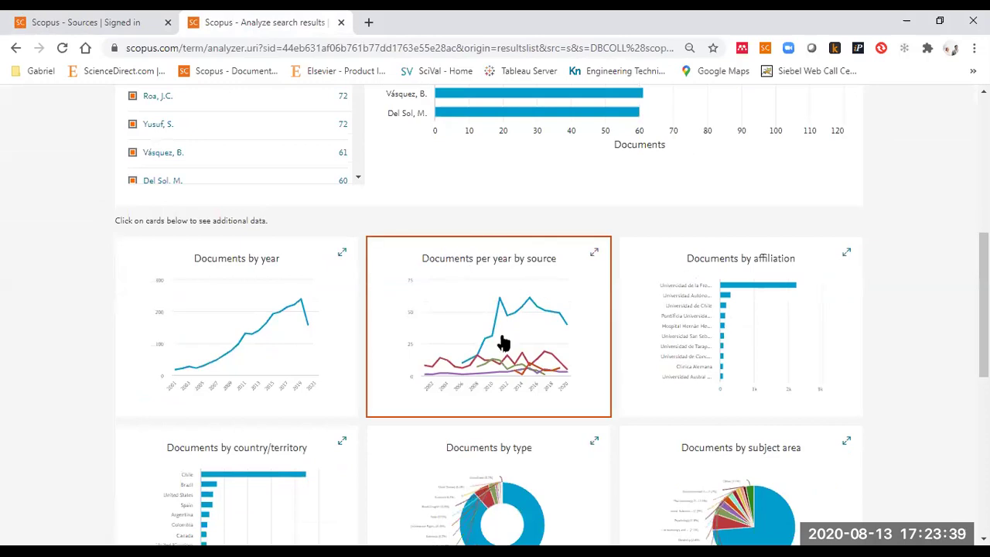
Open the documents per year by source analysis and look through its journal list and chart
click(533, 267)
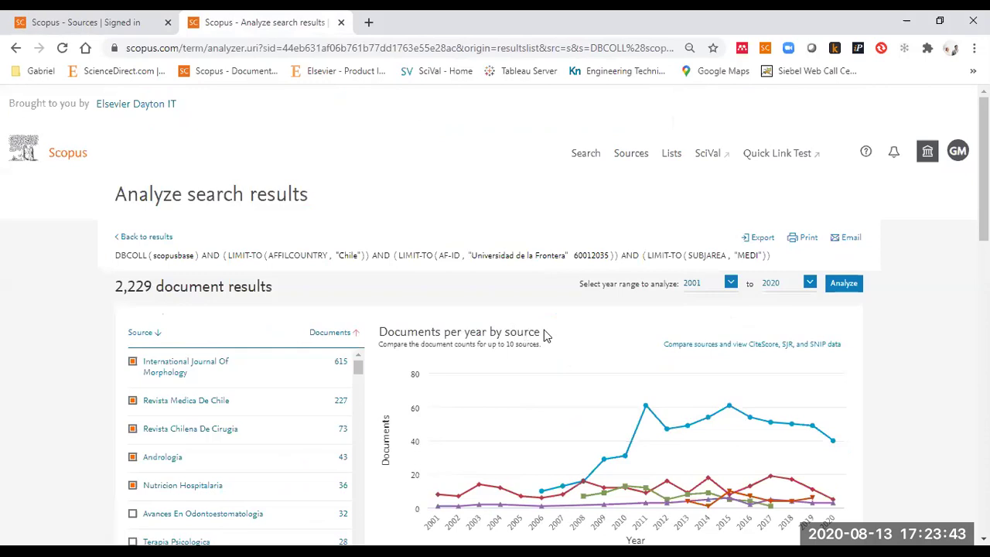
scroll(543, 329, down, 2)
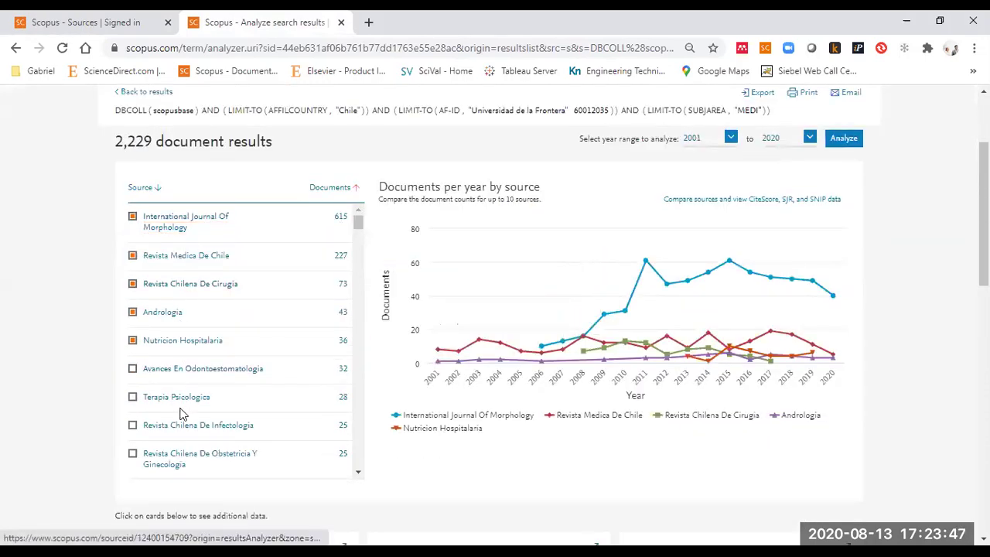
scroll(183, 409, down, 3)
scroll(181, 413, up, 3)
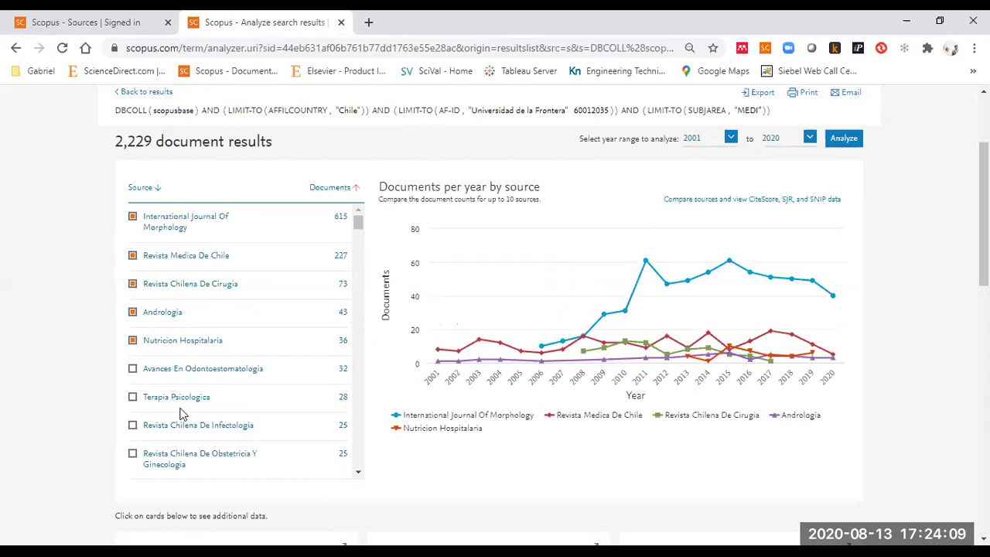
Open International Journal of Morphology, Revista Medica de Chile and Revista Chilena de Cirugia from the source list in separate new tabs
right_click(186, 226)
click(195, 239)
right_click(177, 265)
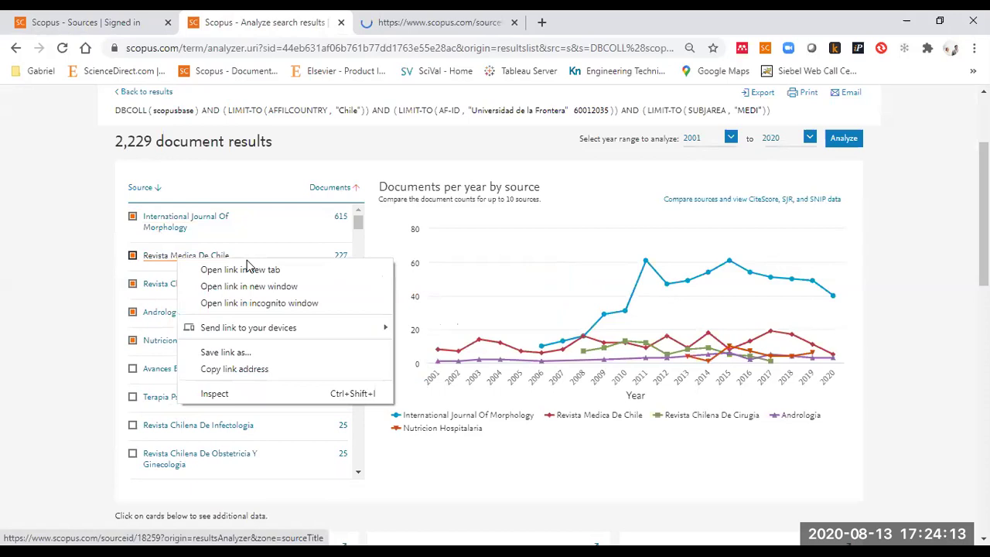
click(220, 270)
right_click(217, 288)
click(264, 291)
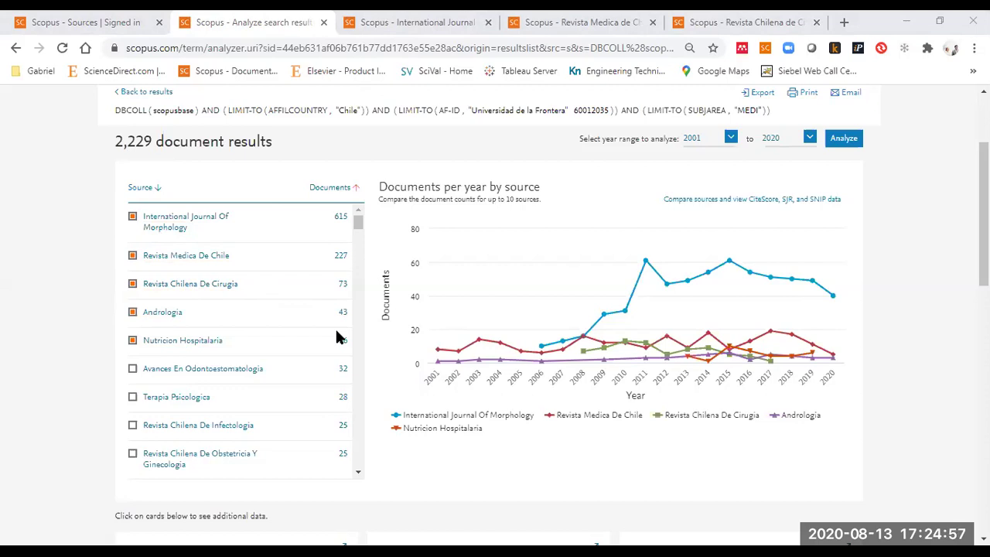
Show the International Journal of Morphology source details, highlight the journal title and dismiss the improved CiteScore methodology notice
click(428, 29)
drag(138, 249, 245, 250)
click(347, 255)
scroll(811, 267, down, 3)
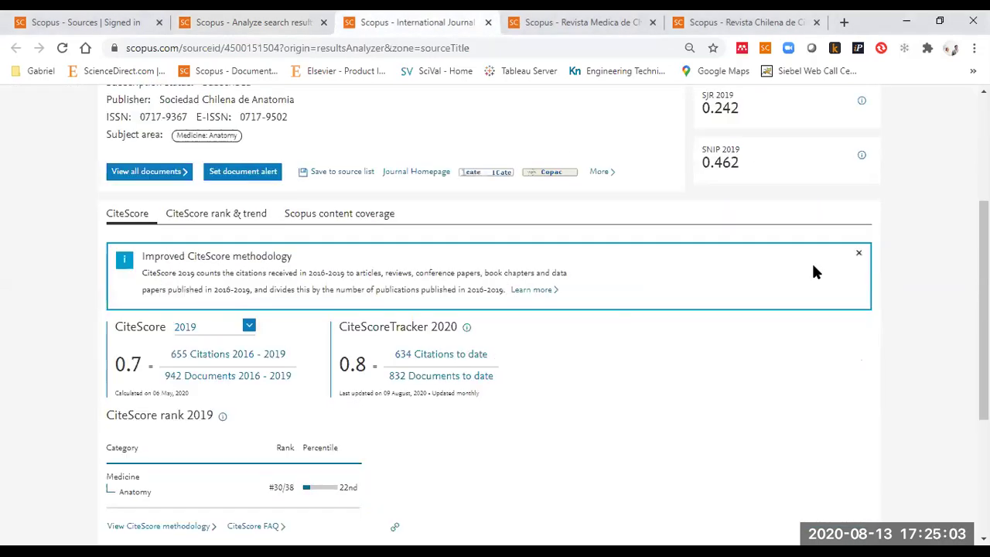
click(858, 254)
scroll(445, 230, up, 2)
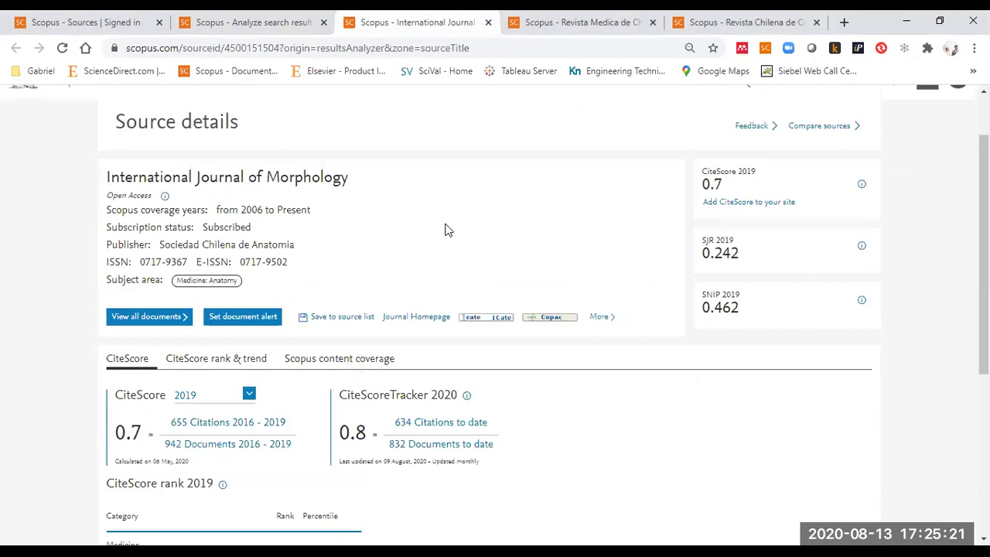
Highlight the Scopus coverage years and publisher of International Journal of Morphology, then clear the selection
drag(107, 210, 313, 213)
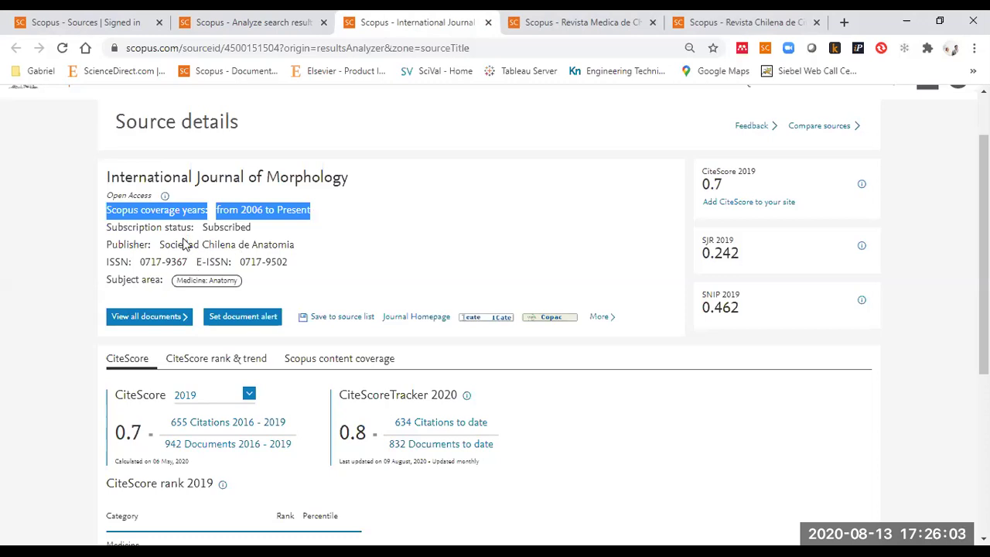
drag(184, 245, 279, 245)
click(254, 205)
drag(284, 205, 248, 207)
click(354, 225)
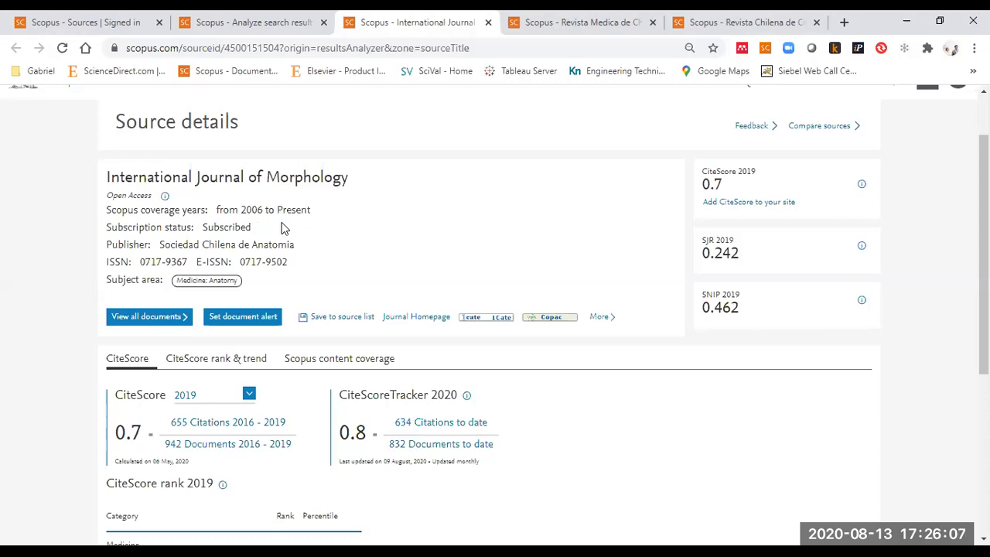
Load the Revista Medica de Chile source details and highlight the journal's Scopus coverage years
click(537, 25)
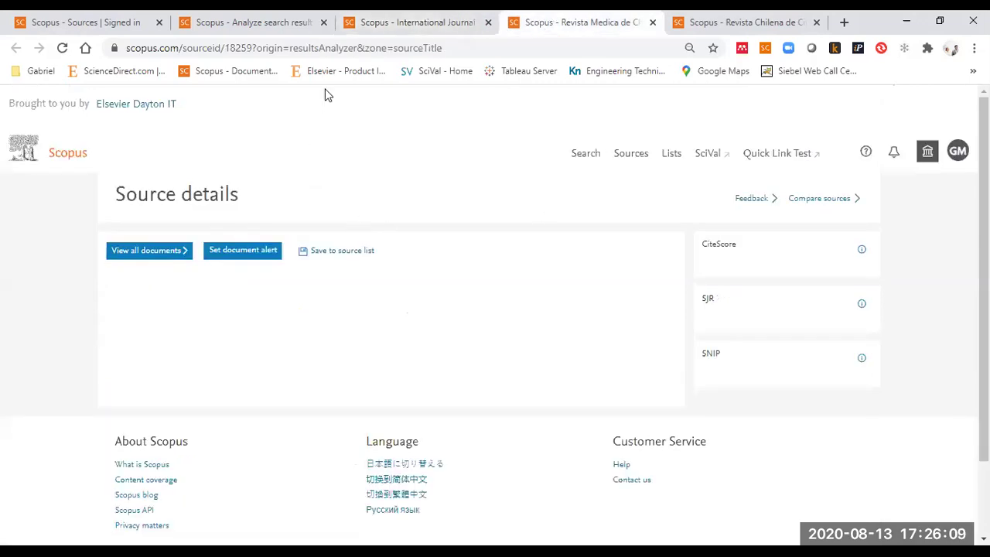
click(329, 49)
key(Return)
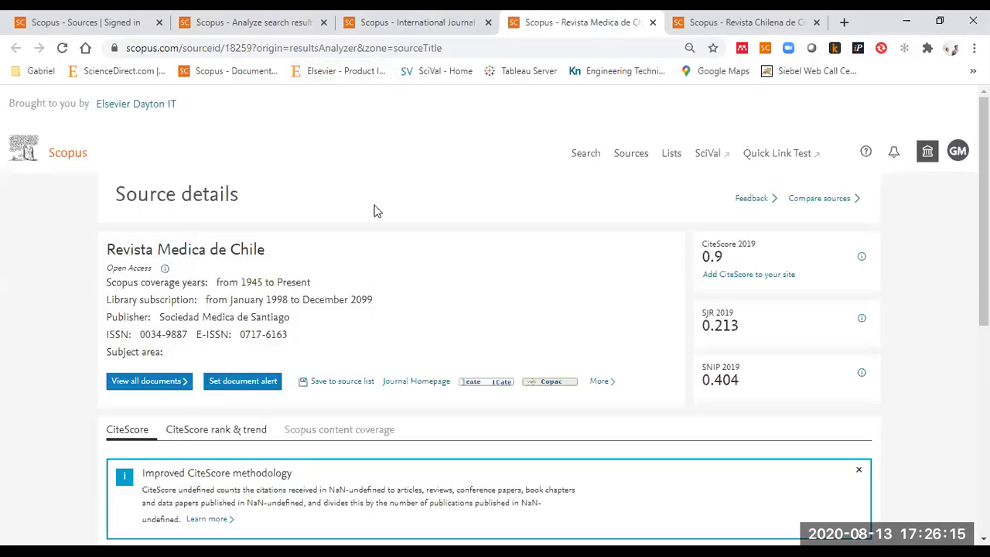
drag(248, 283, 286, 283)
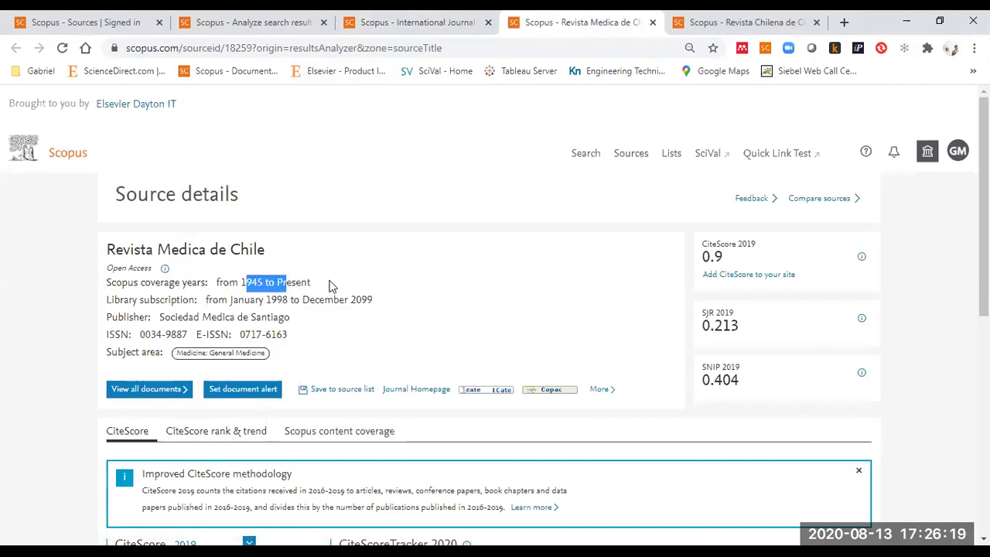
click(270, 283)
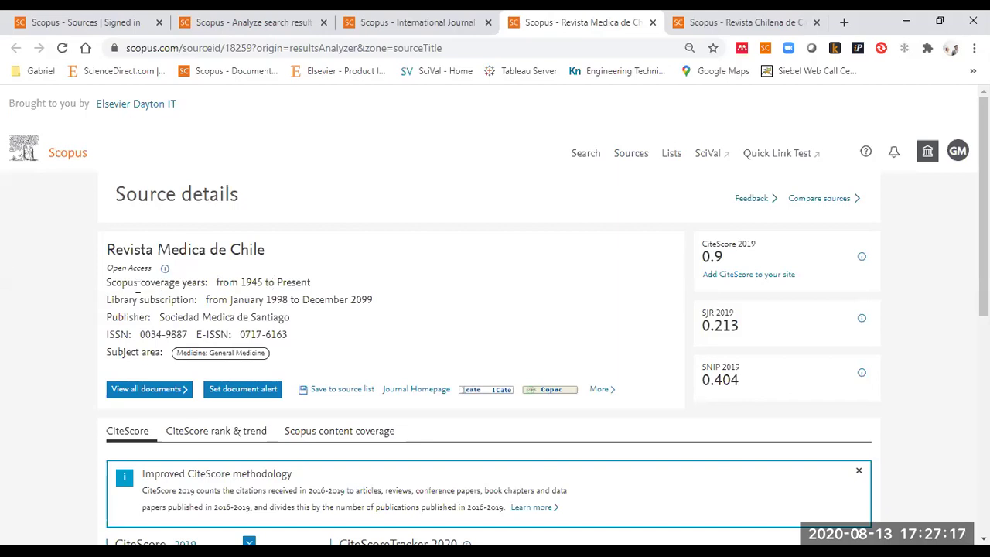
drag(138, 285, 267, 285)
Examine the Scopus coverage years of Revista Chilena de Cirugia by highlighting them and checking against the documents per year by source chart
click(700, 22)
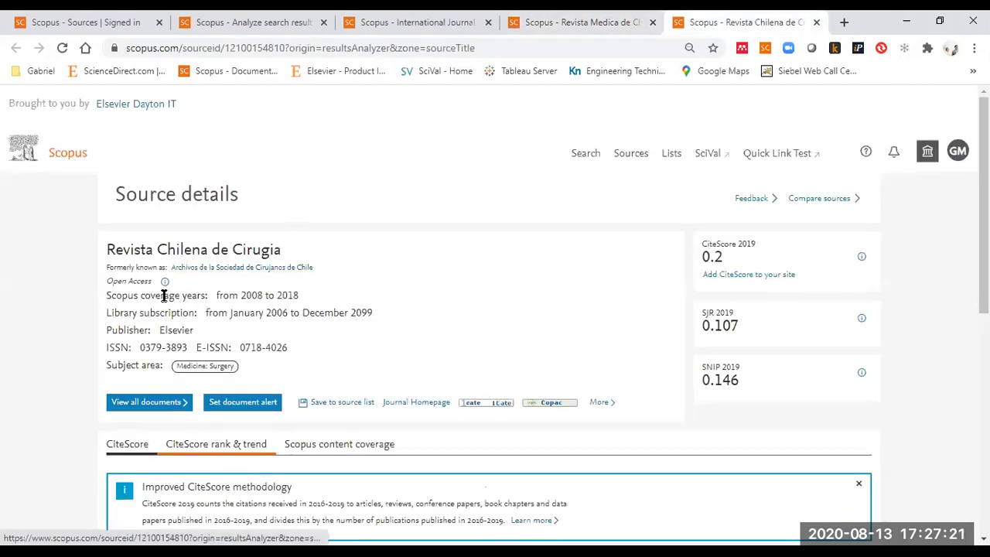
drag(150, 294, 339, 293)
click(339, 294)
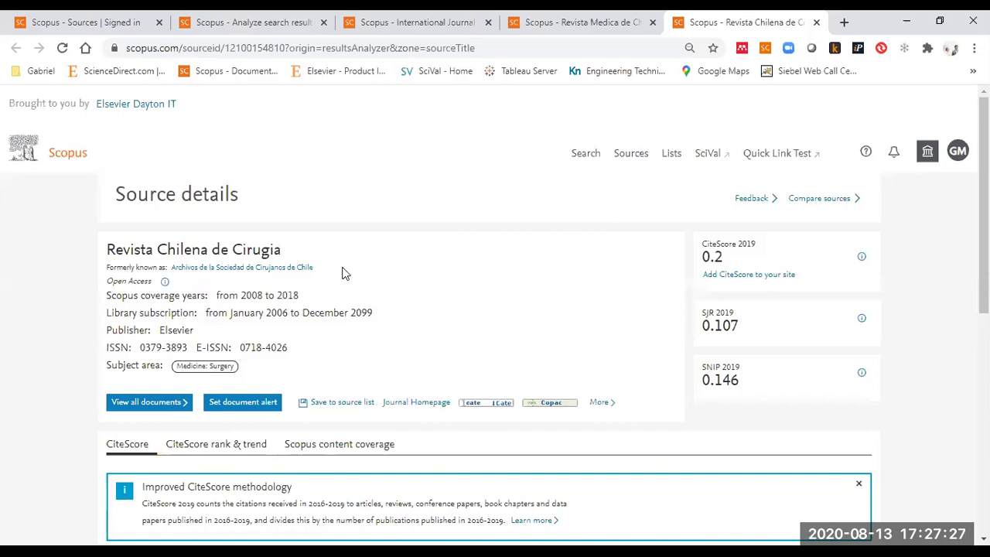
drag(128, 266, 215, 295)
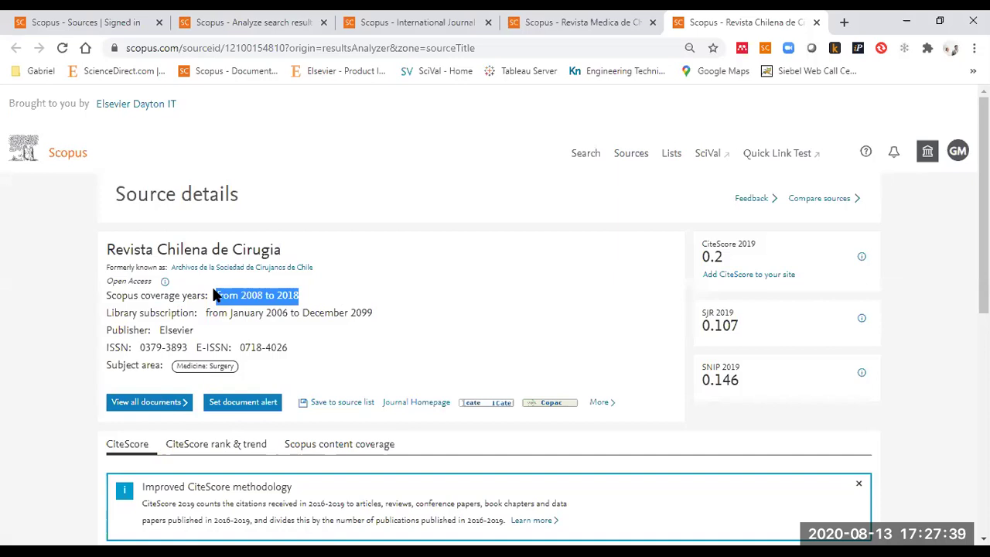
click(280, 310)
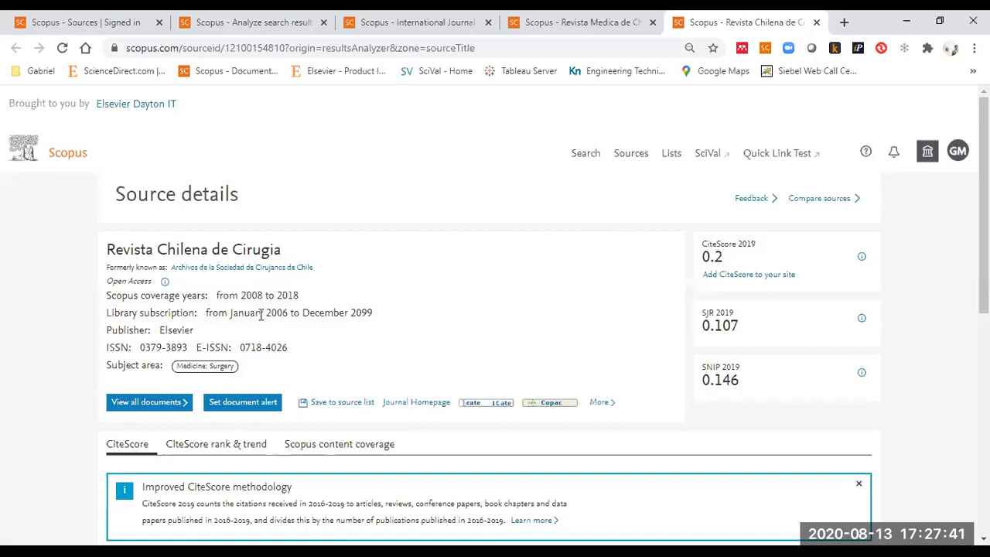
click(262, 23)
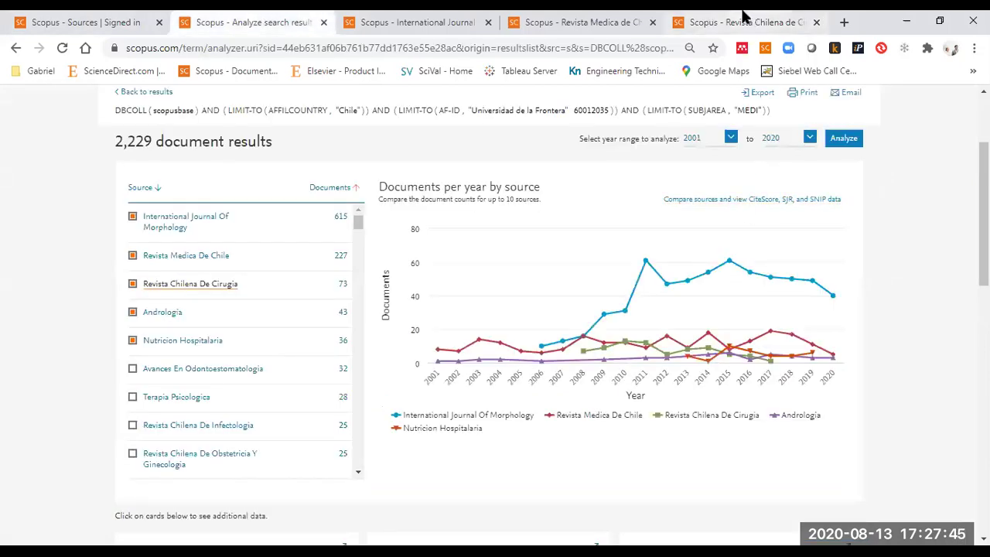
click(742, 21)
drag(299, 295, 241, 294)
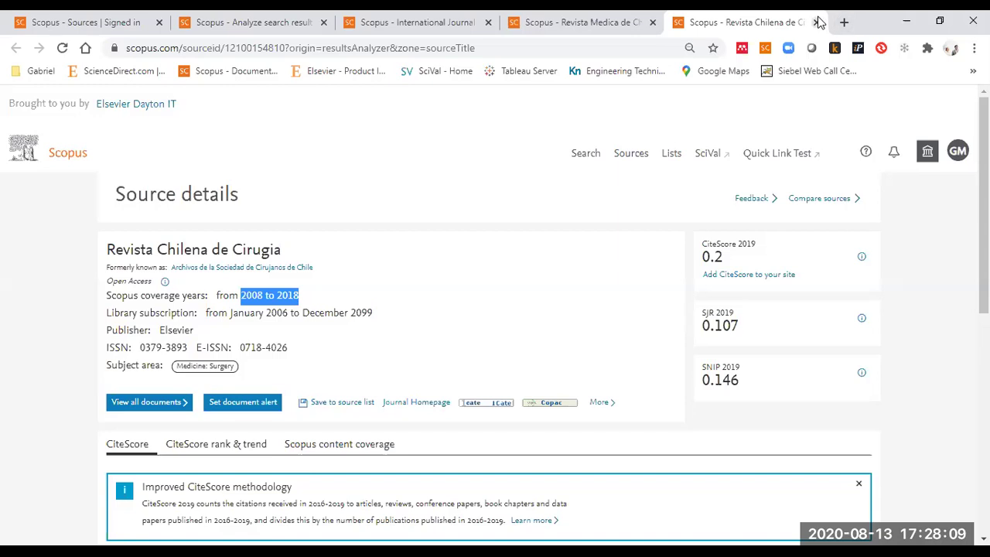
Close the Revista Chilena de Cirugia page and open Andrologia from the source analysis in a new tab
key(ctrl+w)
click(310, 16)
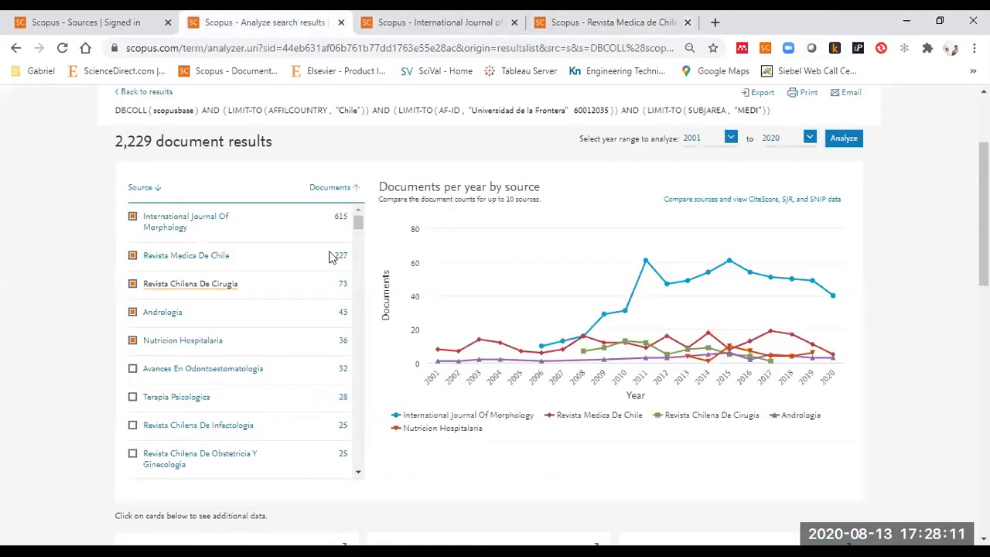
right_click(167, 314)
click(238, 324)
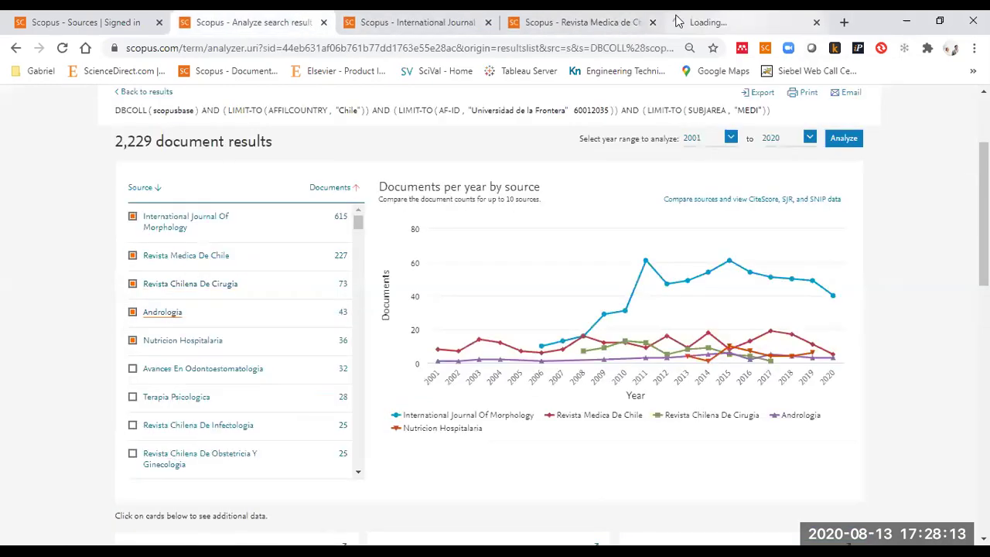
click(742, 21)
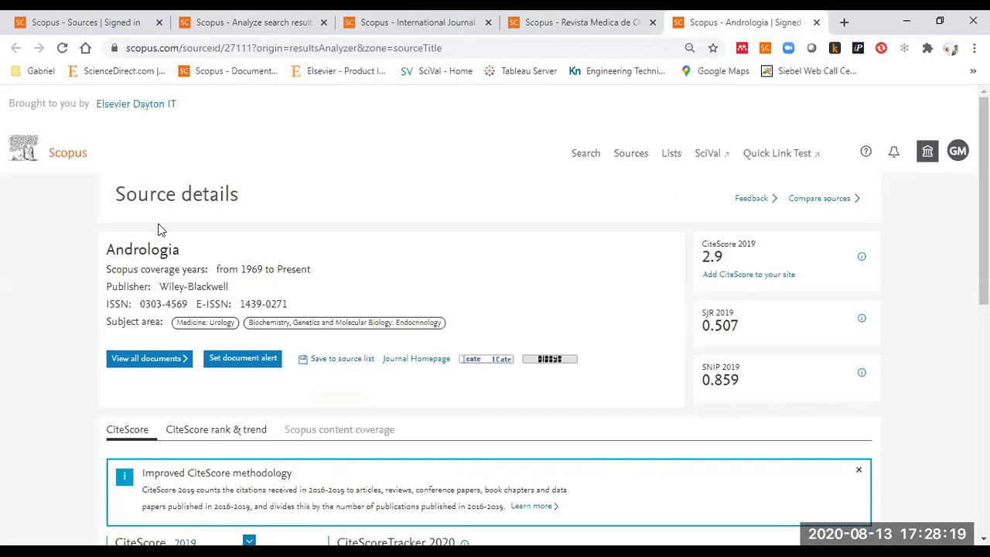
Highlight Andrologia's Scopus coverage years and dismiss the improved CiteScore methodology notice on its page
drag(256, 270, 287, 270)
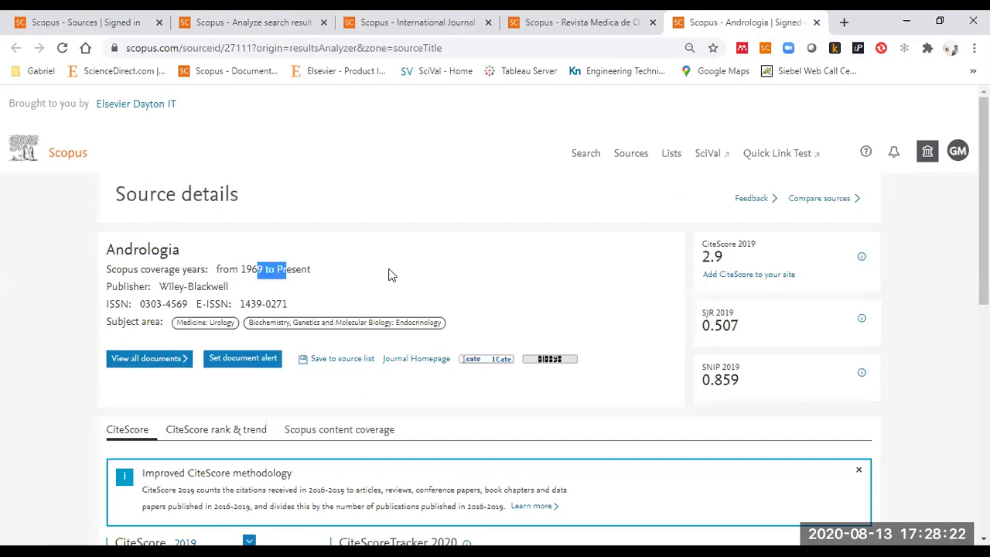
click(858, 467)
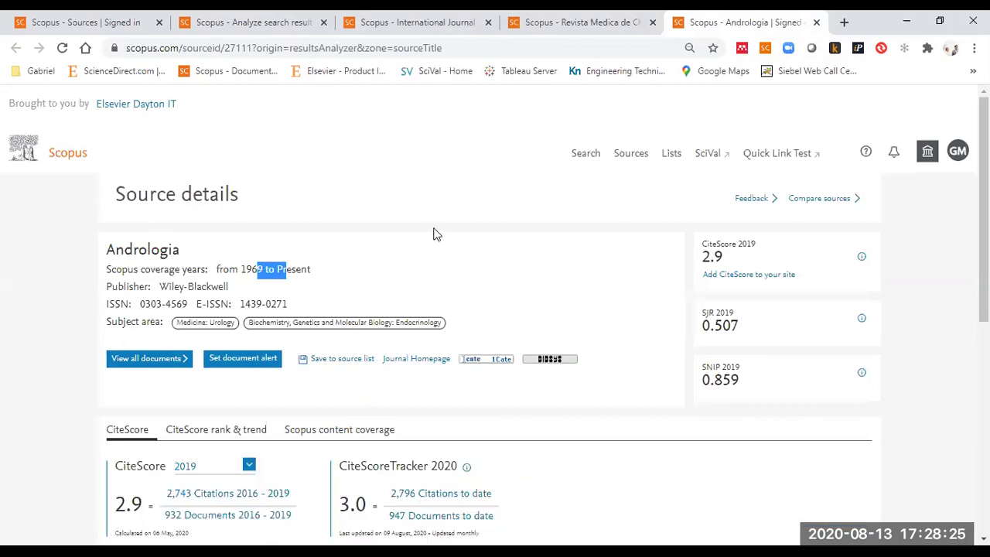
Compare the CiteScore 2019 values of International Journal of Morphology, Revista Medica de Chile and Andrologia, highlighting the score on each page
click(386, 25)
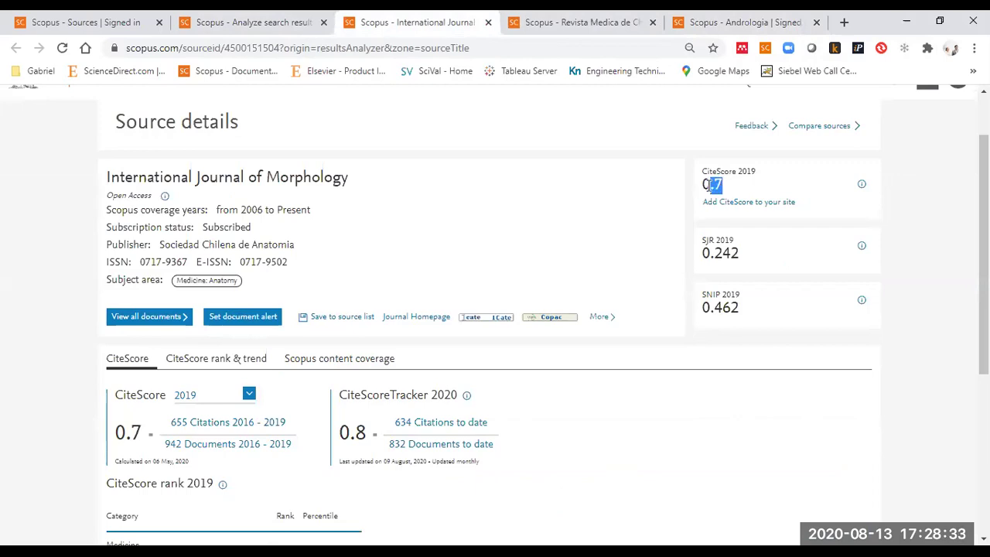
click(597, 25)
double_click(712, 258)
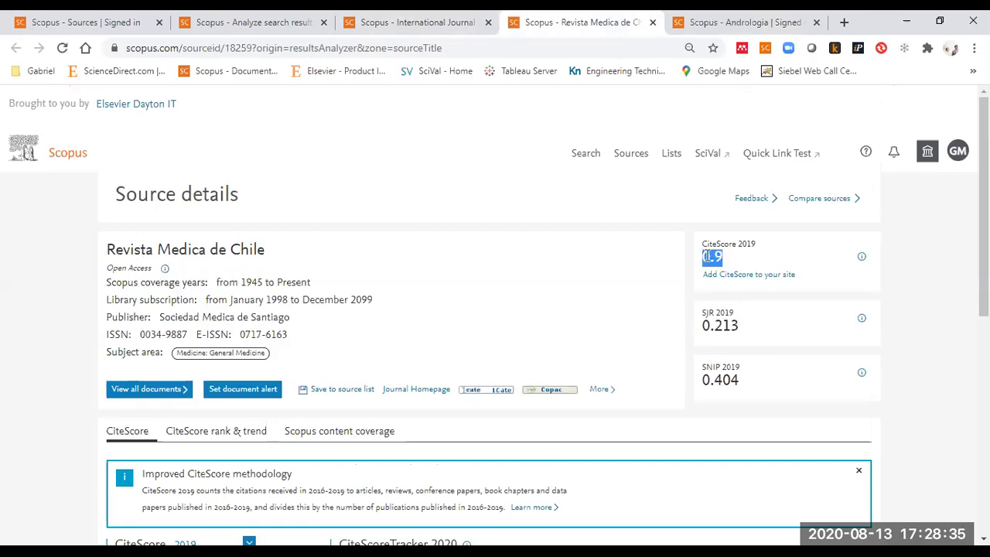
click(757, 16)
drag(727, 258, 708, 257)
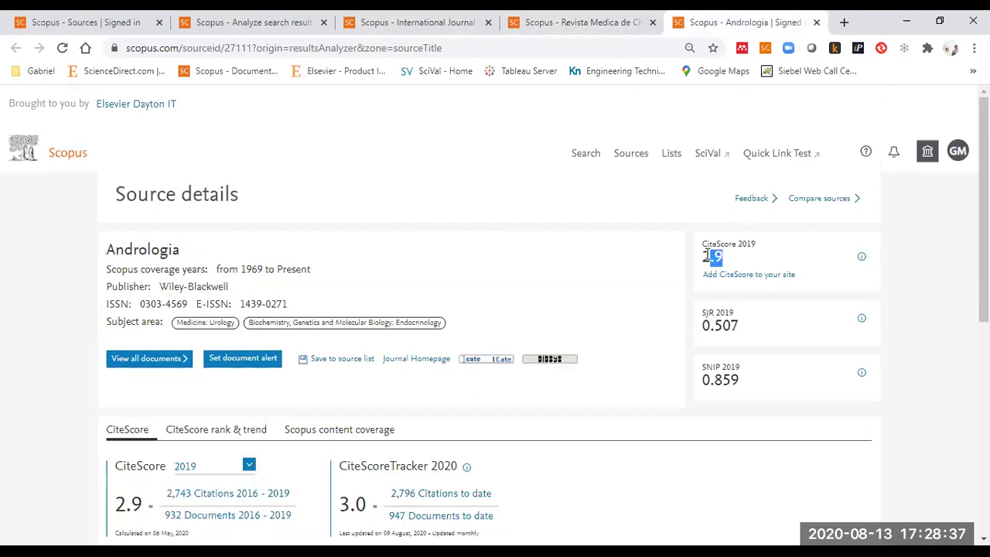
click(447, 18)
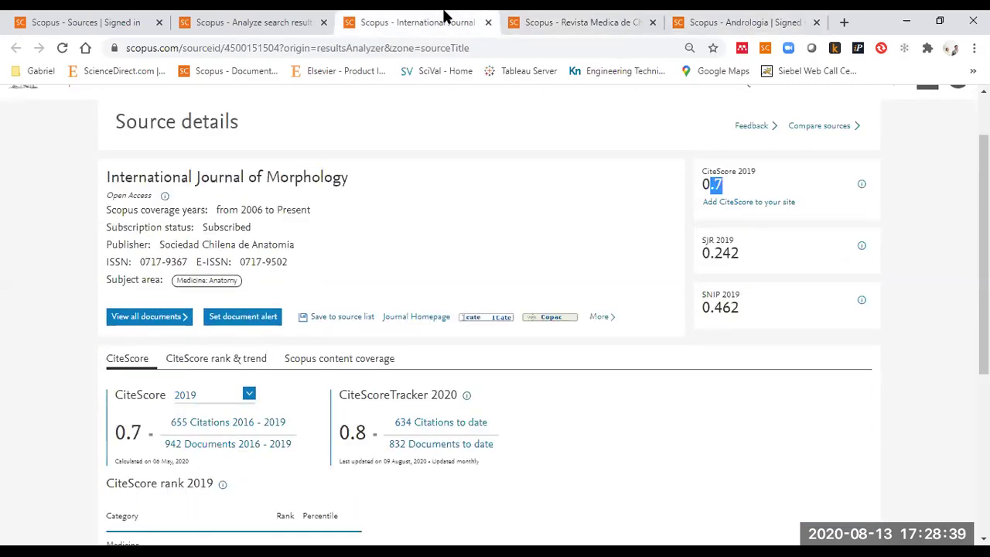
click(625, 20)
click(739, 21)
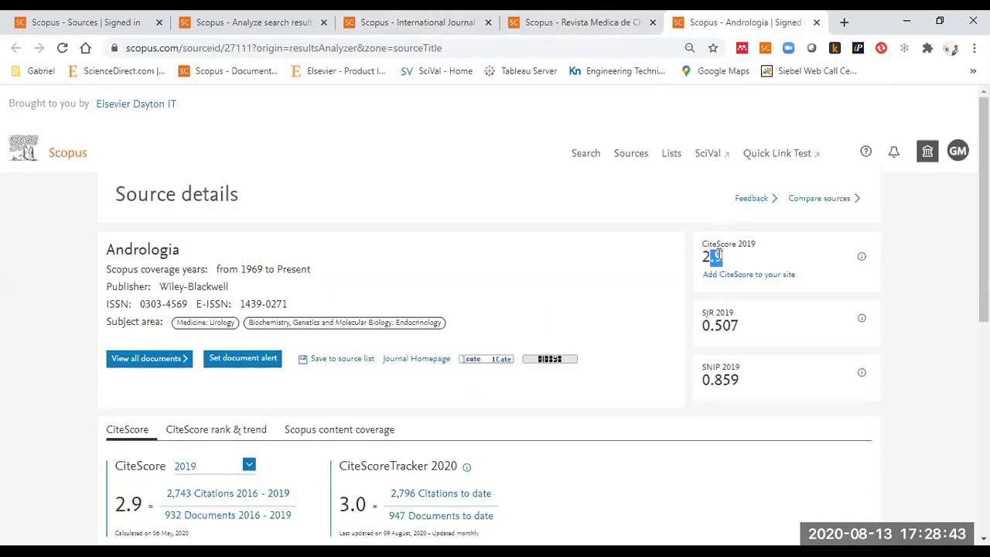
Return to International Journal of Morphology and highlight its SJR 2019 and CiteScore values and its Scopus coverage years
click(393, 14)
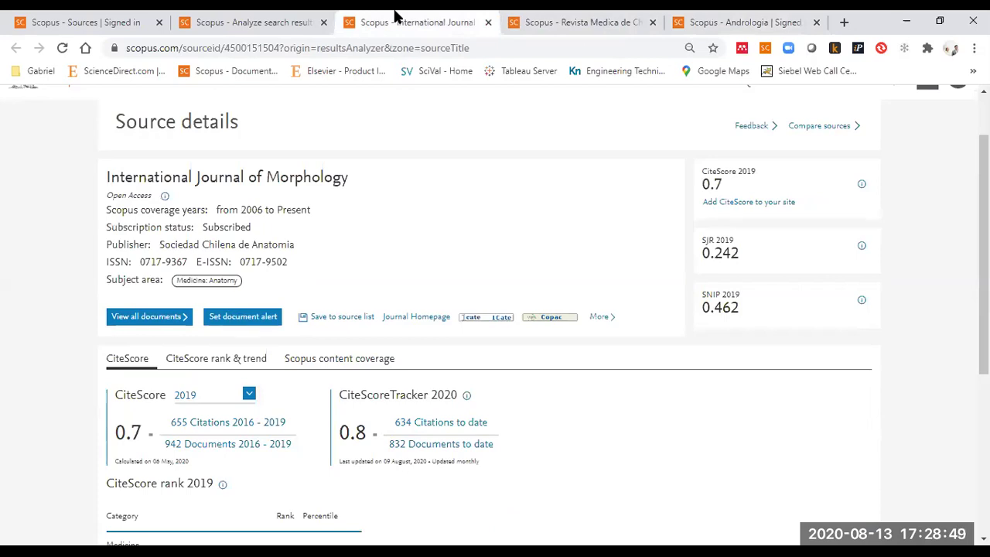
scroll(292, 378, down, 1)
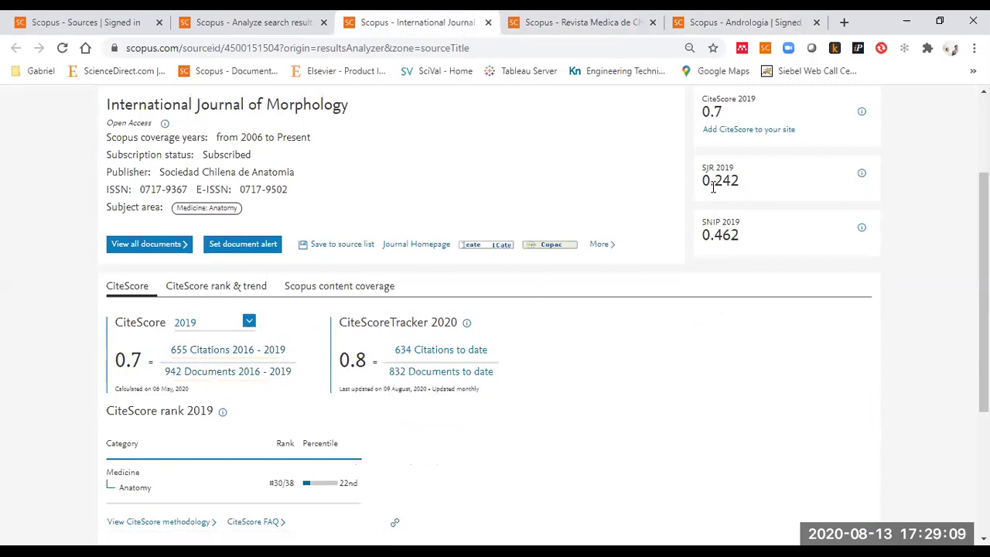
drag(695, 181, 744, 182)
click(739, 232)
double_click(122, 362)
click(243, 387)
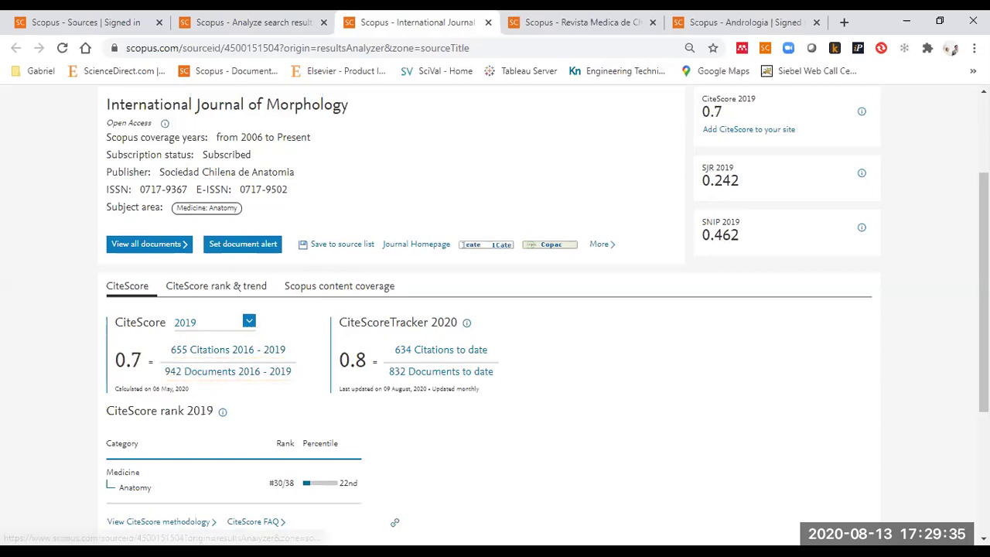
key(XF86Calculator)
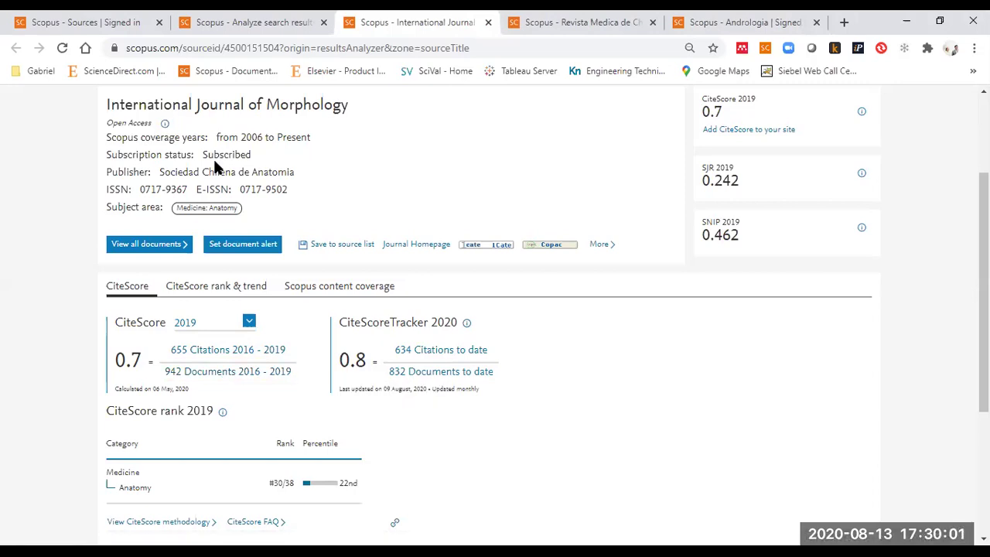
drag(240, 137, 672, 122)
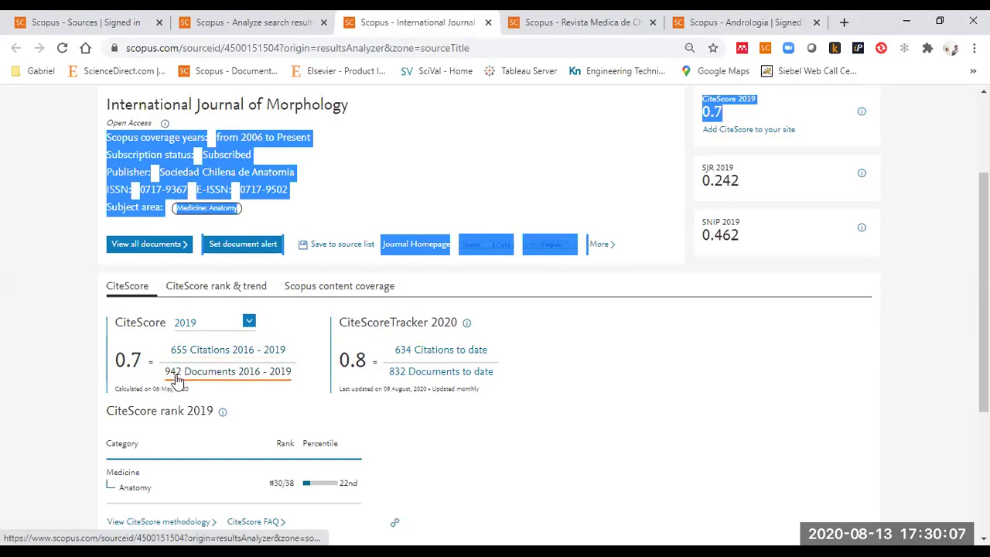
Compare the 2016-2019 document counts behind CiteScore 2019 for Revista Medica de Chile, International Journal of Morphology and Andrologia
click(522, 23)
scroll(429, 319, down, 2)
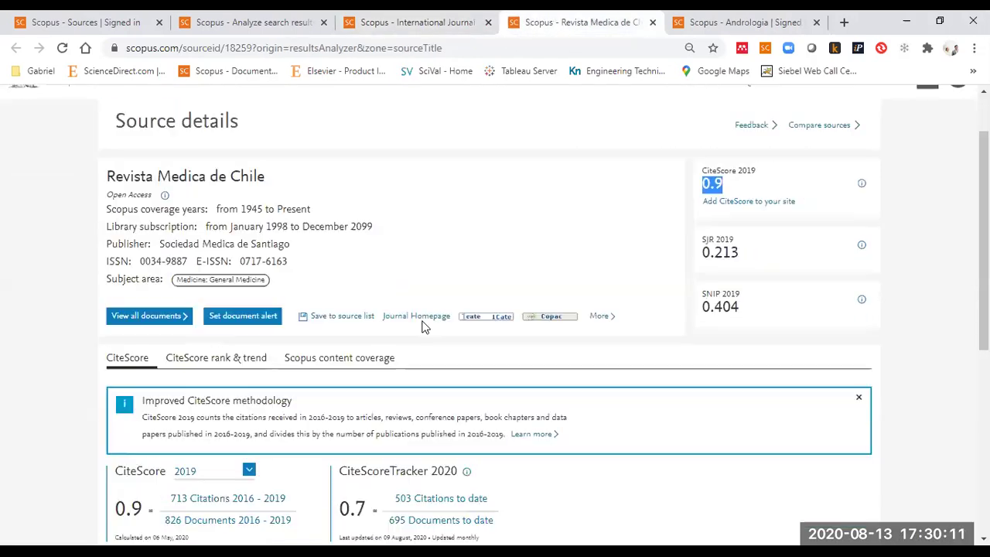
scroll(424, 326, down, 1)
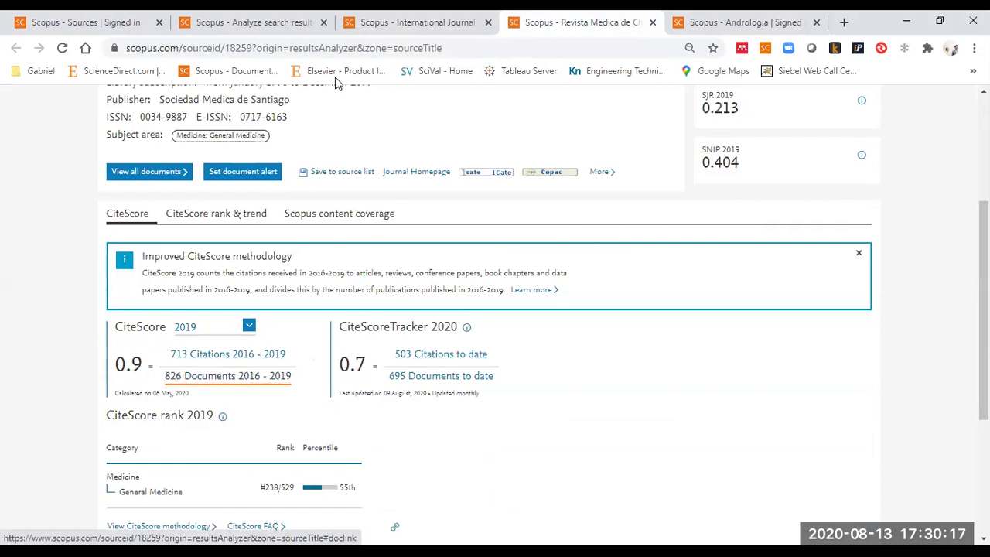
click(415, 23)
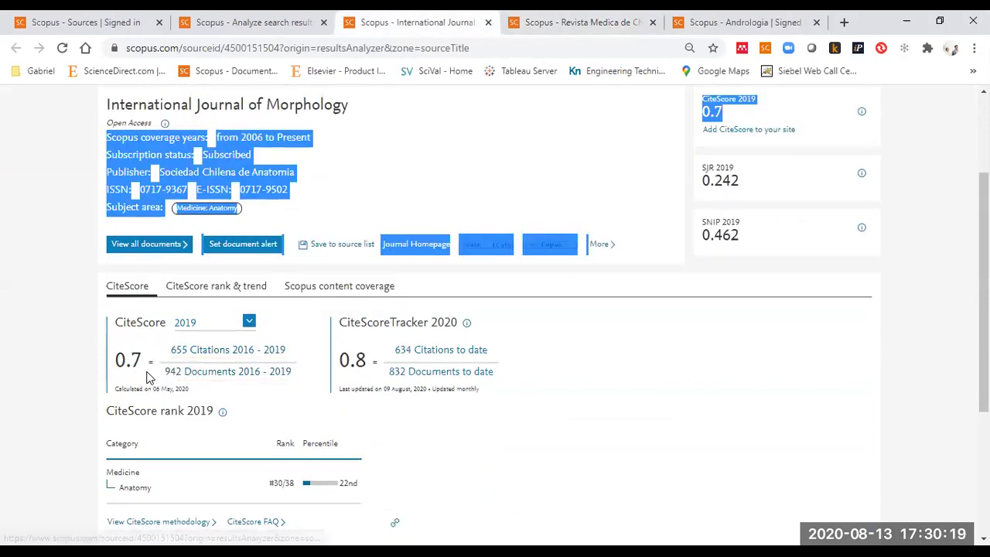
click(539, 15)
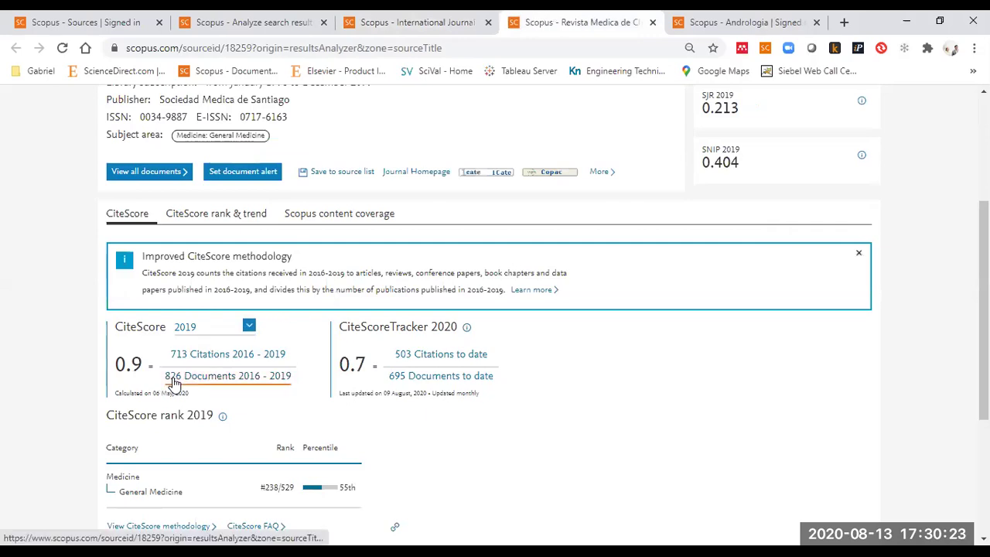
click(739, 21)
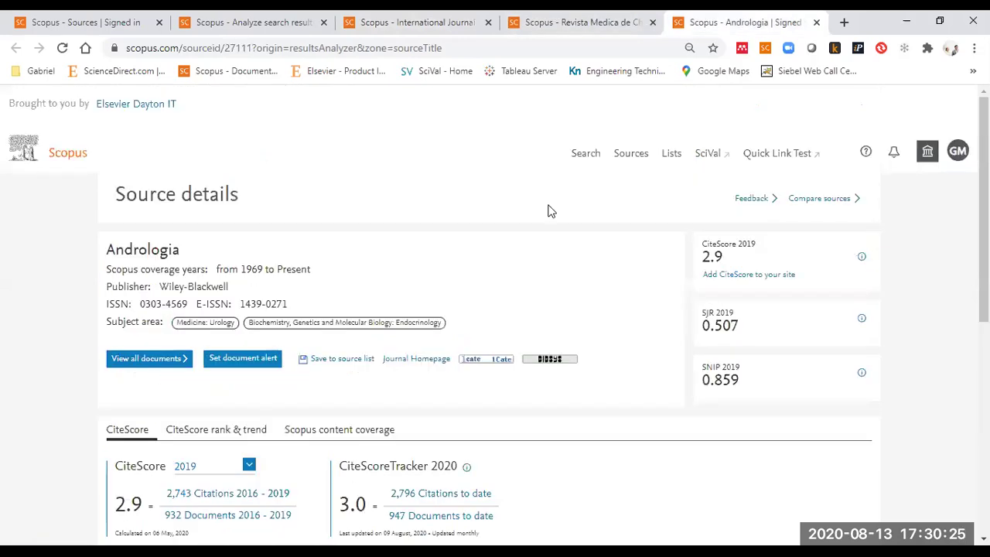
scroll(207, 392, down, 3)
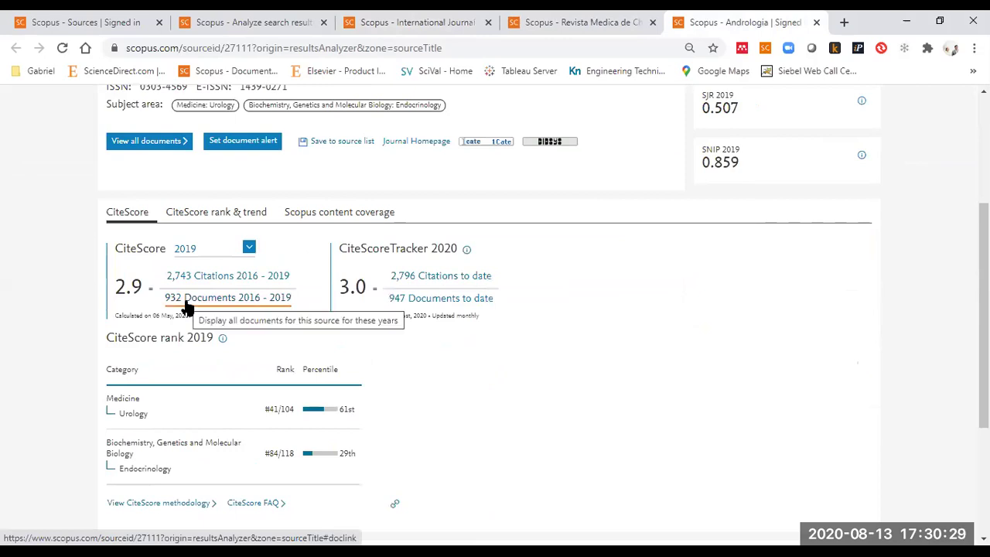
Highlight Andrologia's Scopus coverage years, review its CiteScore section and return to the Revista Medica de Chile page
scroll(186, 306, up, 2)
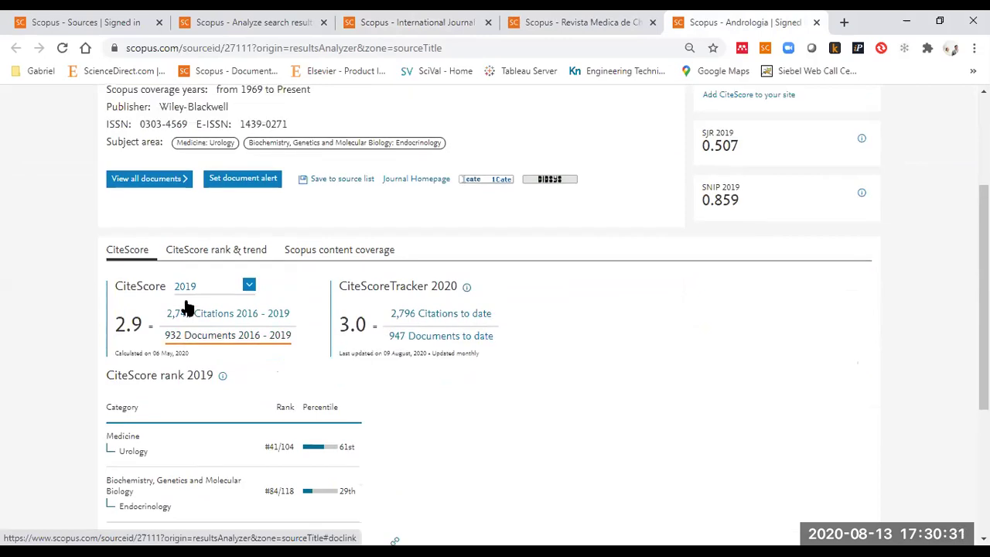
drag(241, 198, 291, 198)
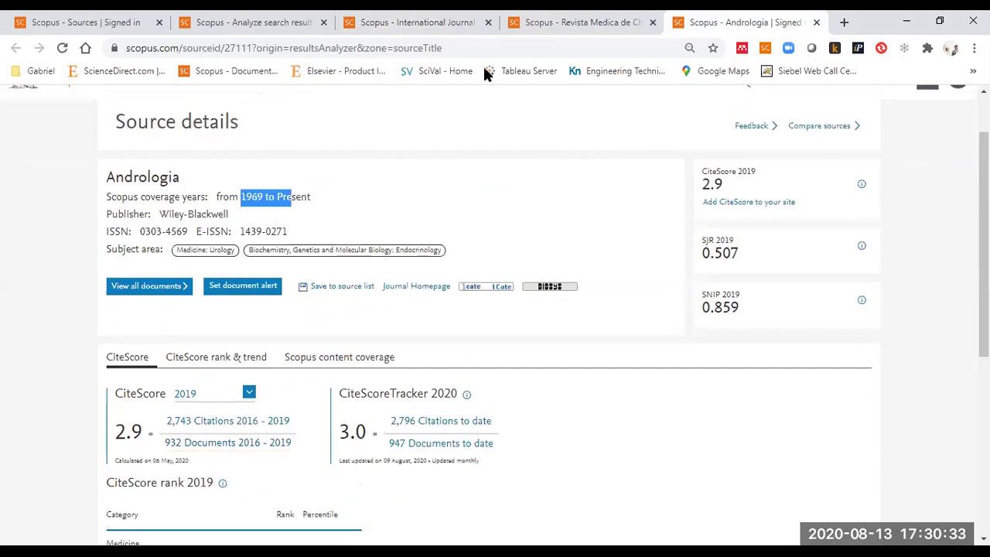
scroll(296, 317, down, 2)
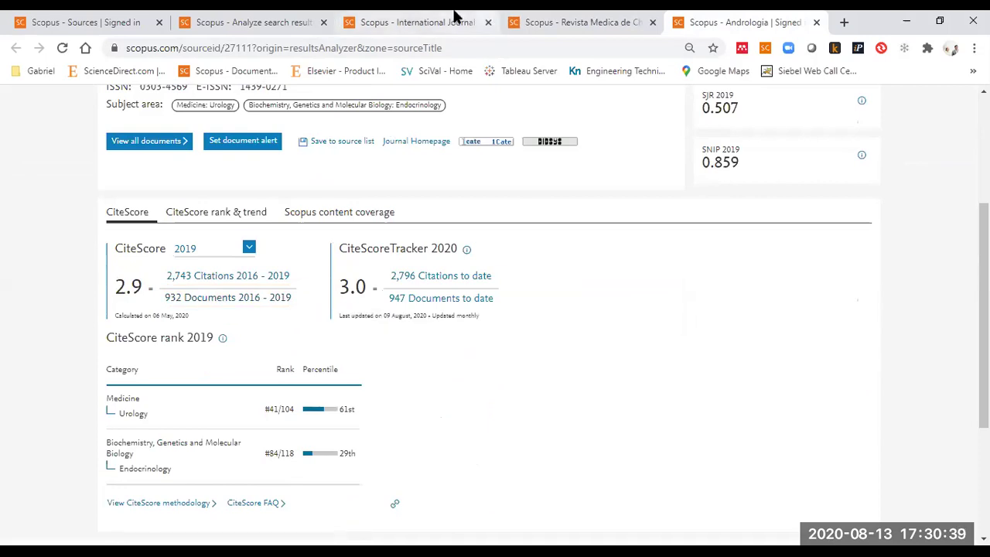
click(456, 22)
click(531, 125)
click(546, 25)
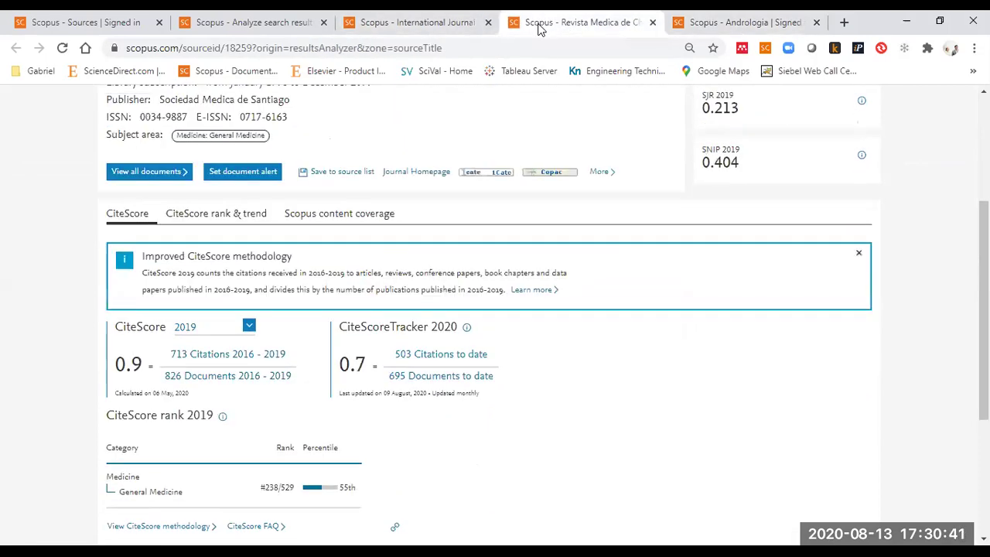
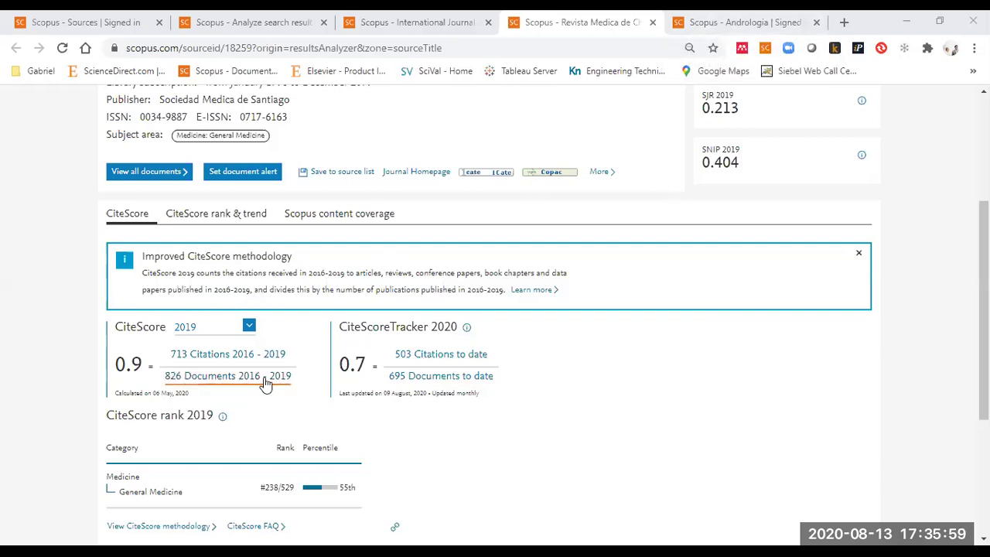
Switch back to International Journal of Morphology and highlight its Scopus coverage years
key(ctrl+shift+Tab)
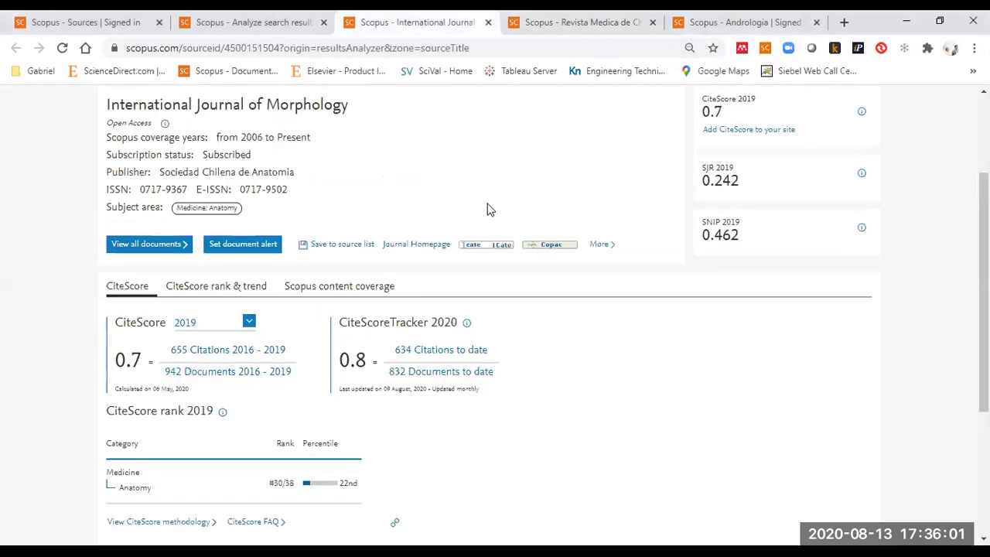
scroll(487, 208, up, 2)
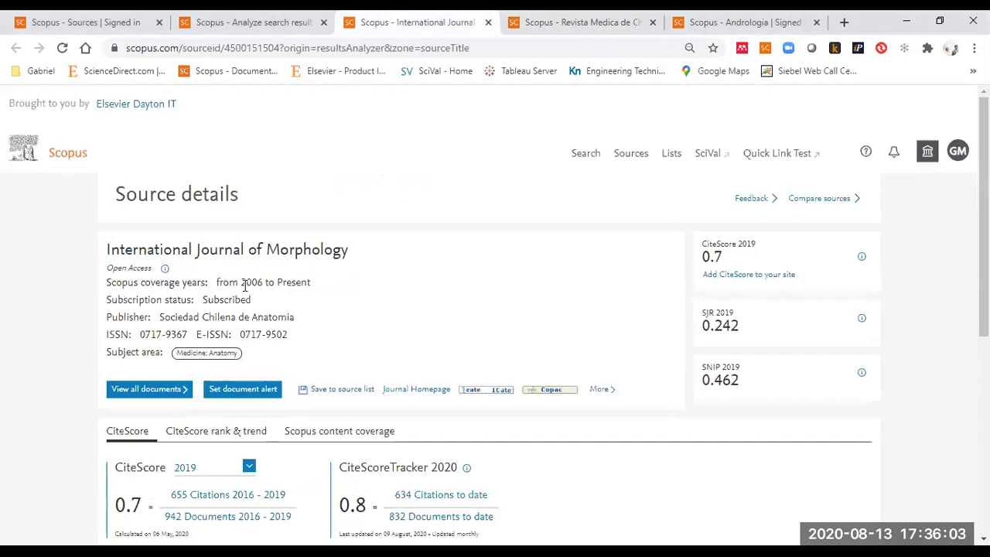
drag(244, 283, 155, 282)
scroll(433, 314, down, 1)
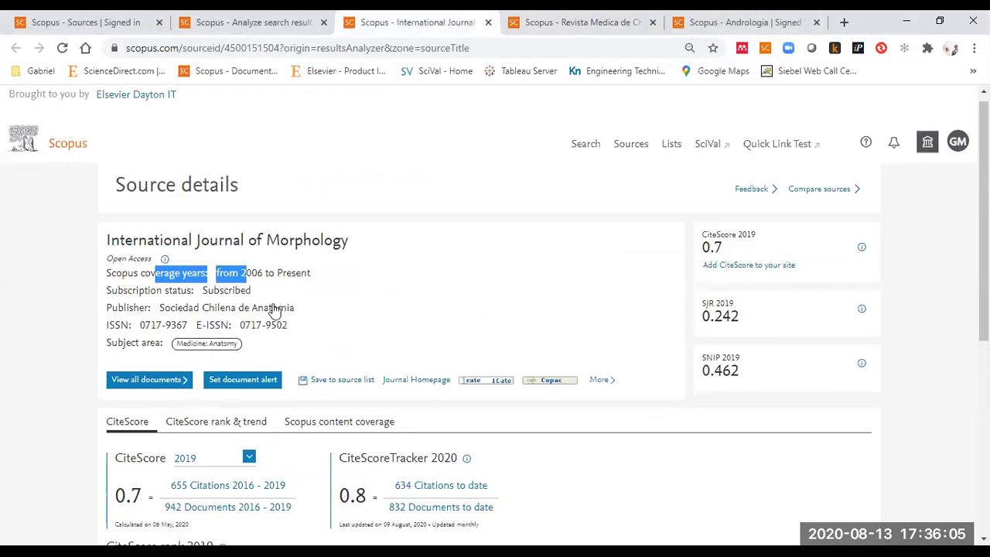
Examine International Journal of Morphology's CiteScore rank 2019, highlighting the Anatomy category and the journal title
scroll(232, 309, down, 3)
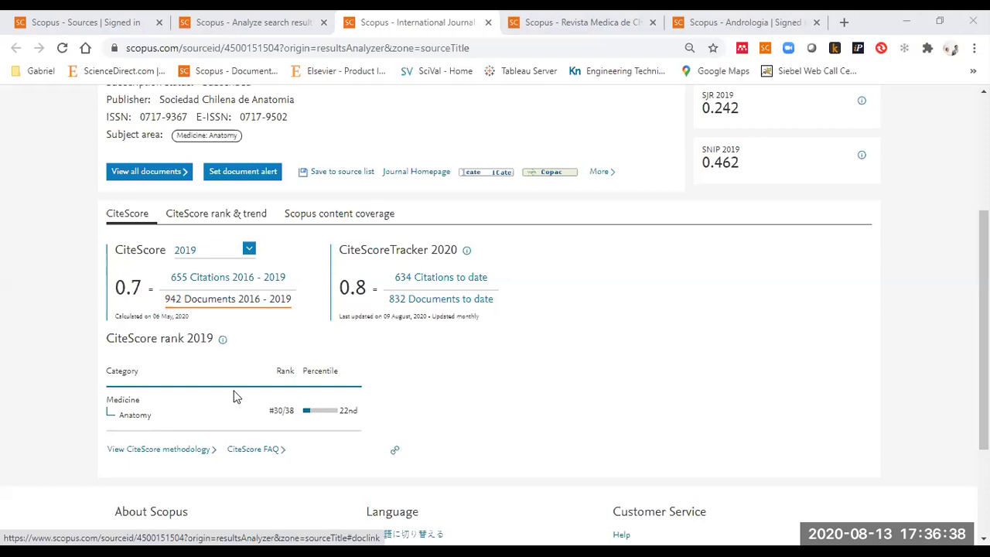
drag(331, 372, 155, 425)
double_click(136, 414)
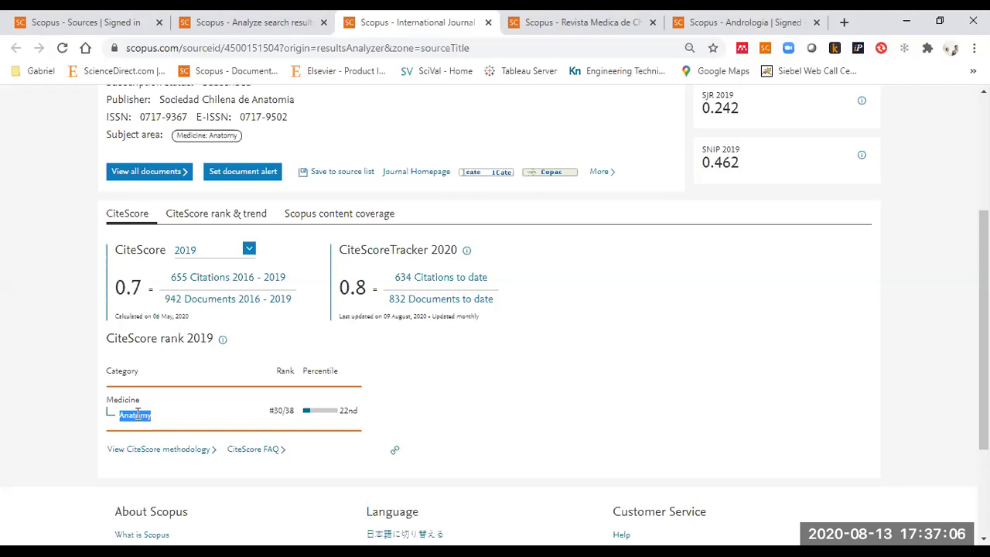
scroll(278, 373, up, 3)
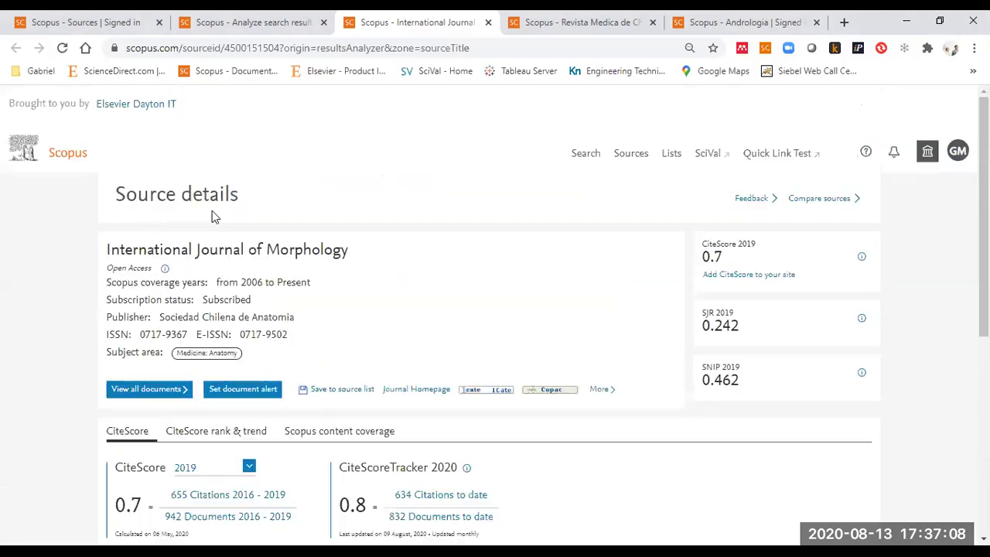
drag(172, 249, 294, 250)
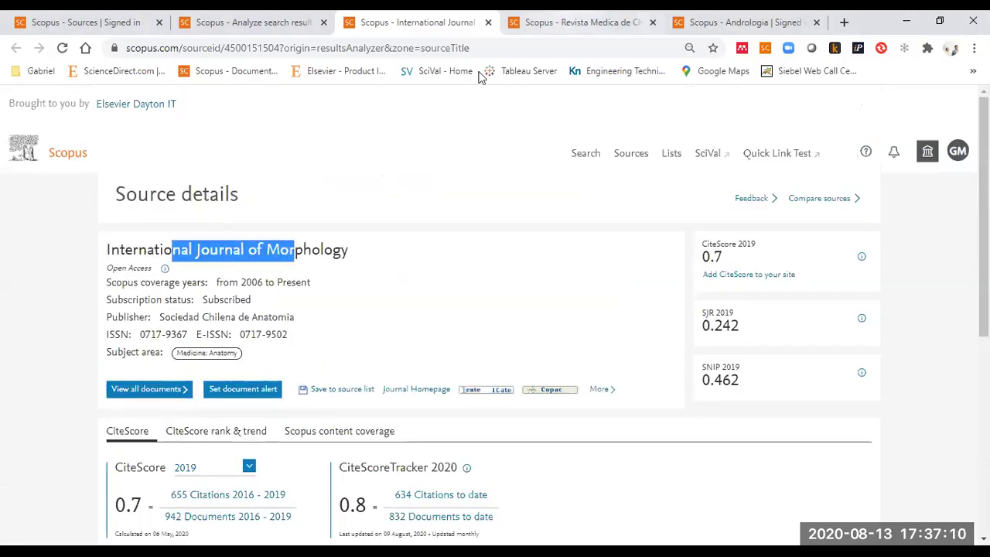
Compare the CiteScore rank 2019 subject categories of Revista Medica de Chile and Andrologia
key(ctrl+Tab)
scroll(216, 444, down, 2)
scroll(229, 380, up, 5)
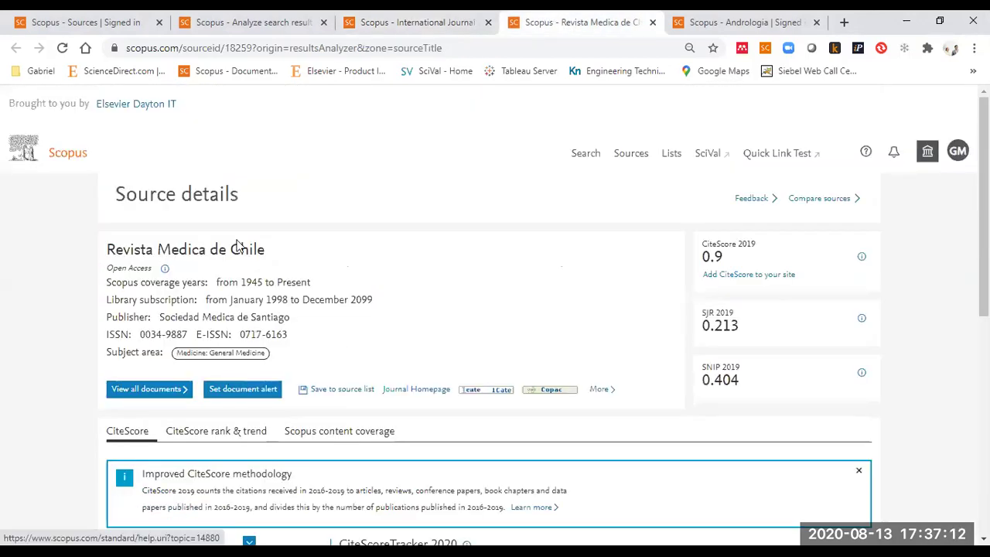
scroll(198, 323, down, 5)
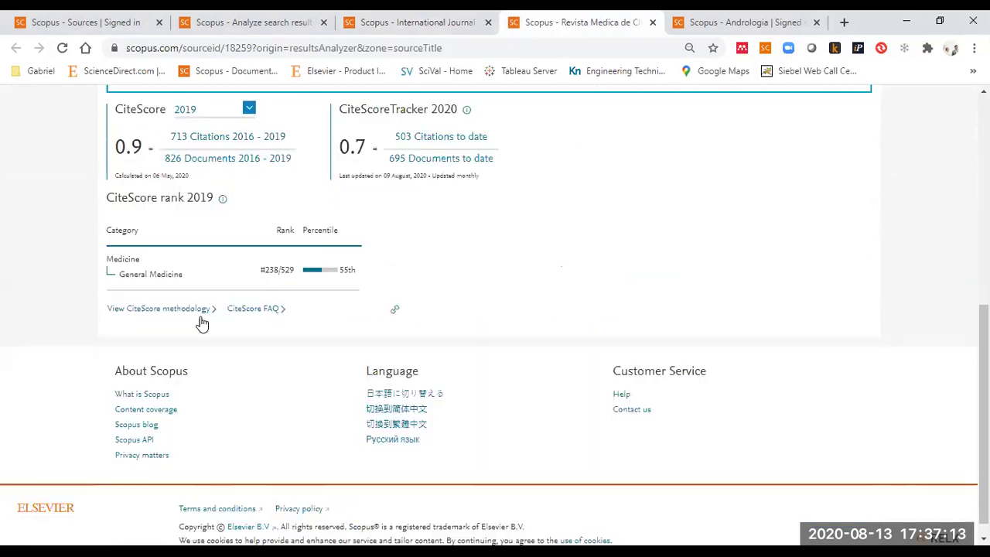
click(702, 22)
scroll(231, 419, down, 2)
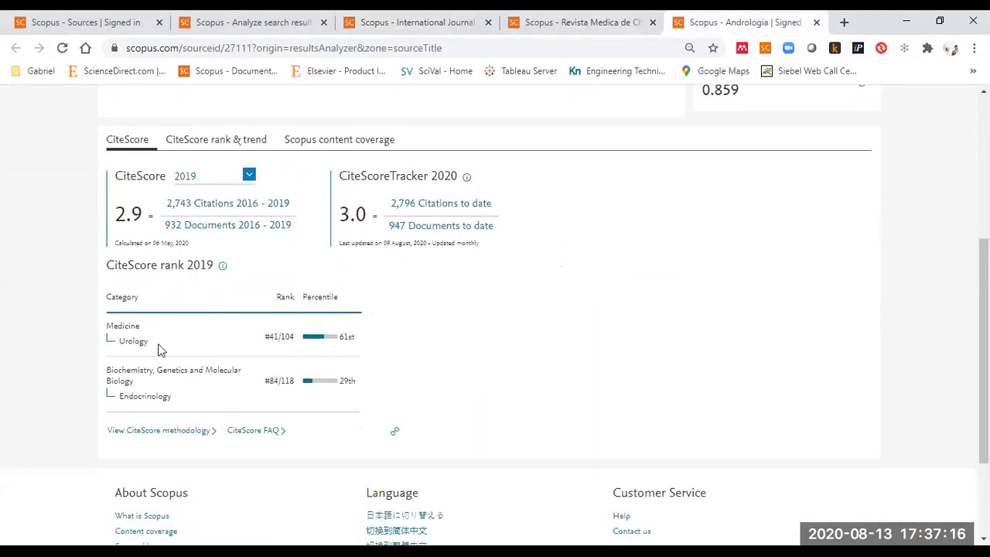
click(531, 25)
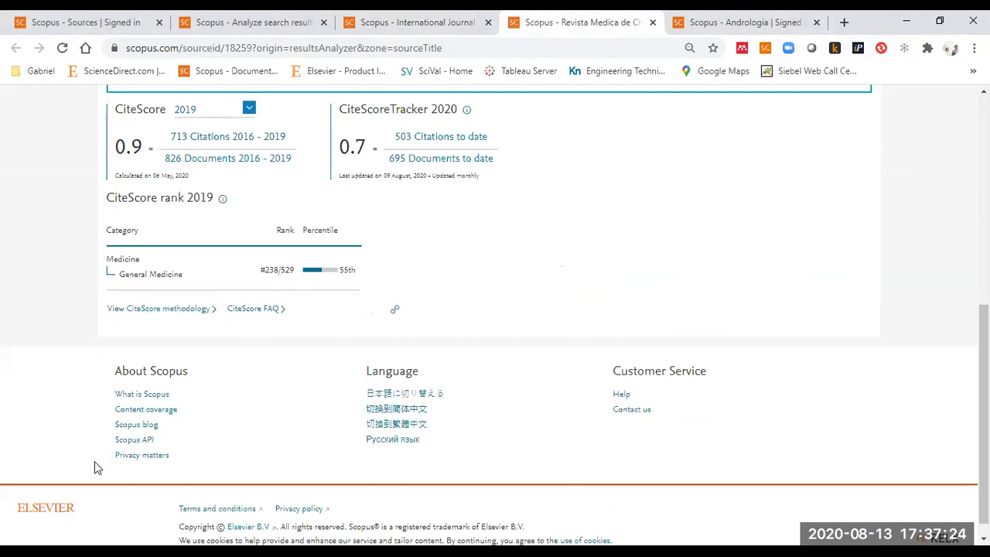
Browse the source list in the search results analysis and review the CiteScore rank categories of the three open journals again
click(293, 18)
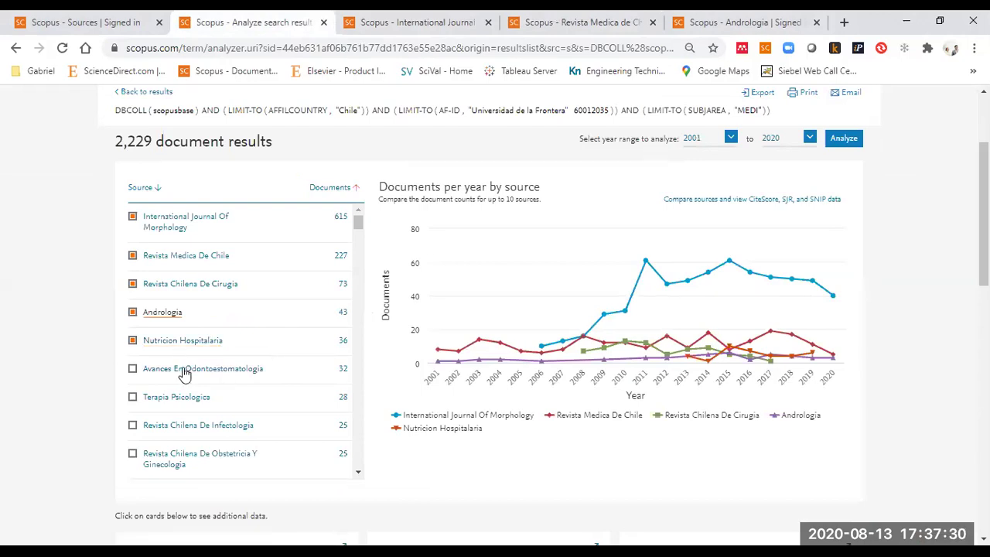
scroll(198, 348, down, 3)
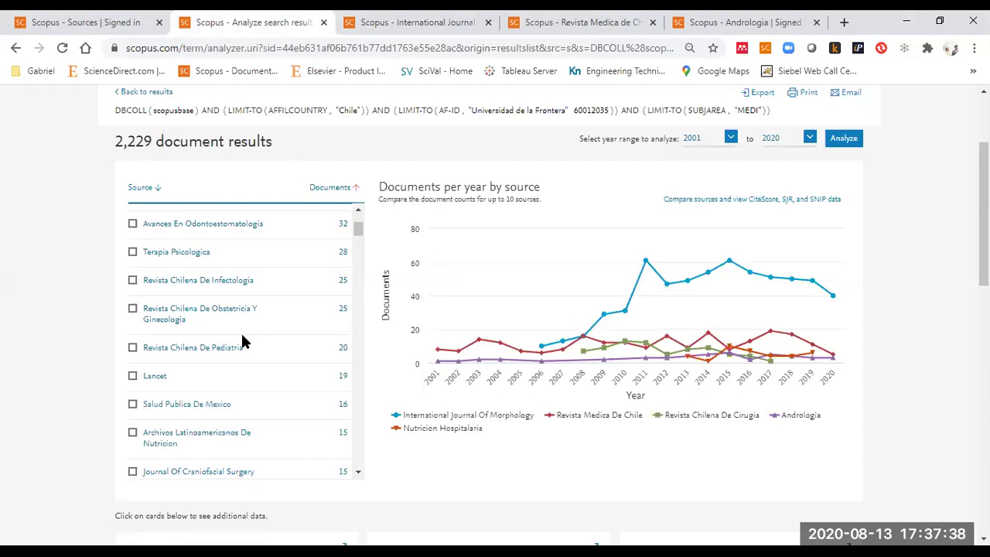
click(417, 21)
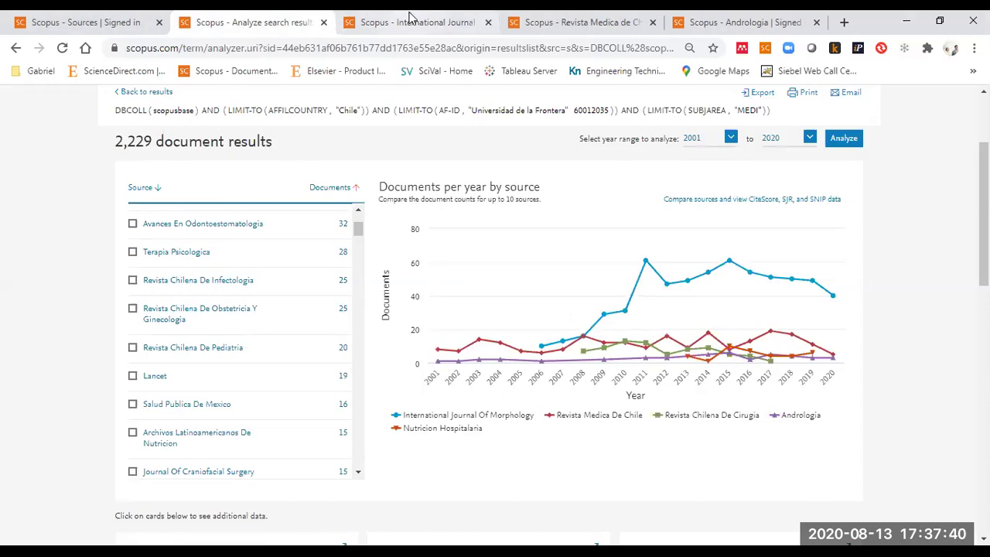
scroll(402, 369, down, 5)
scroll(402, 370, down, 1)
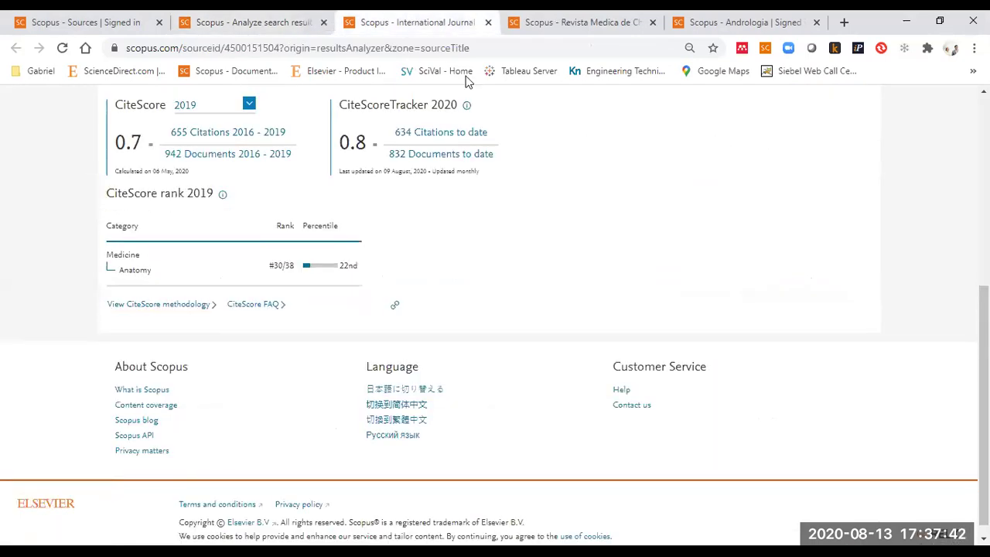
scroll(168, 294, up, 5)
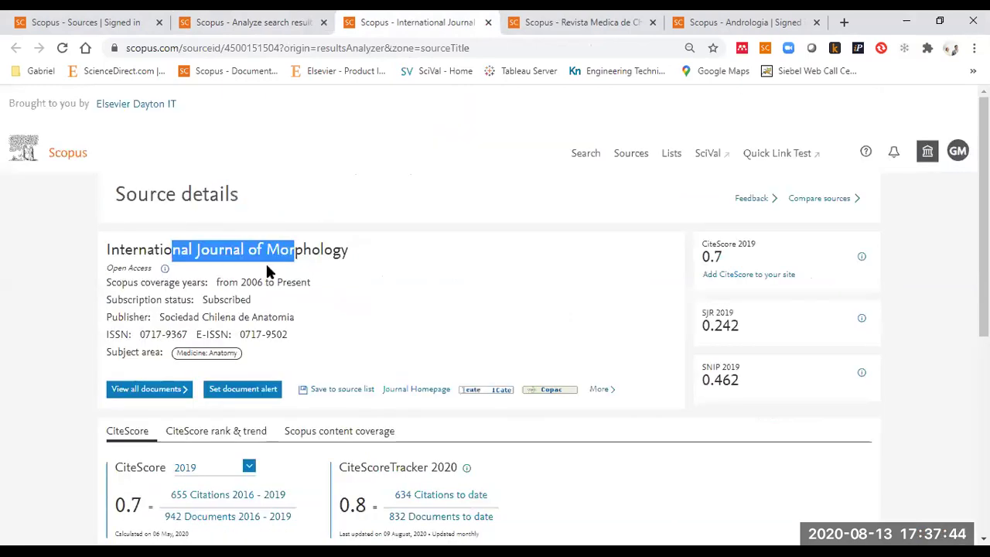
click(580, 19)
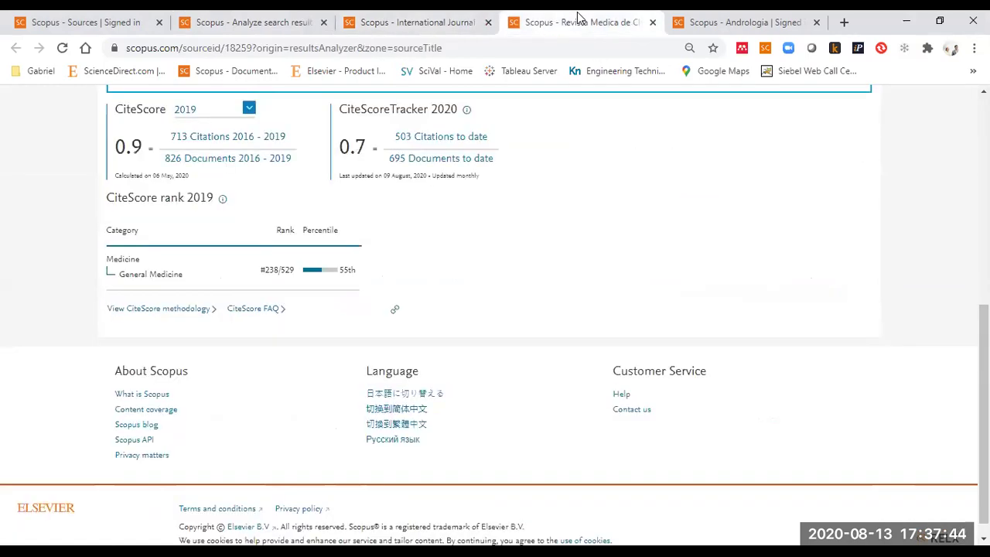
click(687, 22)
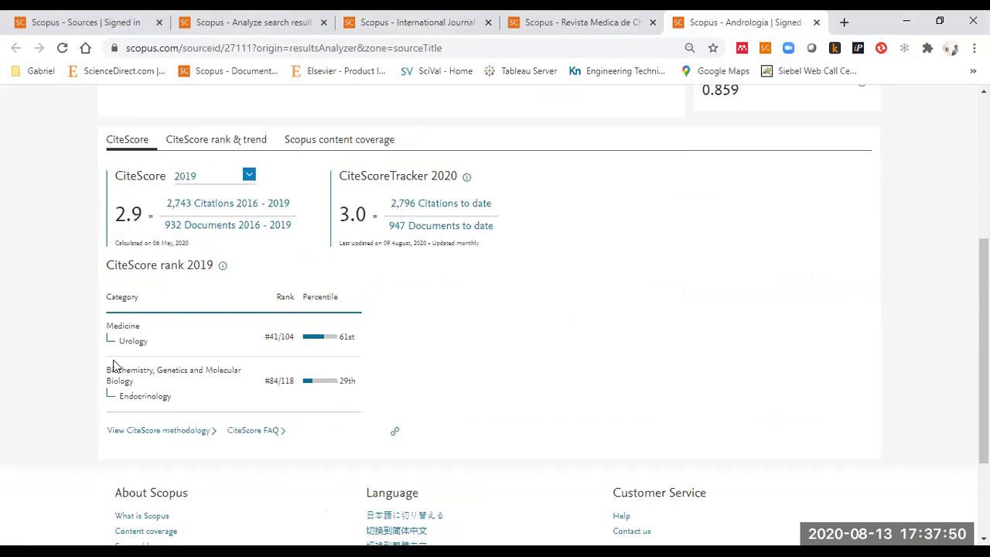
Close the International Journal of Morphology, Revista Medica de Chile and Andrologia pages
click(488, 22)
click(489, 23)
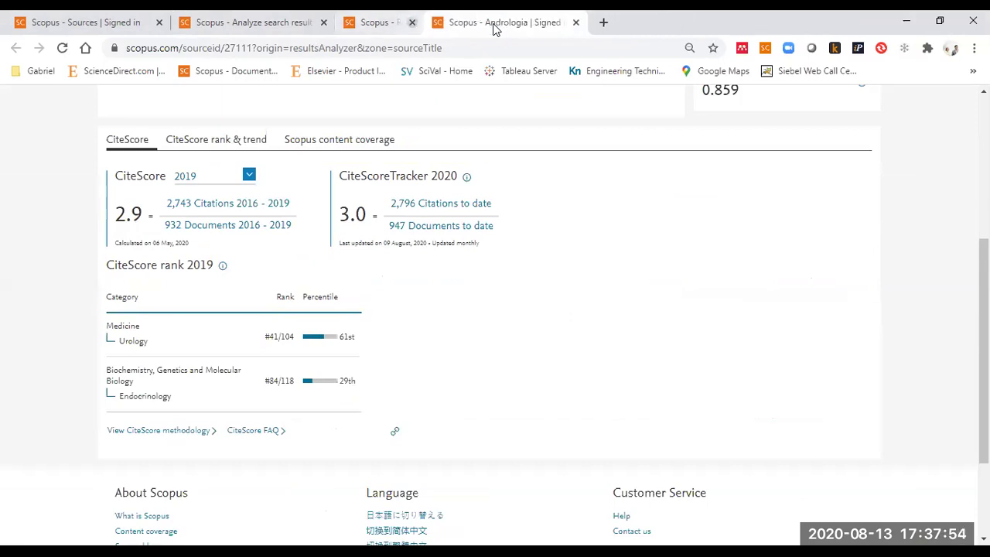
click(489, 22)
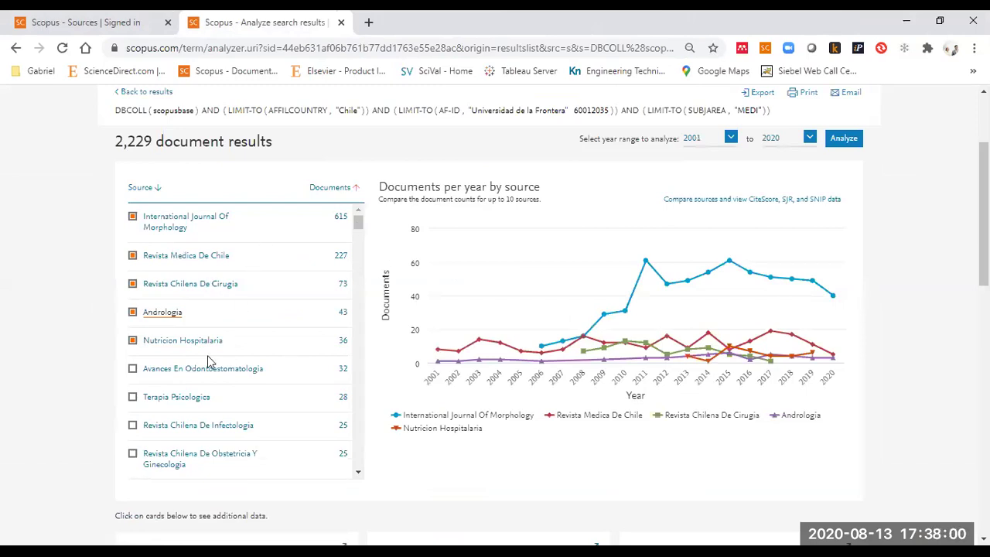
Look over the source list once more, close the search results analysis and return to the Scopus document search page
scroll(252, 282, down, 3)
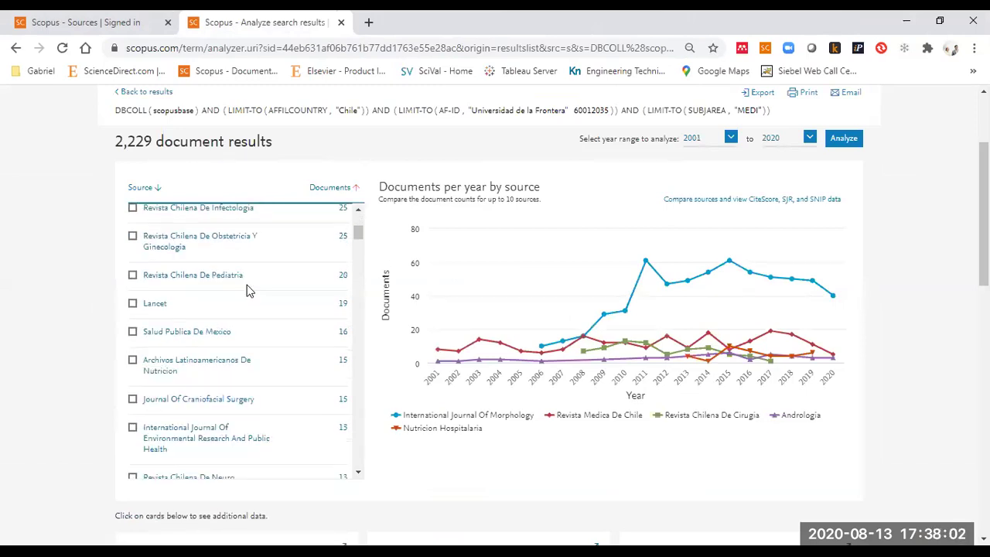
scroll(249, 290, up, 3)
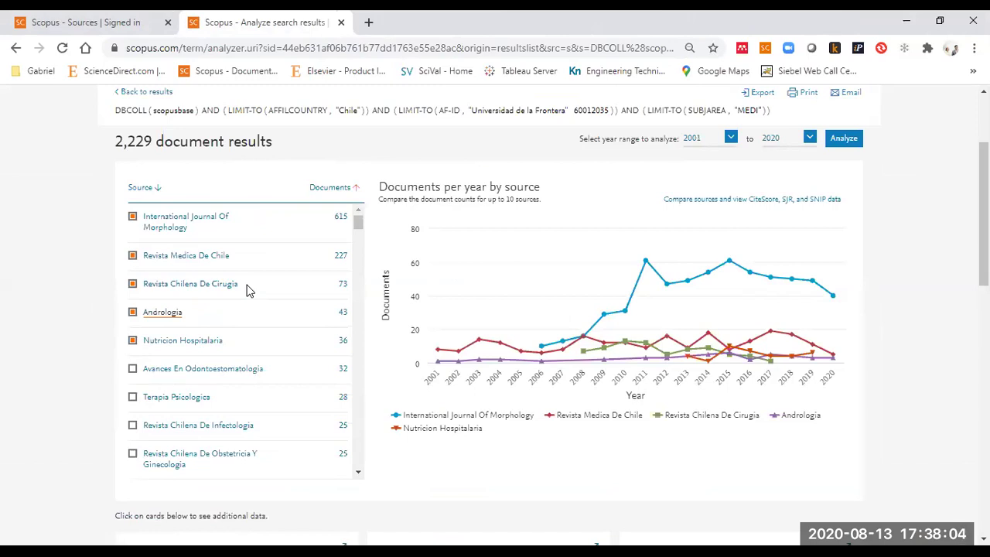
click(341, 22)
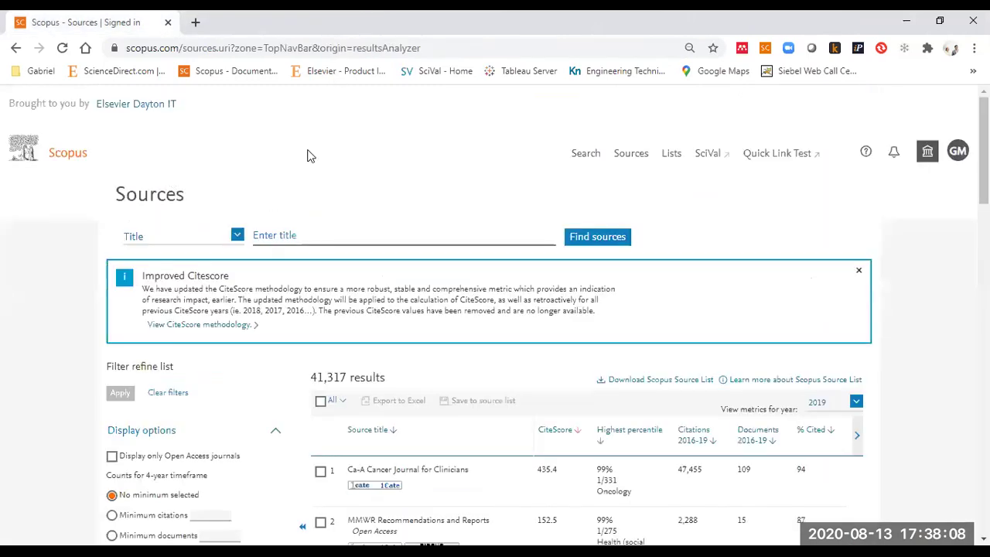
click(40, 157)
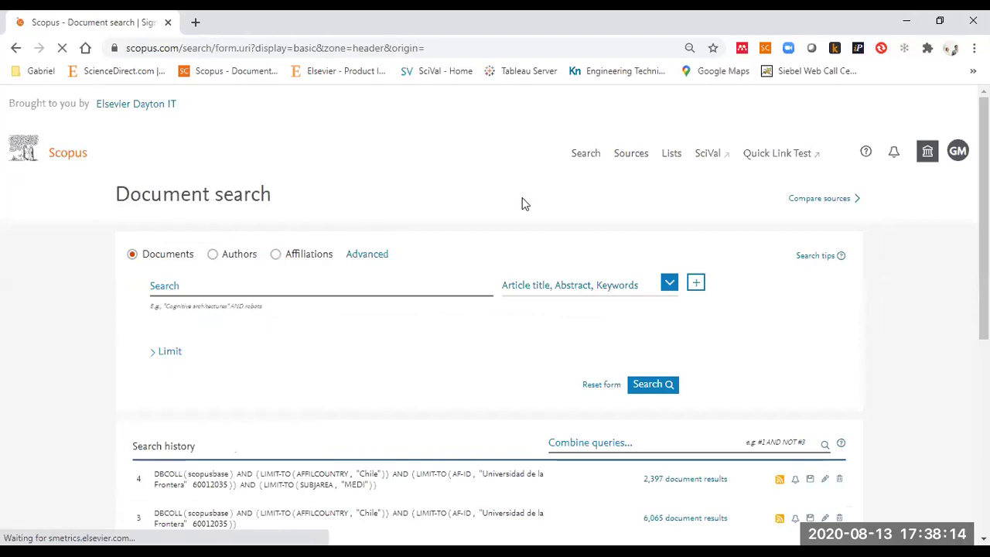
Go to the Scopus Sources list, dismiss the Improved Citescore notice and look over the listed source titles
click(627, 160)
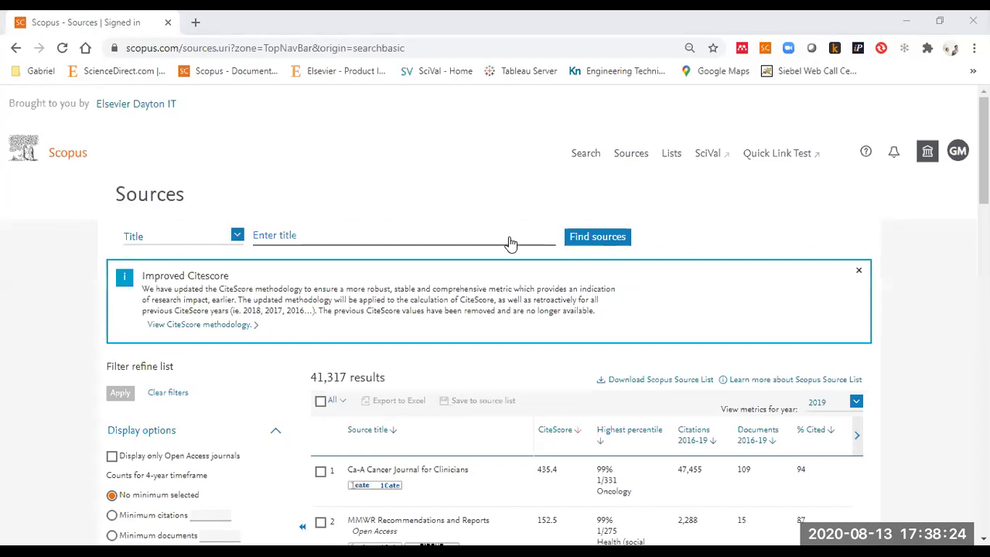
click(860, 273)
drag(364, 283, 310, 283)
click(344, 284)
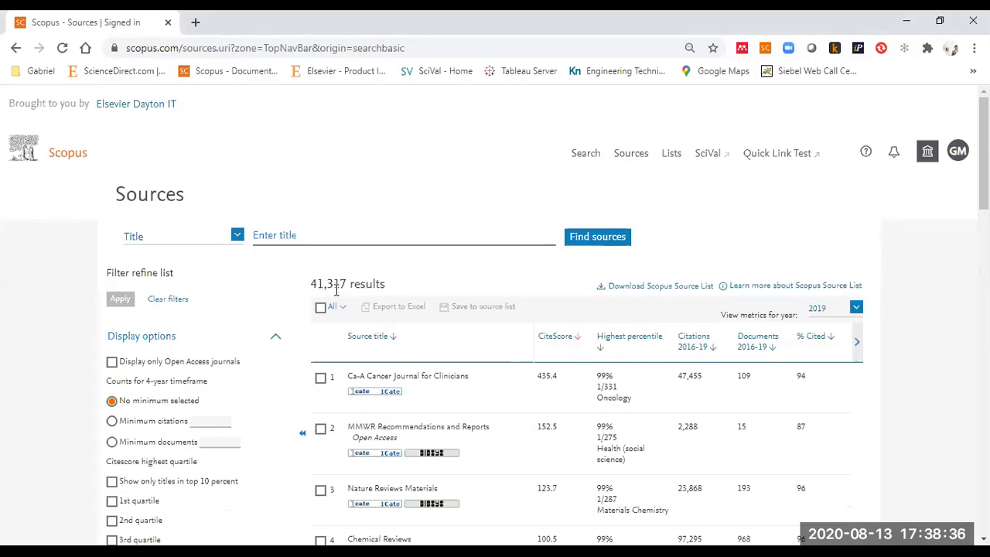
scroll(232, 360, down, 2)
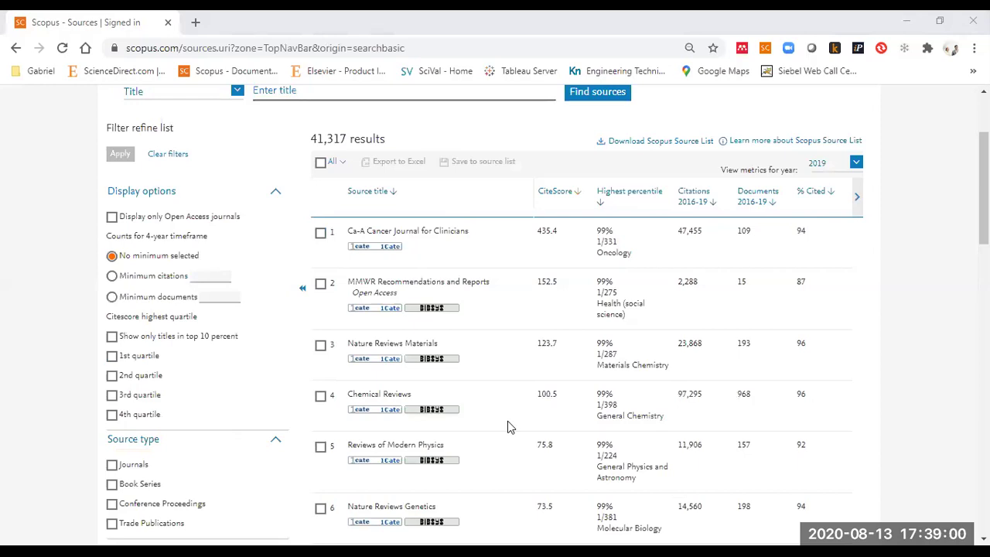
scroll(515, 394, up, 2)
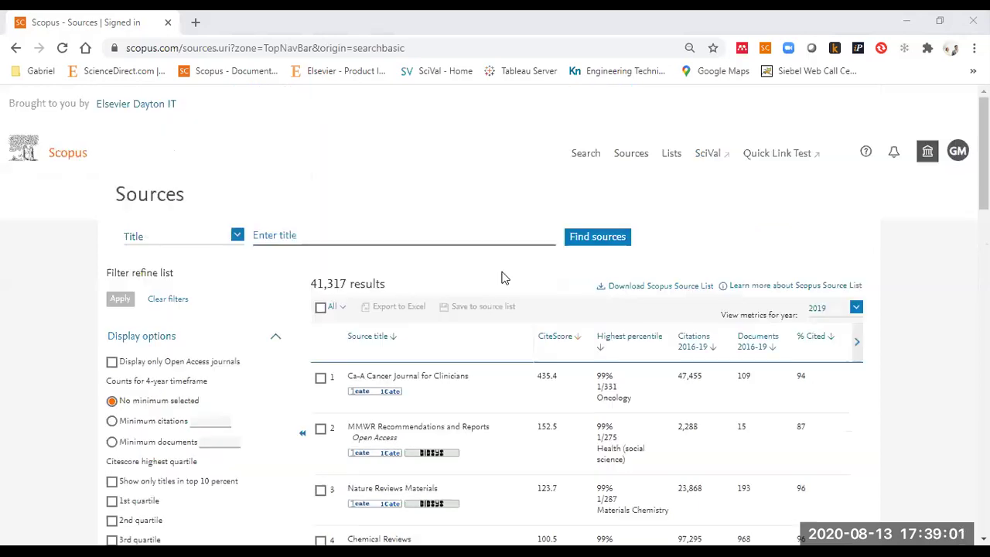
Filter the sources by subject area, searching for "mark" and applying Marketing under Business, Management and Accounting
click(165, 244)
click(163, 253)
click(295, 239)
click(301, 240)
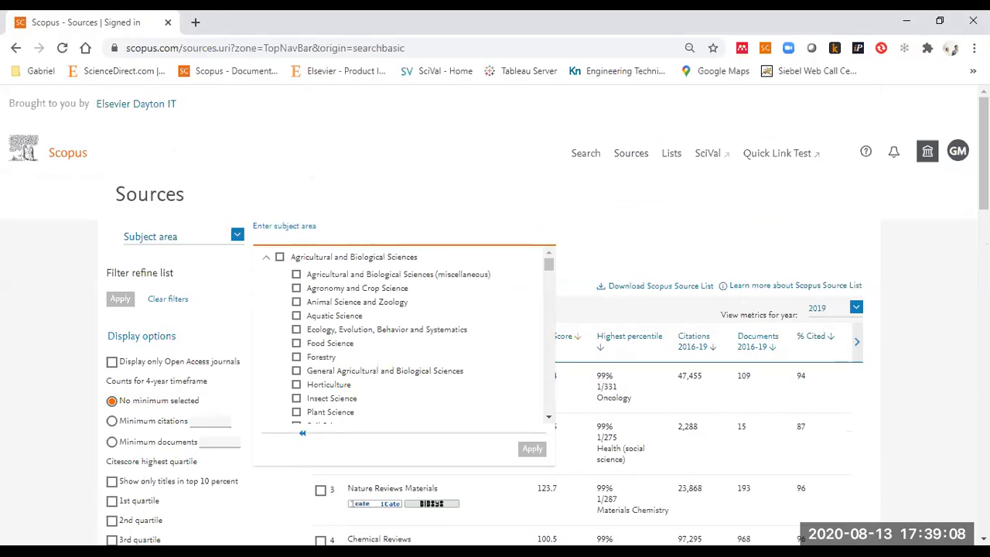
click(375, 240)
text(mark)
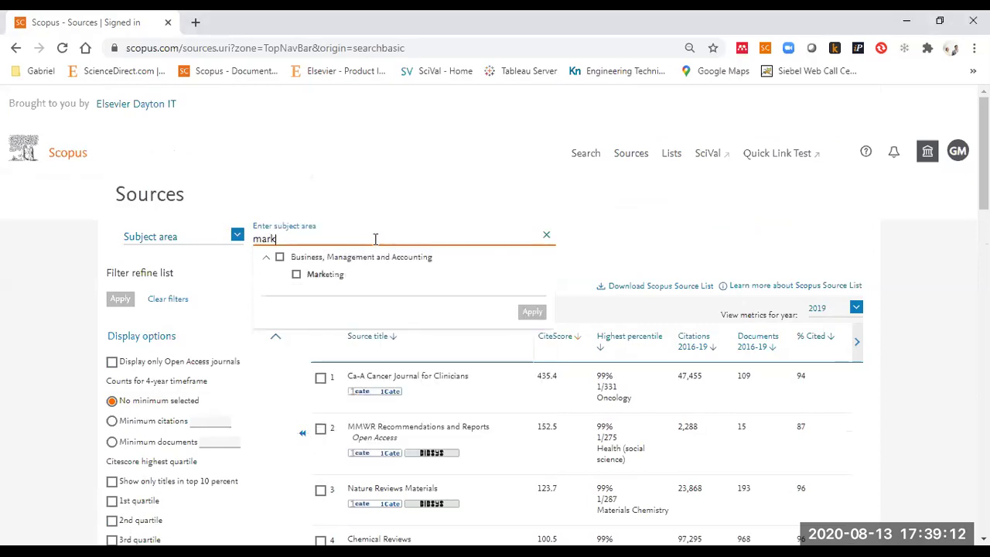
click(298, 275)
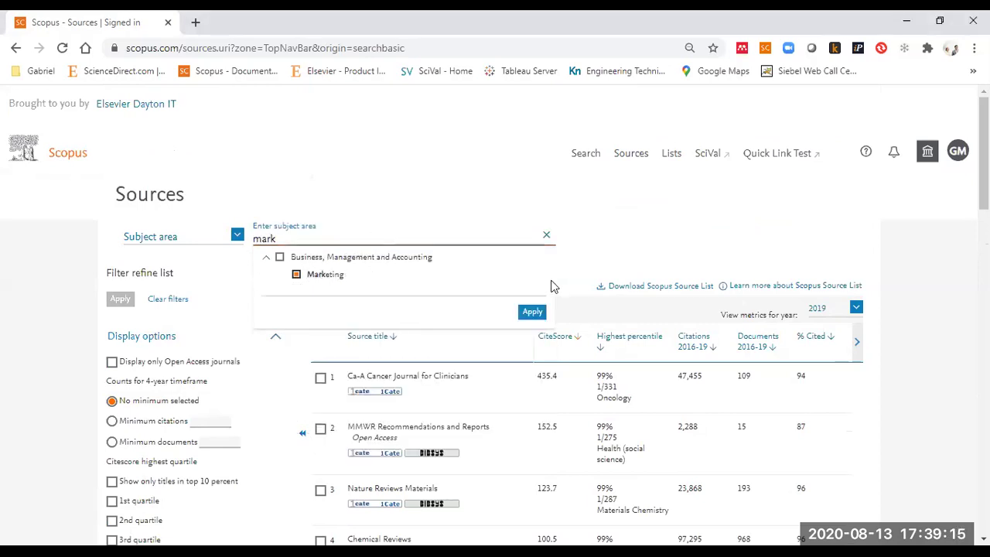
click(537, 317)
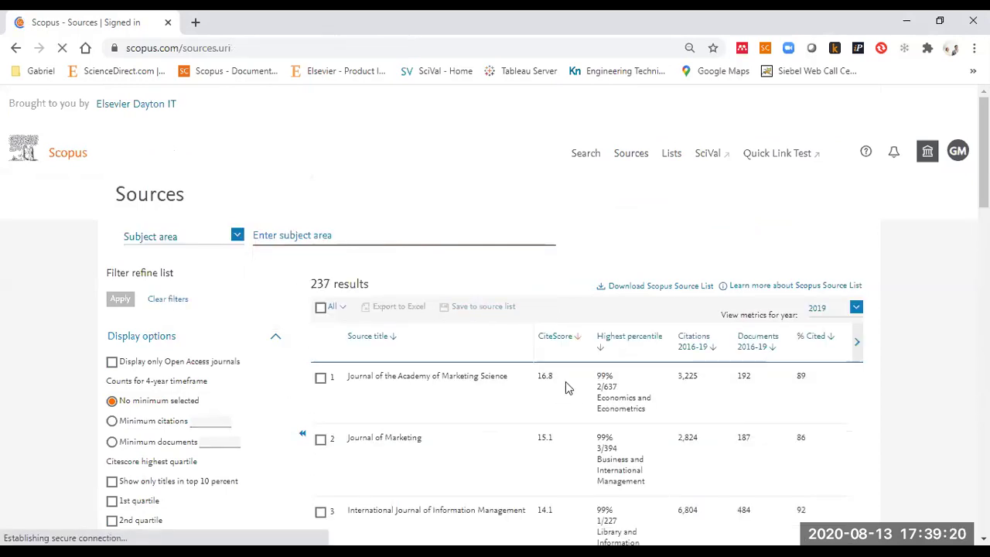
Open the Journal of Marketing source details in a separate tab and bring that page into view
scroll(565, 381, down, 3)
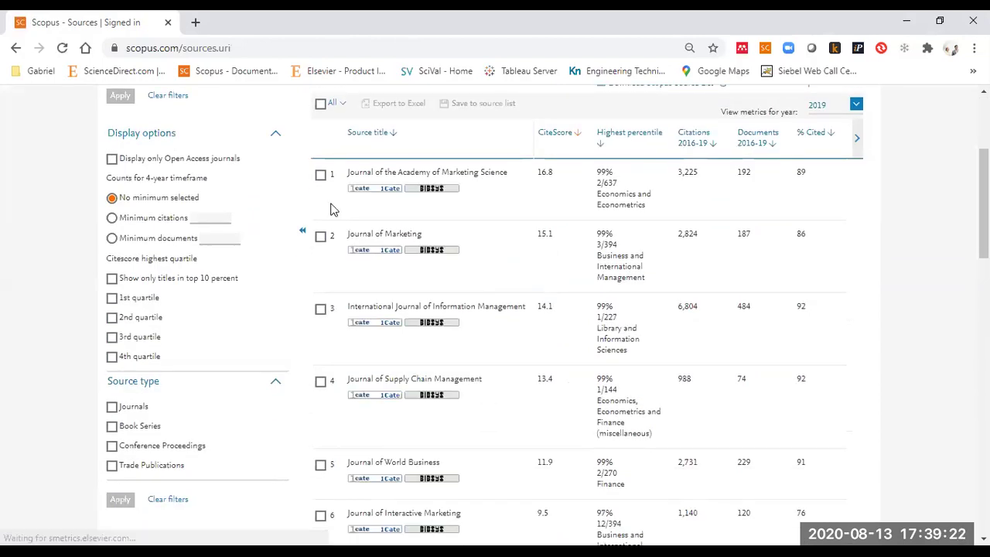
right_click(391, 235)
click(394, 245)
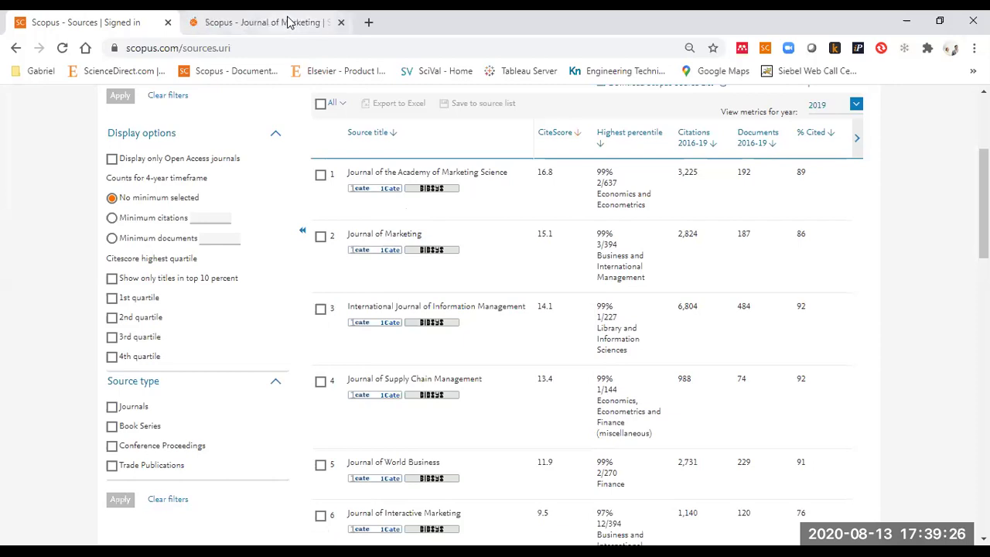
click(288, 22)
key(ctrl+shift+Tab)
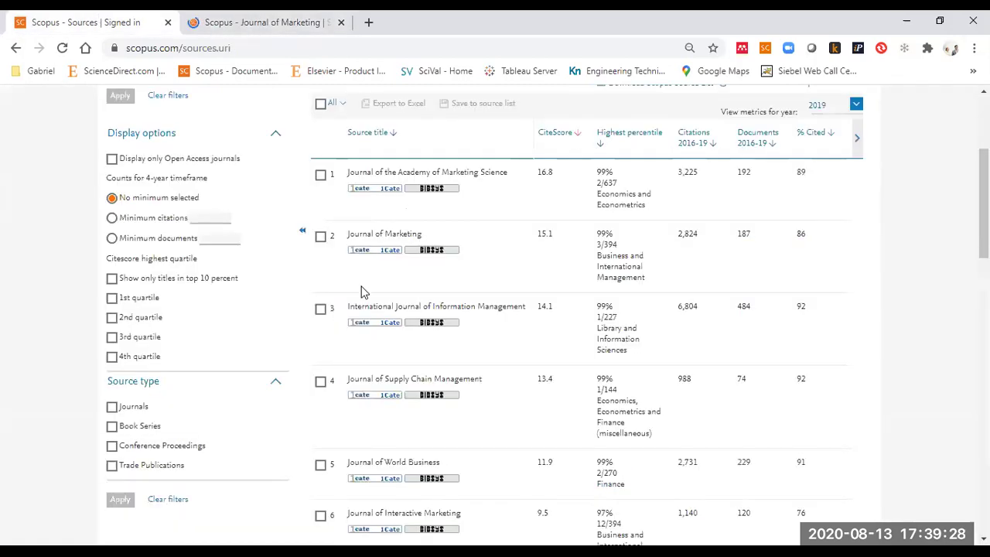
click(321, 24)
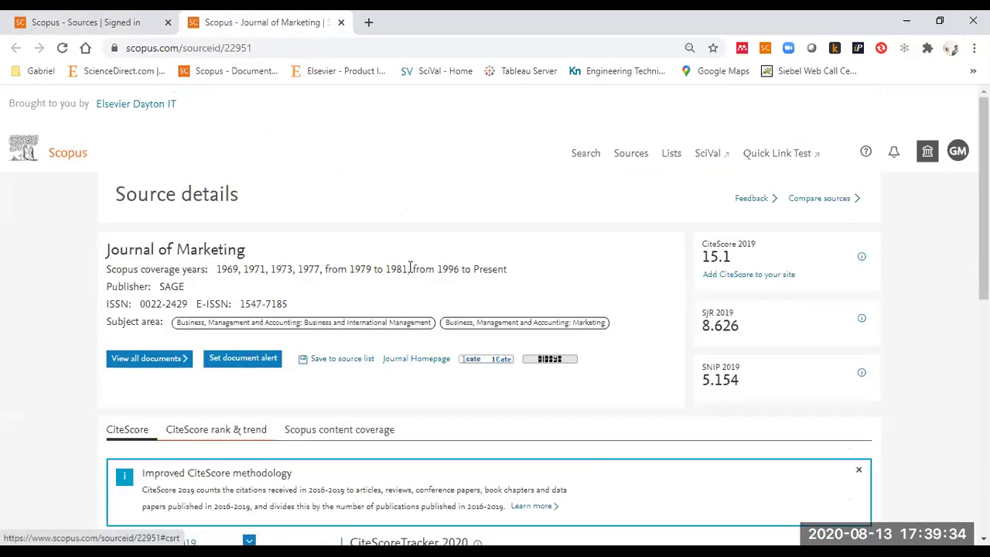
Examine the Scopus coverage years of Journal of Marketing, including the most recent continuous period, and close its page
drag(409, 269, 207, 269)
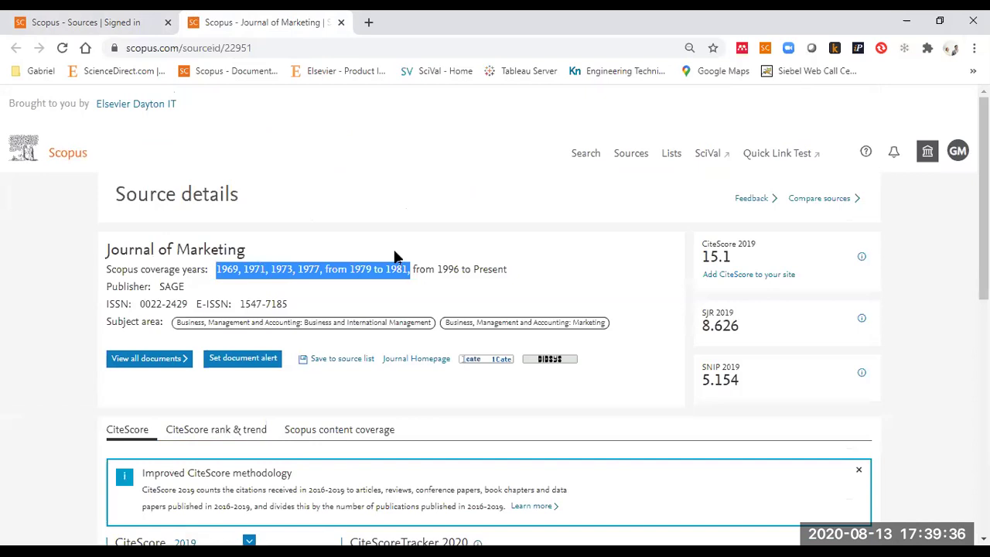
drag(448, 269, 532, 272)
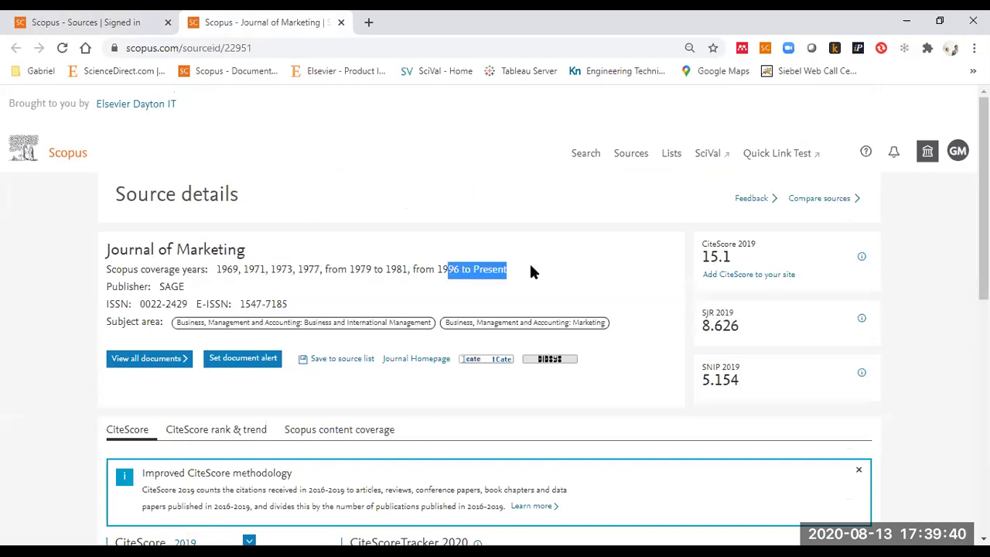
click(531, 271)
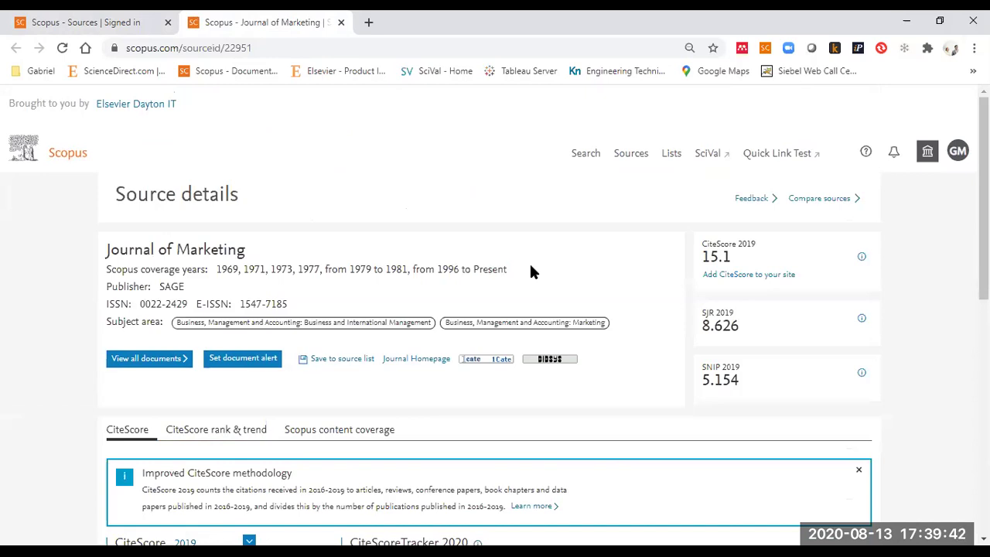
drag(454, 269, 509, 273)
click(509, 277)
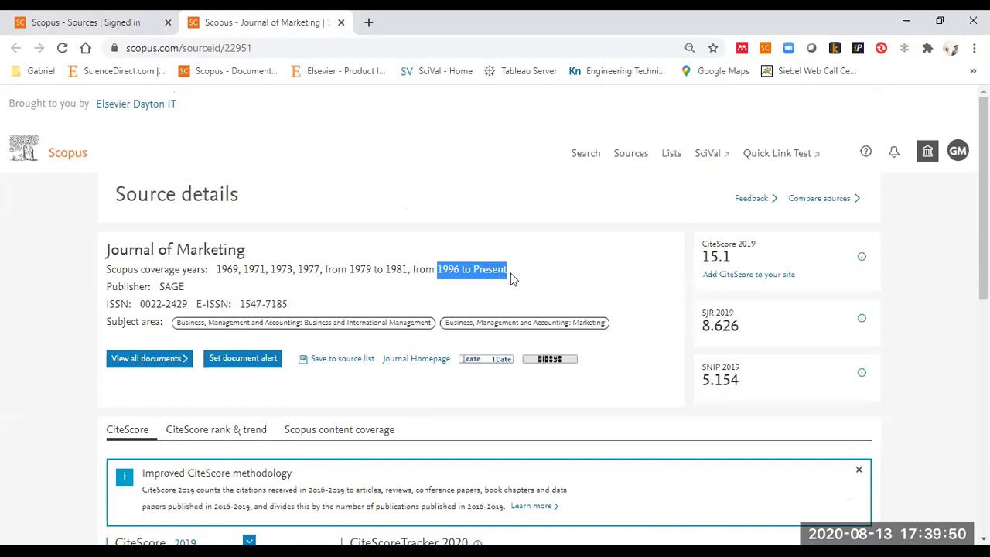
click(510, 278)
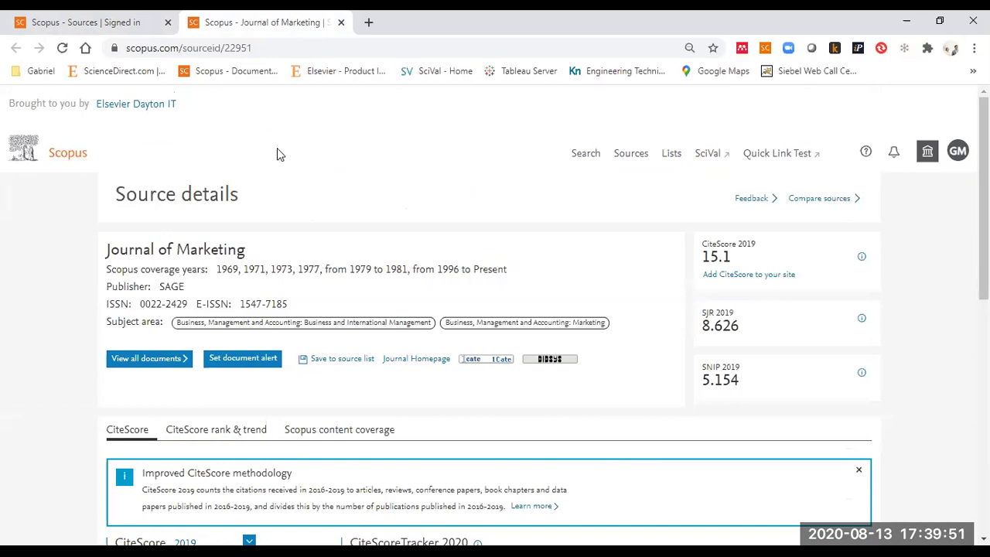
click(338, 22)
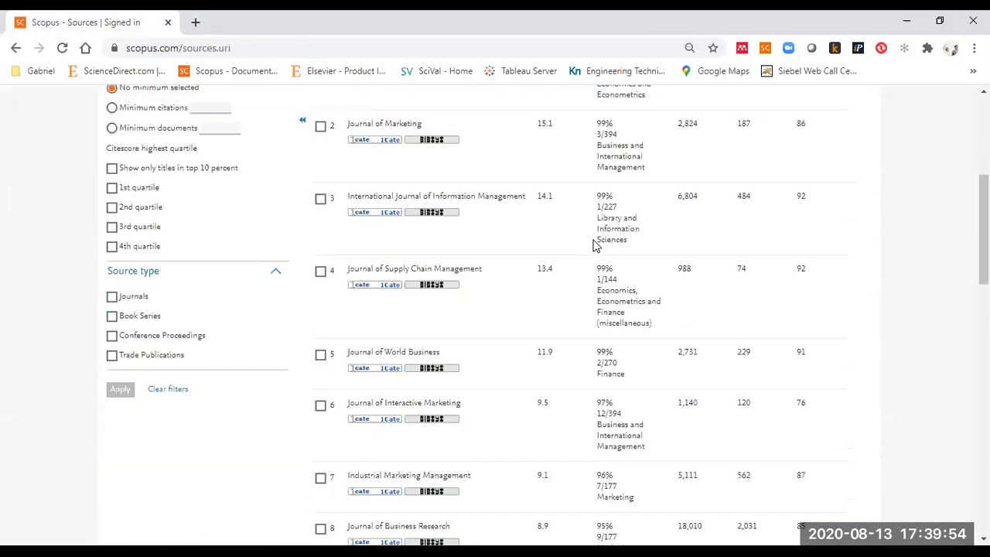
Open Public Administration Review, Journal of Innovation and Knowledge and Journal of International Marketing in separate tabs from the Marketing source list
scroll(595, 244, down, 13)
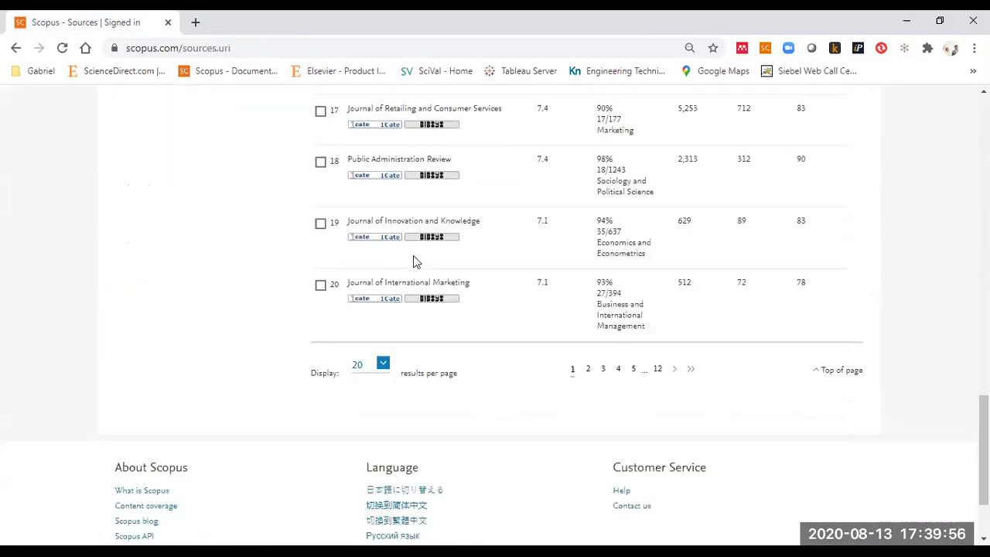
scroll(413, 261, up, 1)
right_click(442, 189)
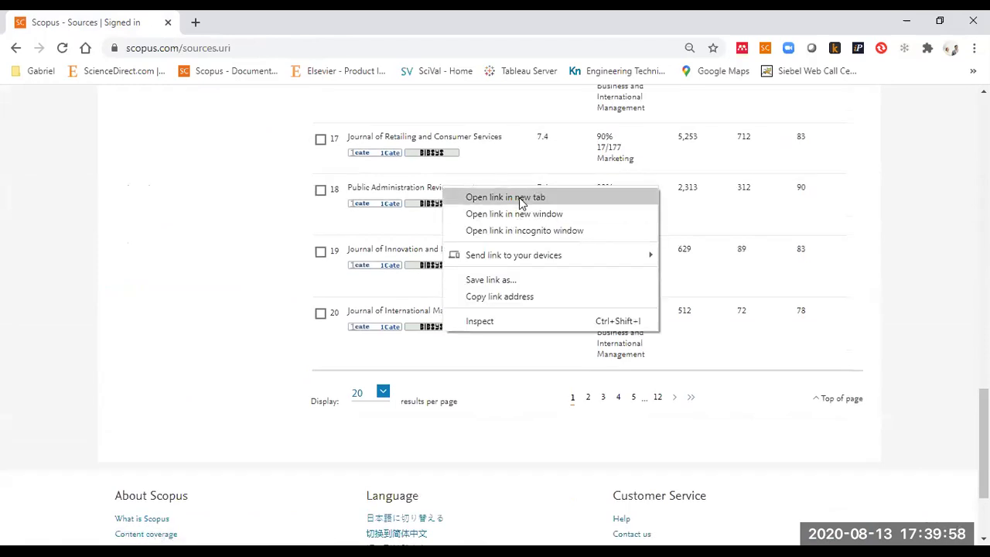
click(521, 200)
right_click(467, 256)
click(497, 261)
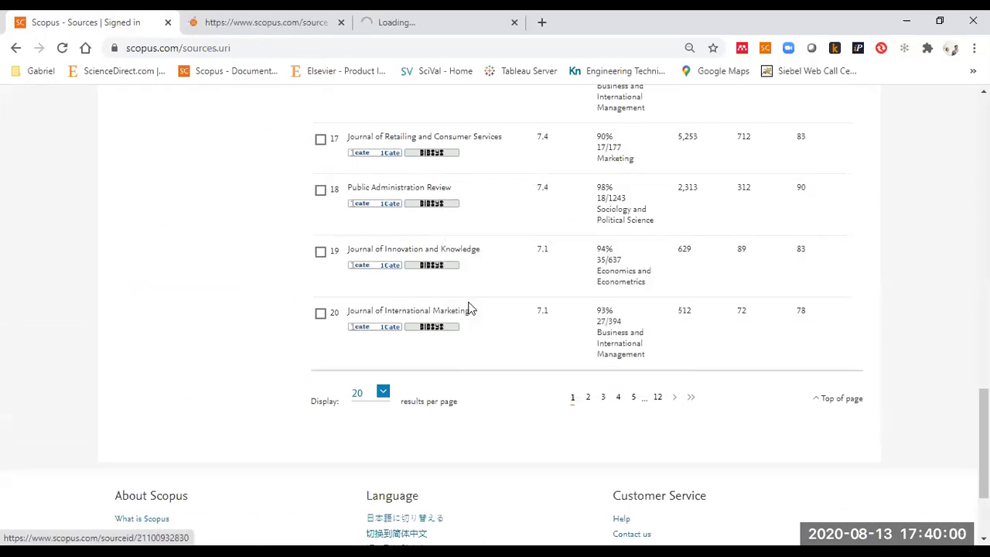
right_click(470, 309)
click(499, 318)
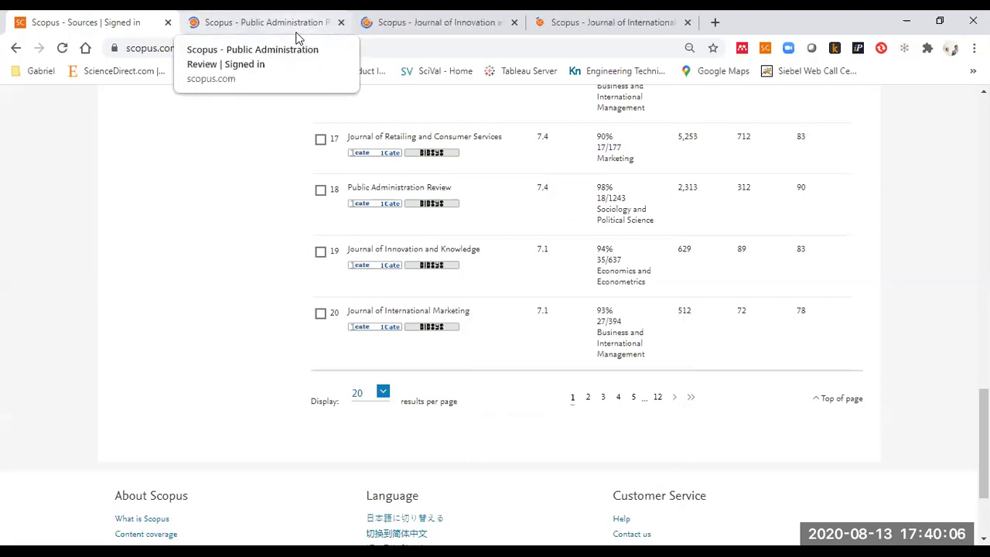
Review the coverage years and the CiteScore 2019 calculation of Public Administration Review
click(294, 26)
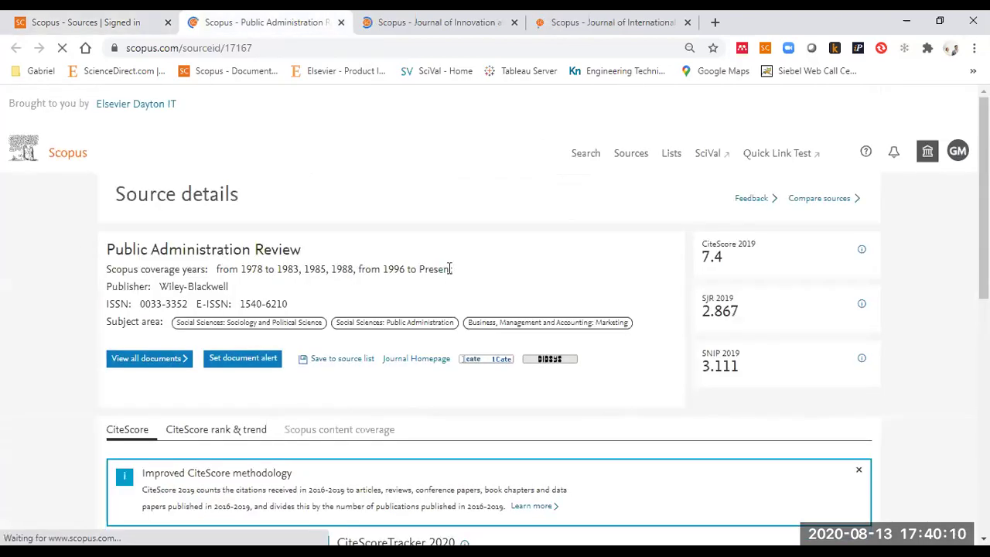
drag(373, 269, 444, 270)
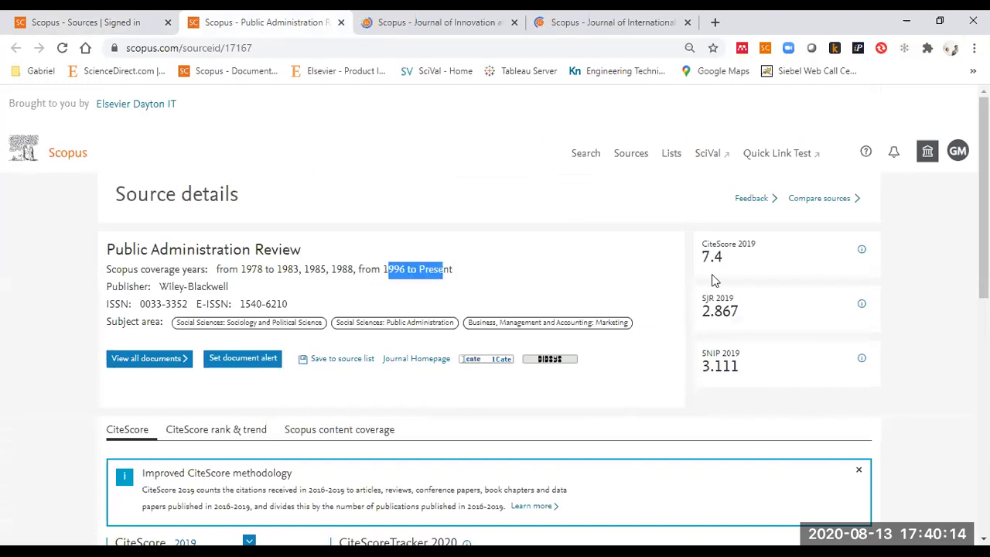
scroll(263, 244, down, 5)
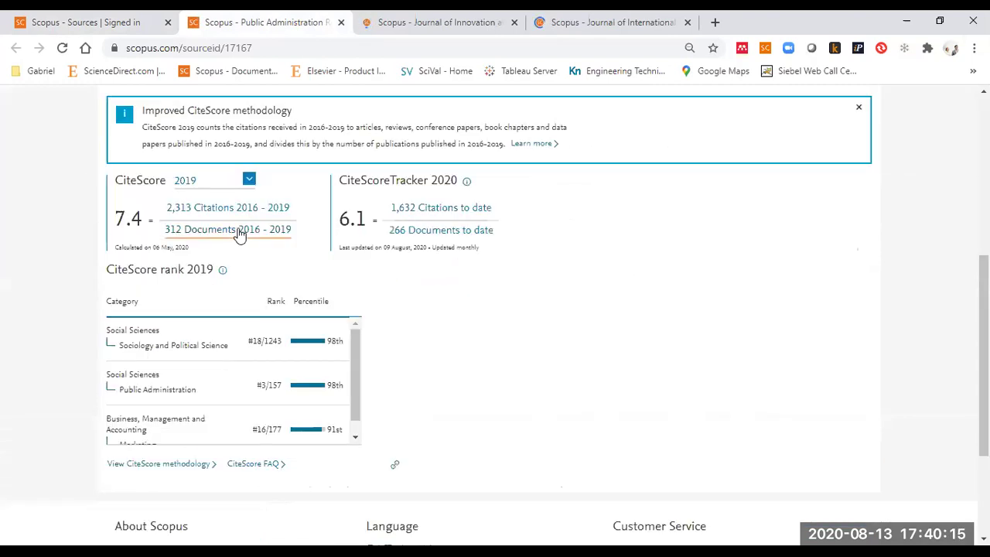
Review the coverage years and the CiteScore 2019 citations and documents of Journal of Innovation and Knowledge
click(398, 21)
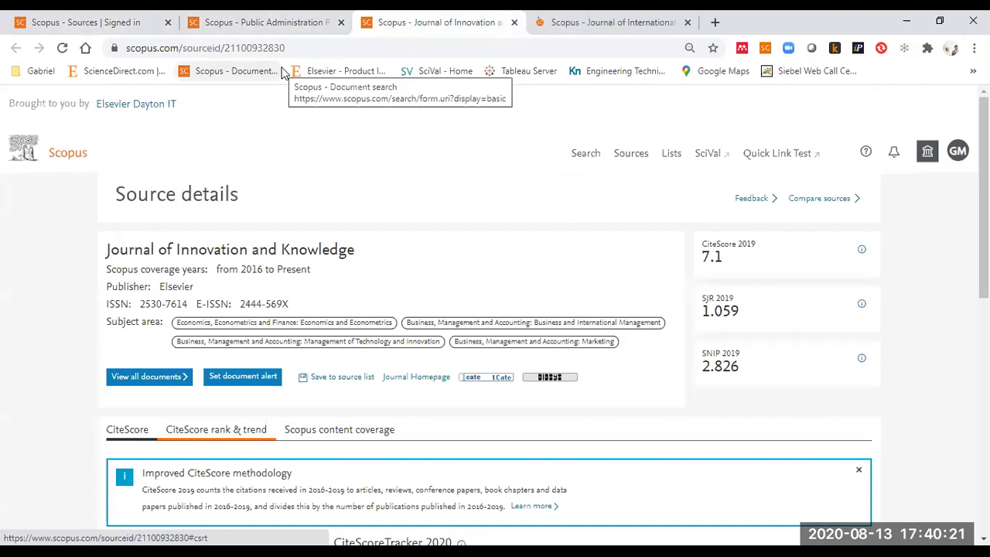
drag(300, 270, 251, 270)
click(367, 278)
key(ctrl+Tab)
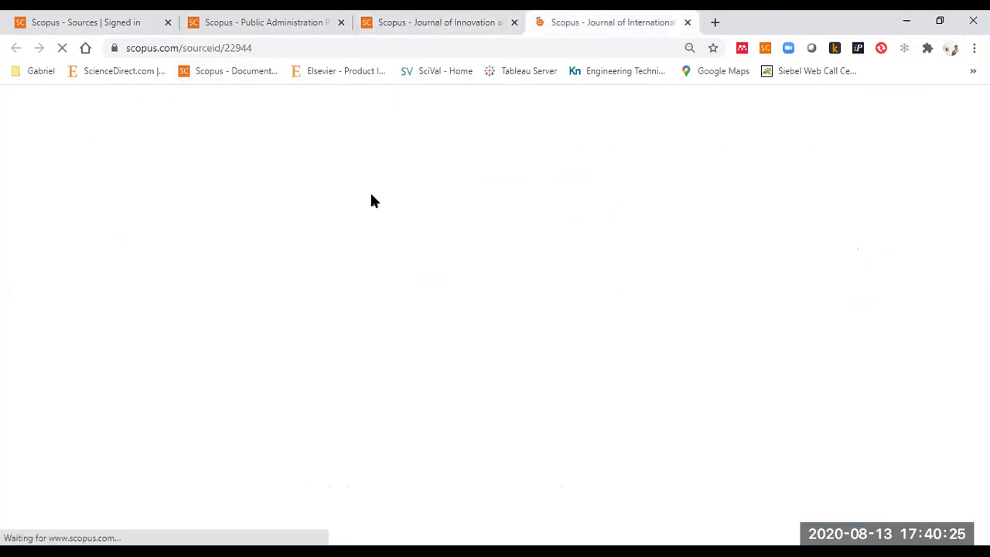
click(410, 16)
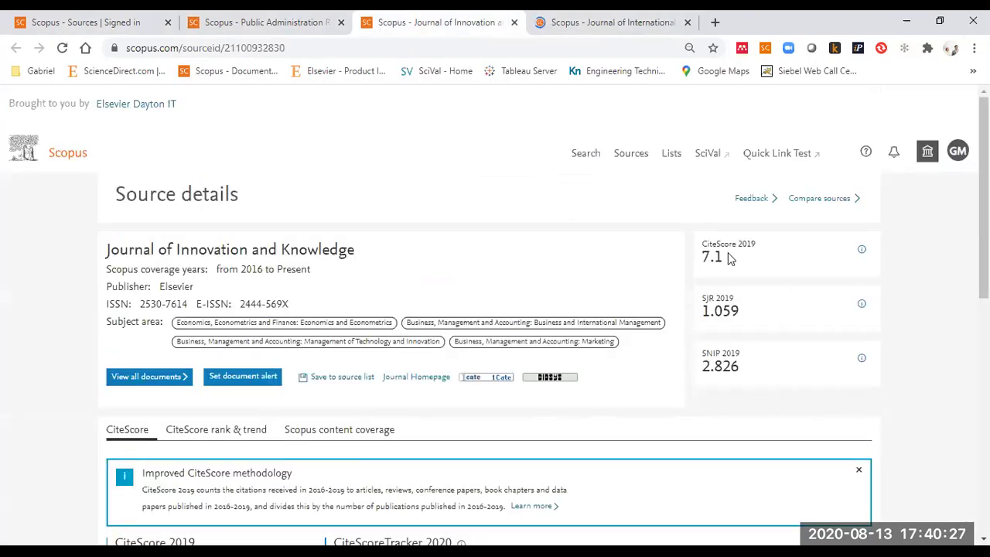
scroll(511, 262, down, 3)
scroll(515, 268, down, 2)
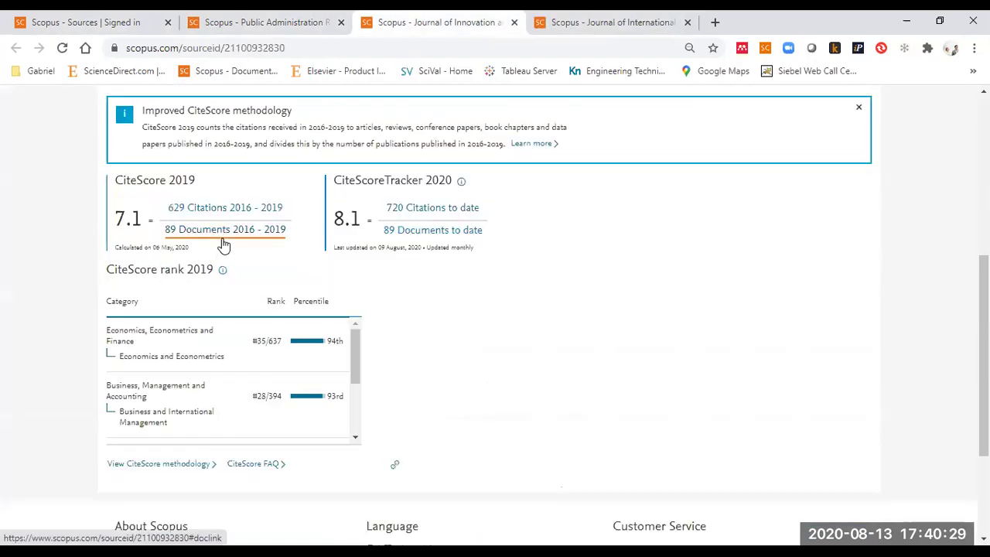
Review the coverage years, CiteScore 2019 calculation and rank categories of Journal of International Marketing
click(623, 23)
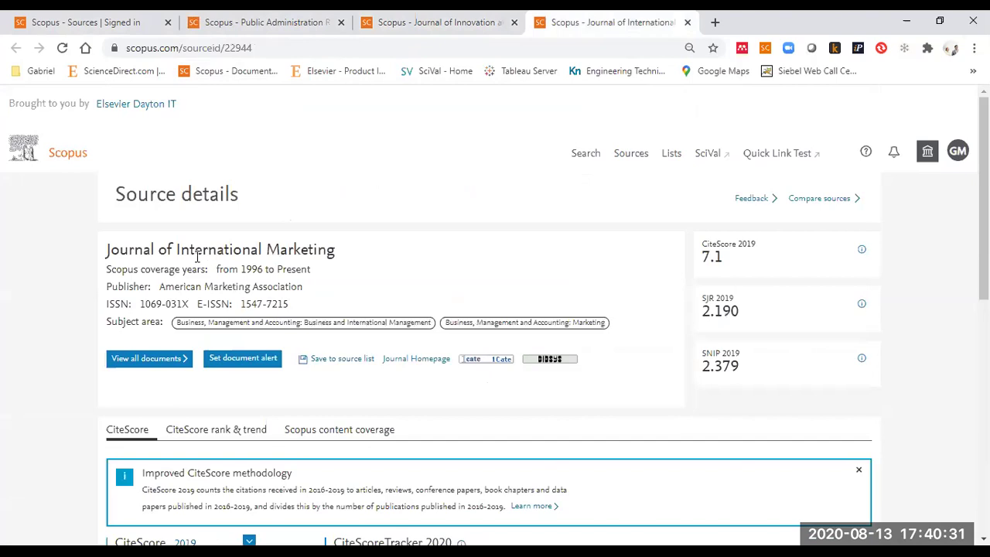
drag(229, 248, 309, 251)
drag(257, 270, 275, 269)
scroll(449, 278, down, 4)
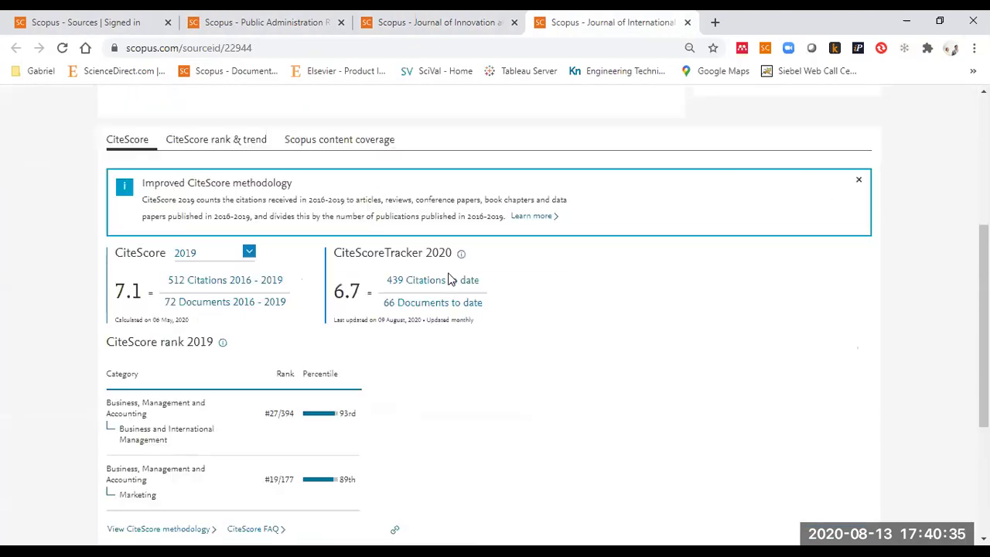
scroll(428, 337, down, 3)
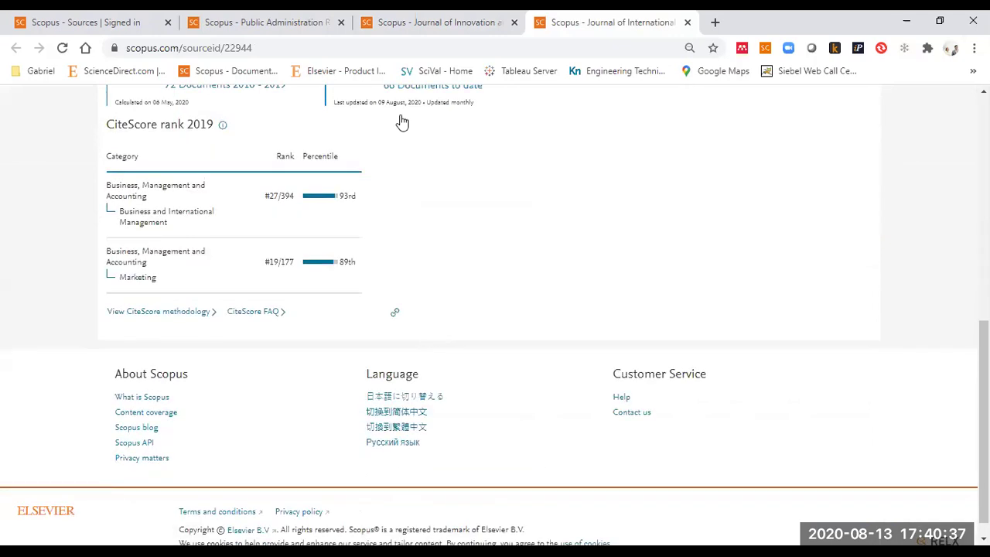
Review the CiteScore rank 2019 categories of Public Administration Review, including Sociology and Political Science and Public Administration
click(292, 18)
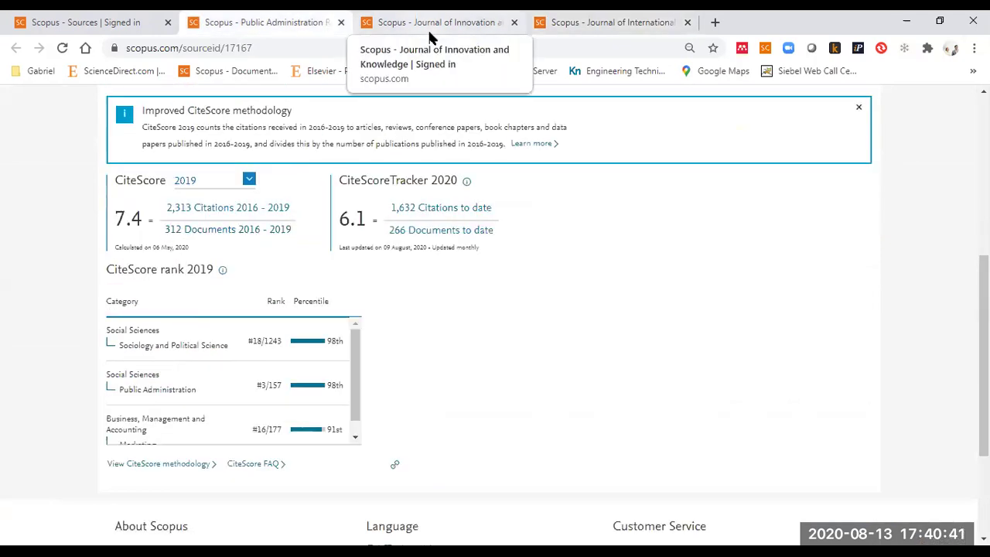
scroll(183, 385, down, 1)
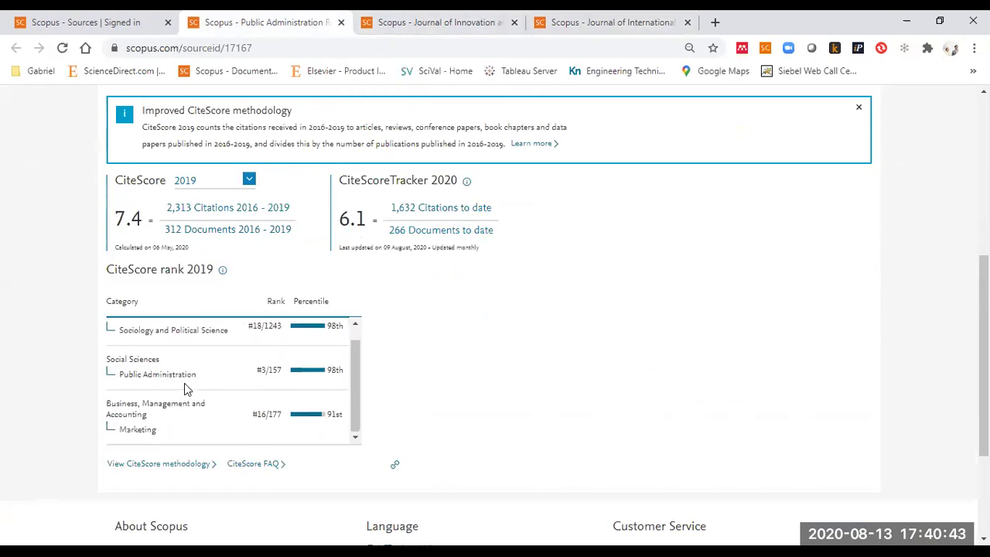
scroll(184, 364, up, 1)
drag(184, 350, 133, 347)
drag(172, 389, 195, 389)
scroll(193, 391, down, 1)
Review all CiteScore rank 2019 categories of Journal of Innovation and Knowledge, from Economics and Econometrics to Marketing
click(447, 17)
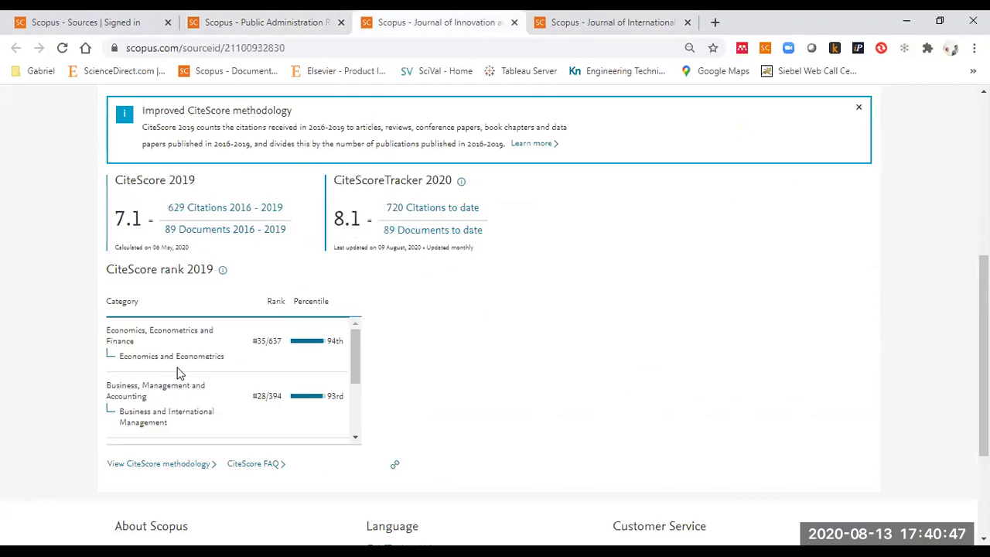
drag(157, 356, 189, 355)
drag(137, 420, 161, 411)
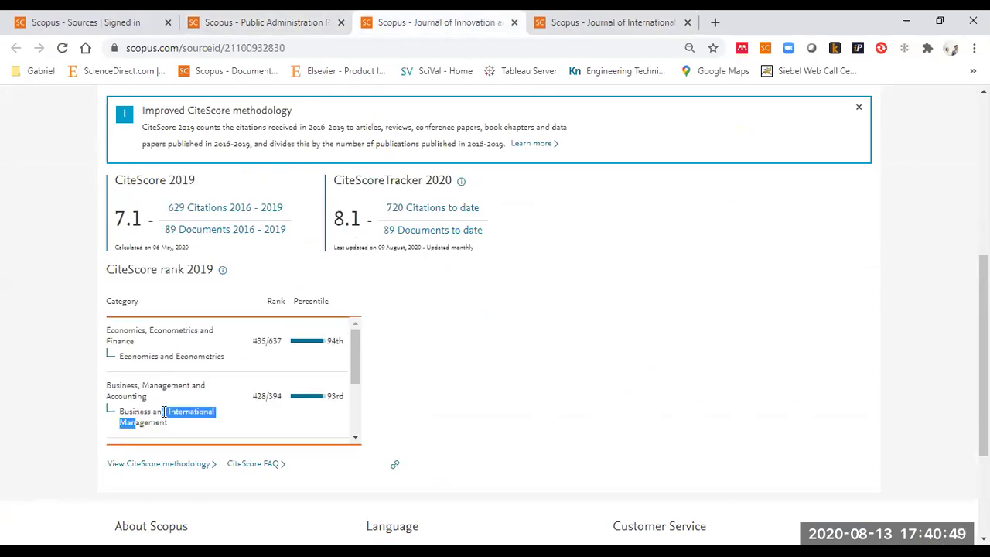
scroll(263, 371, down, 2)
drag(149, 365, 220, 363)
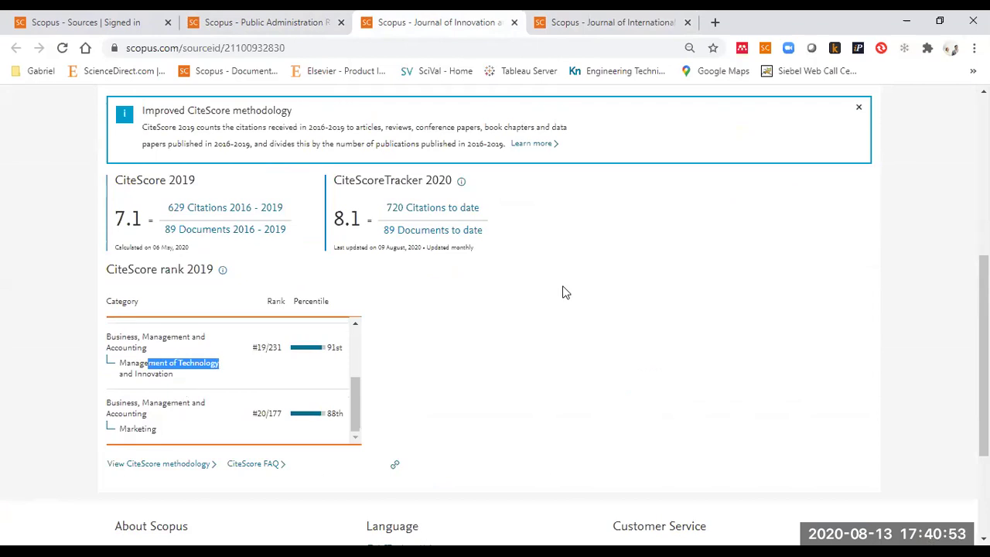
Compare the Business and International Management and Marketing rank categories of Journal of International Marketing
click(630, 16)
drag(129, 284, 152, 285)
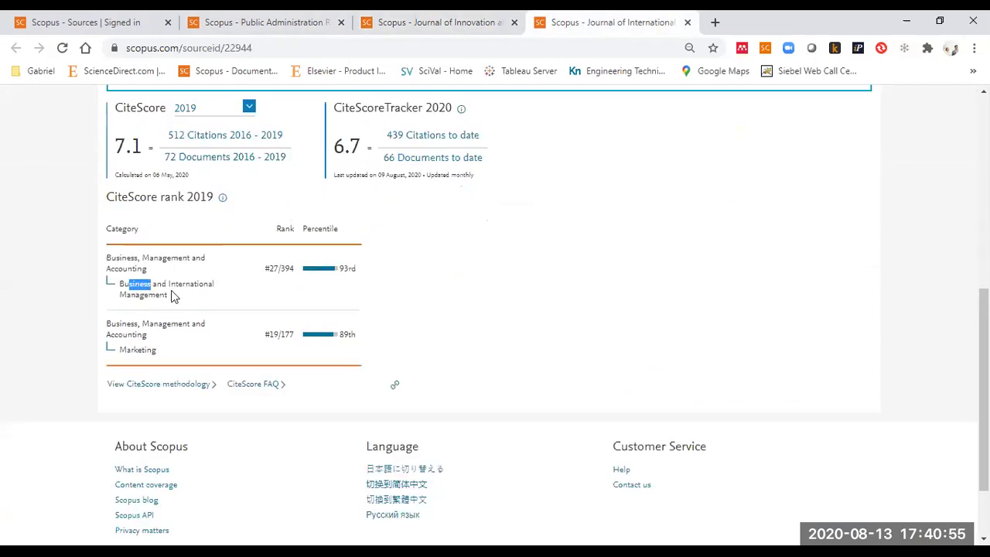
click(177, 297)
drag(162, 354, 218, 347)
click(219, 347)
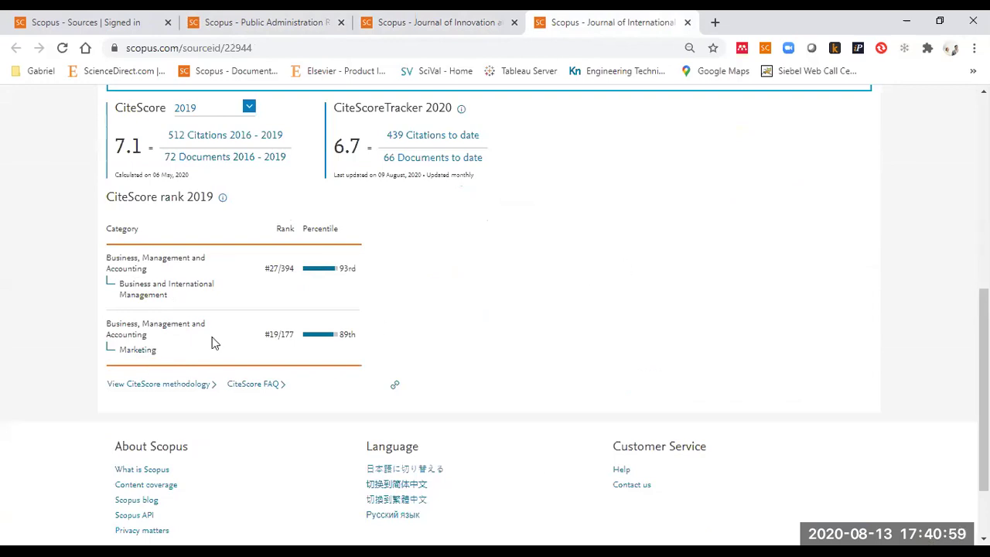
scroll(217, 332, up, 6)
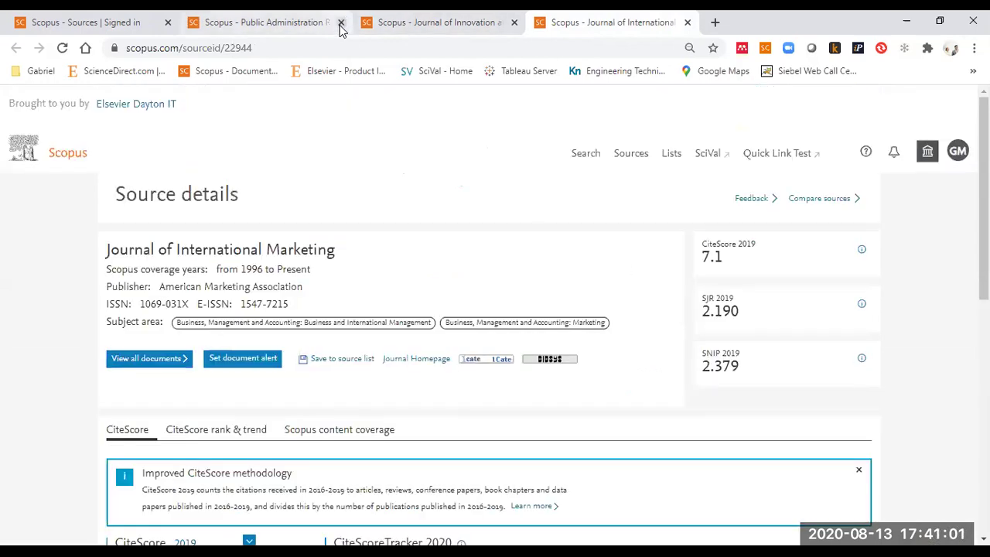
Return to the Marketing source list and examine its CiteScore quartile and source type filters
click(121, 25)
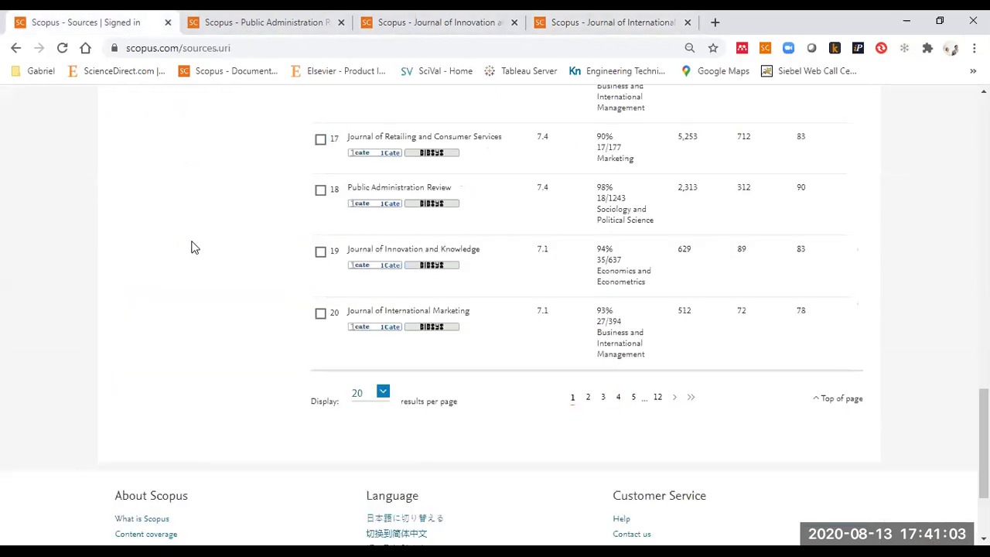
scroll(321, 285, up, 15)
scroll(146, 312, down, 3)
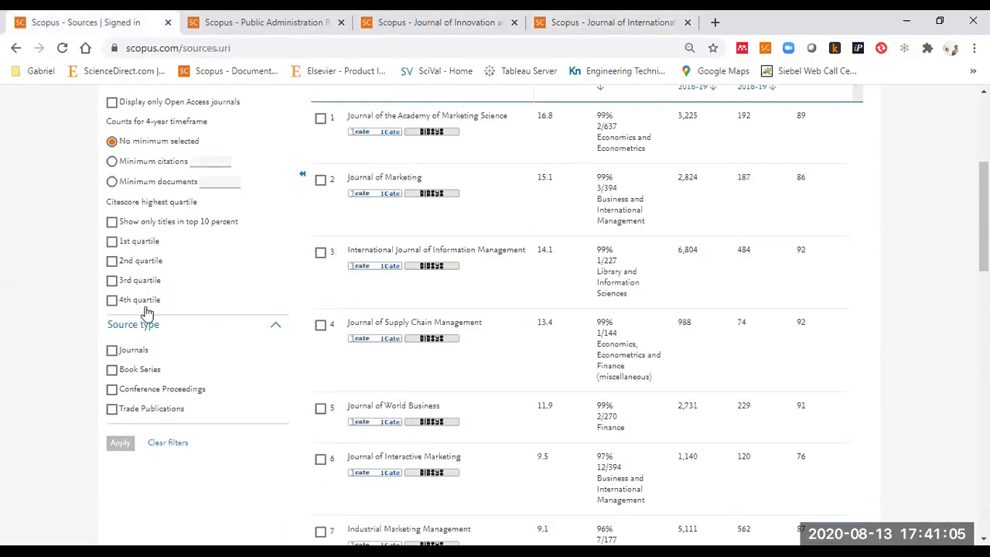
scroll(147, 312, down, 1)
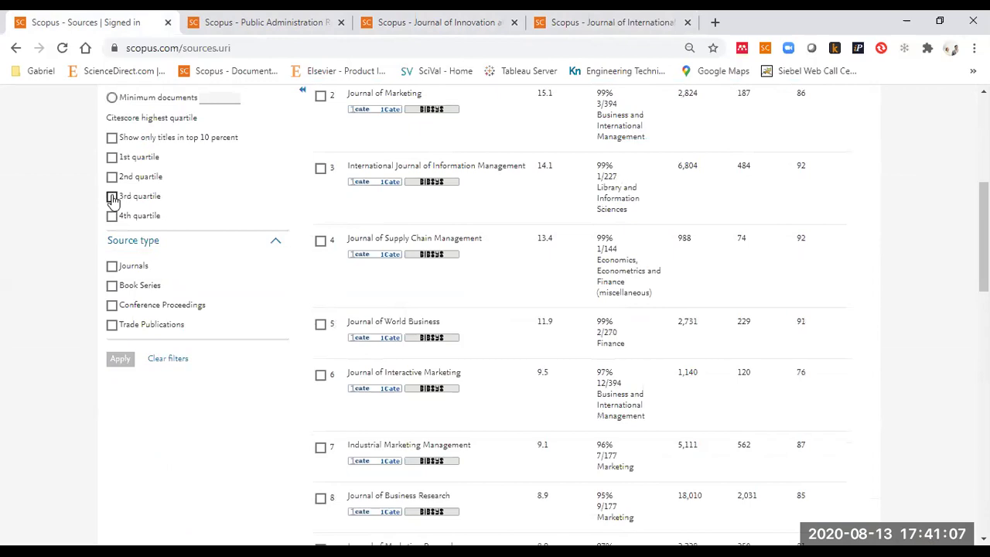
scroll(243, 299, up, 3)
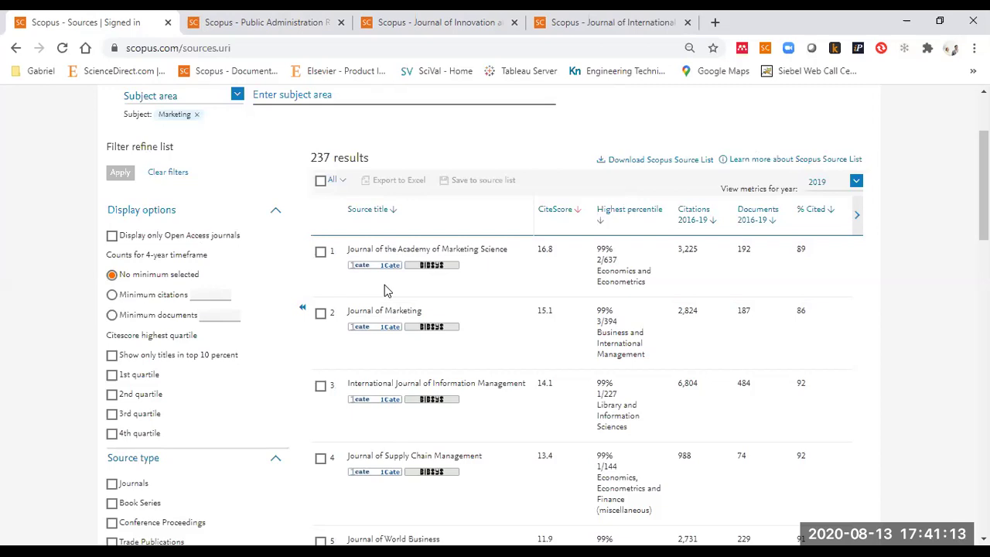
Close the three journal detail pages and remove the Marketing subject filter from the source list
click(341, 23)
click(342, 22)
click(343, 23)
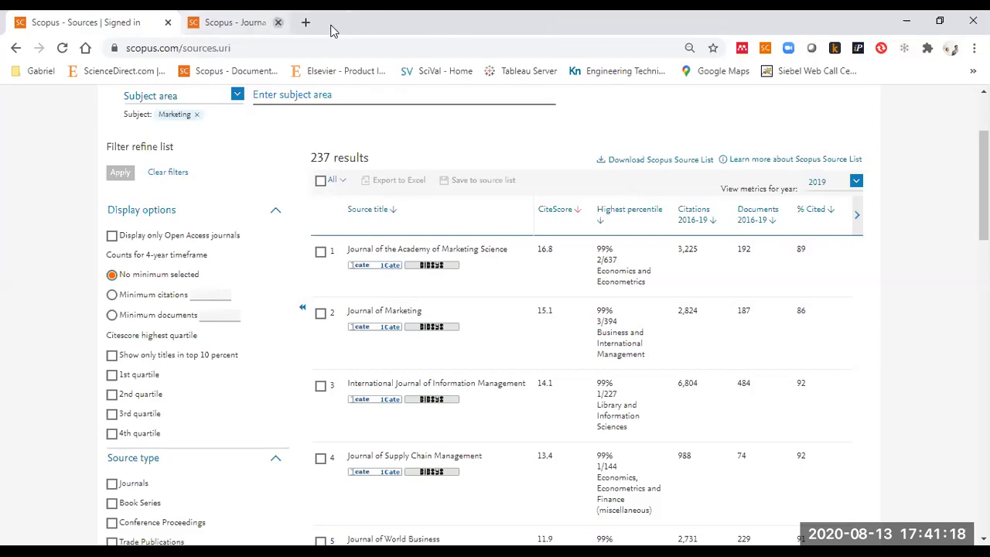
click(196, 114)
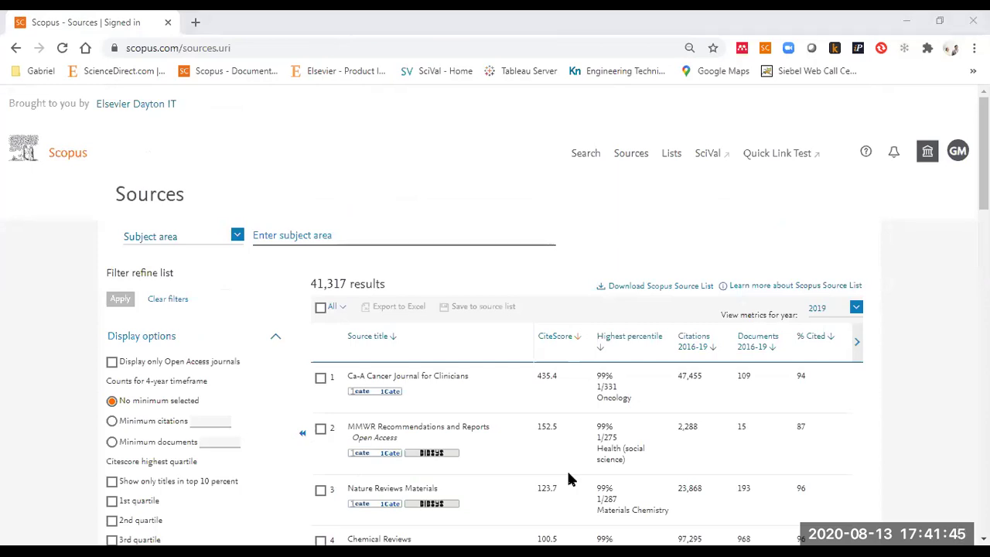
View the download options for the Scopus source list and highlight the total number of sources
click(677, 294)
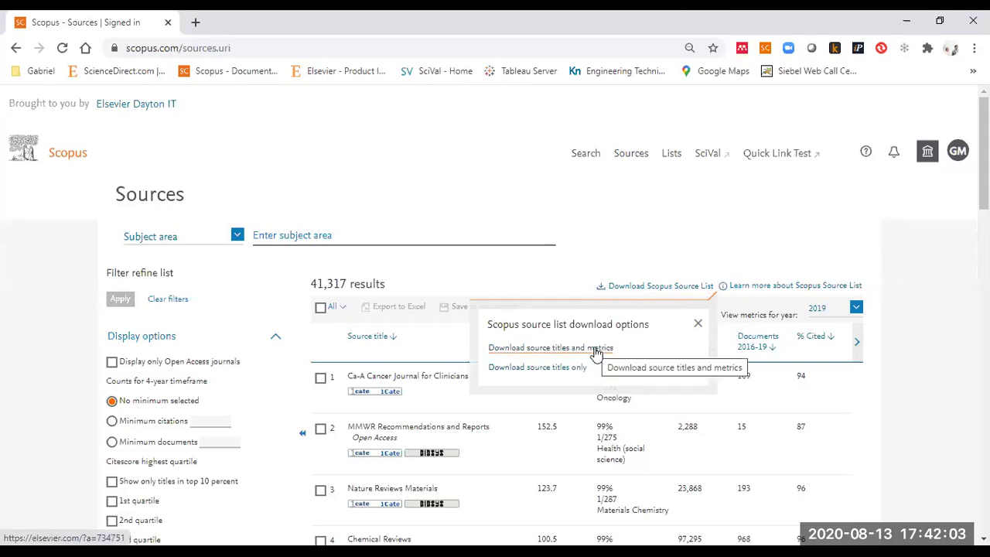
drag(386, 285, 311, 285)
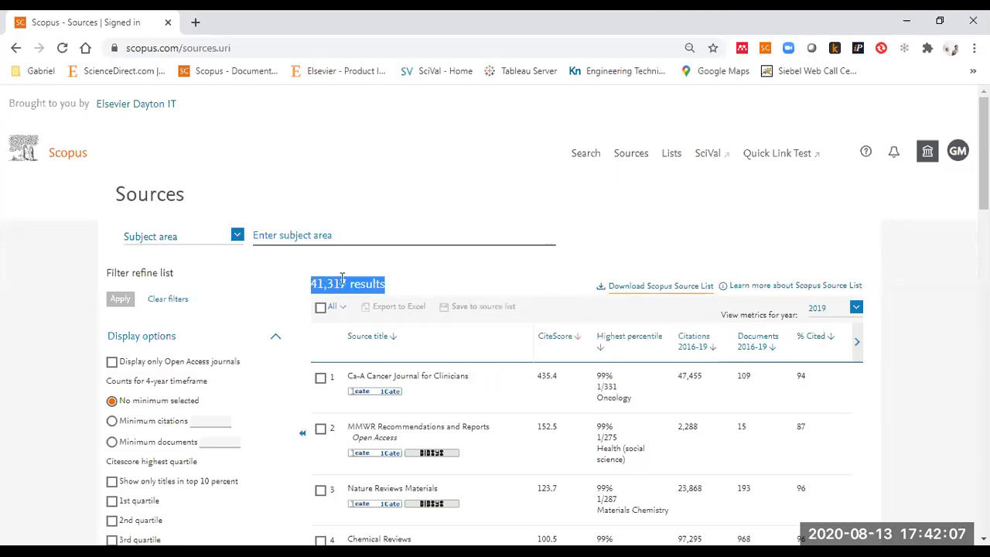
click(532, 269)
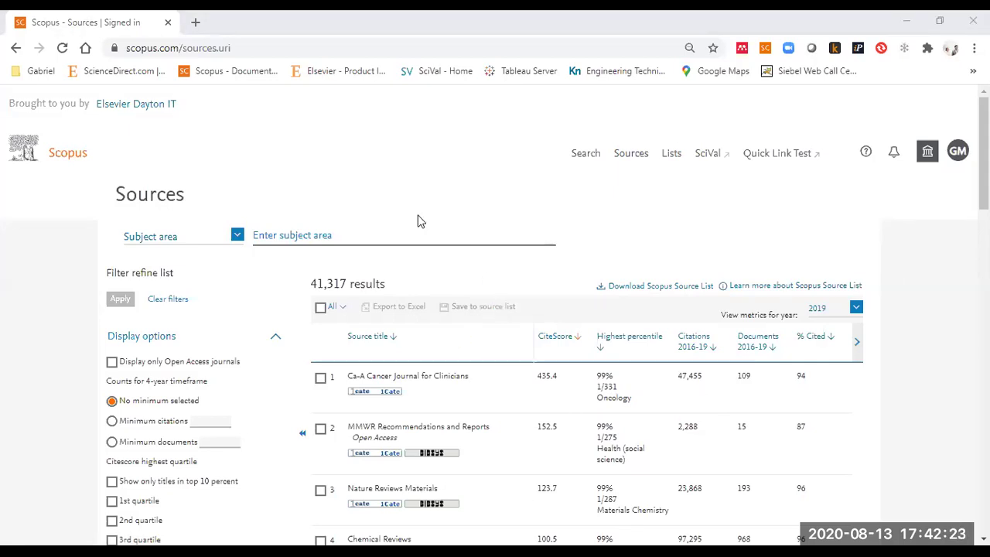
Open the document results of the Chile, Universidad de la Frontera, MEDI query from the document search history
click(70, 160)
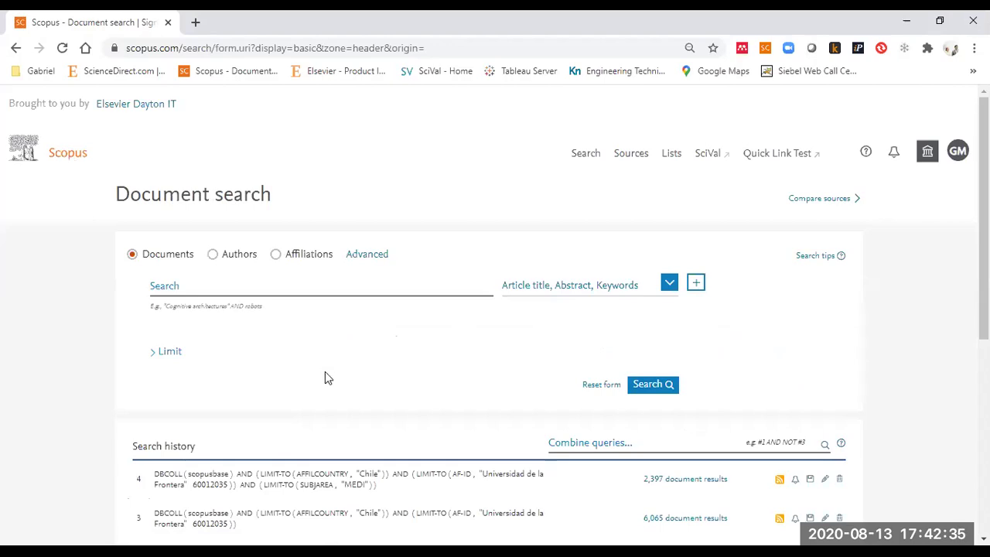
scroll(325, 377, down, 3)
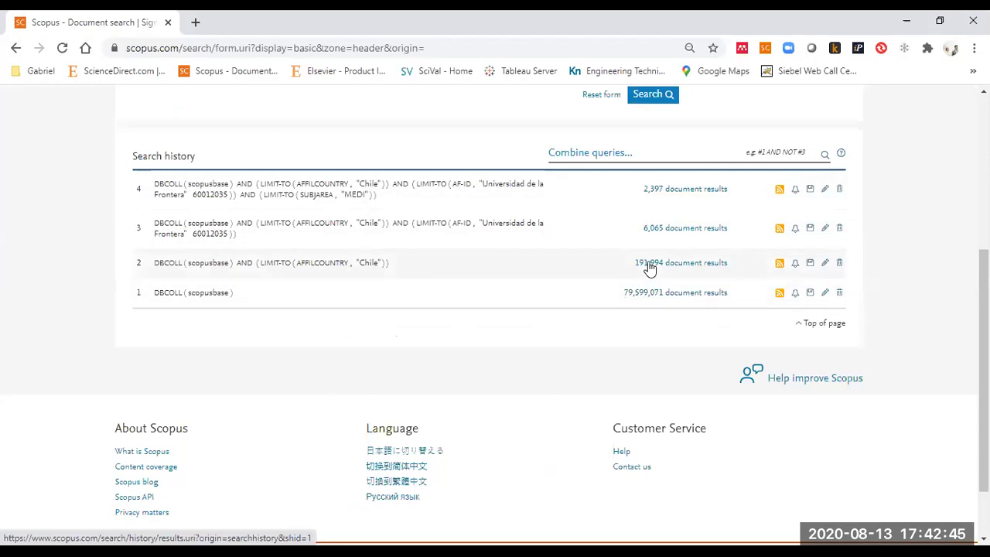
click(672, 191)
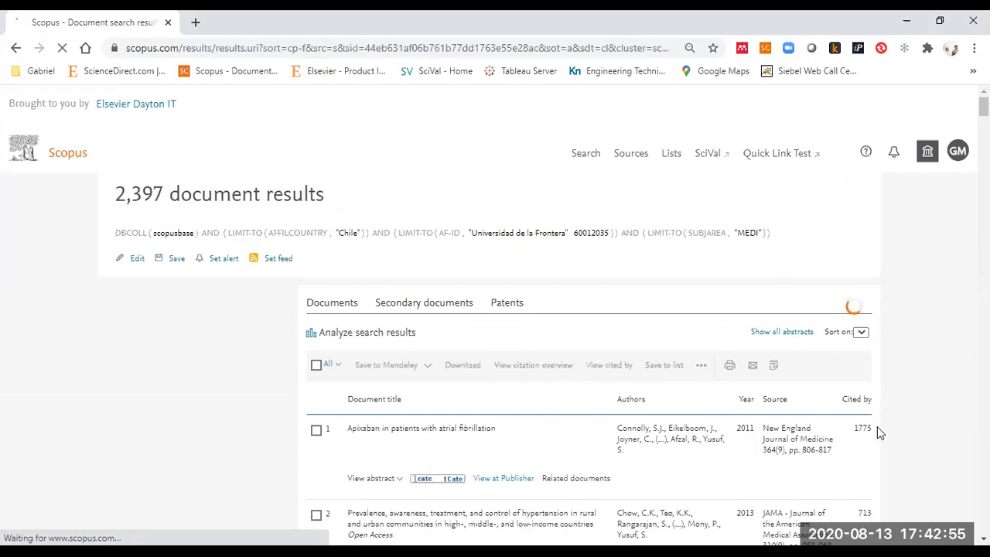
scroll(839, 354, down, 1)
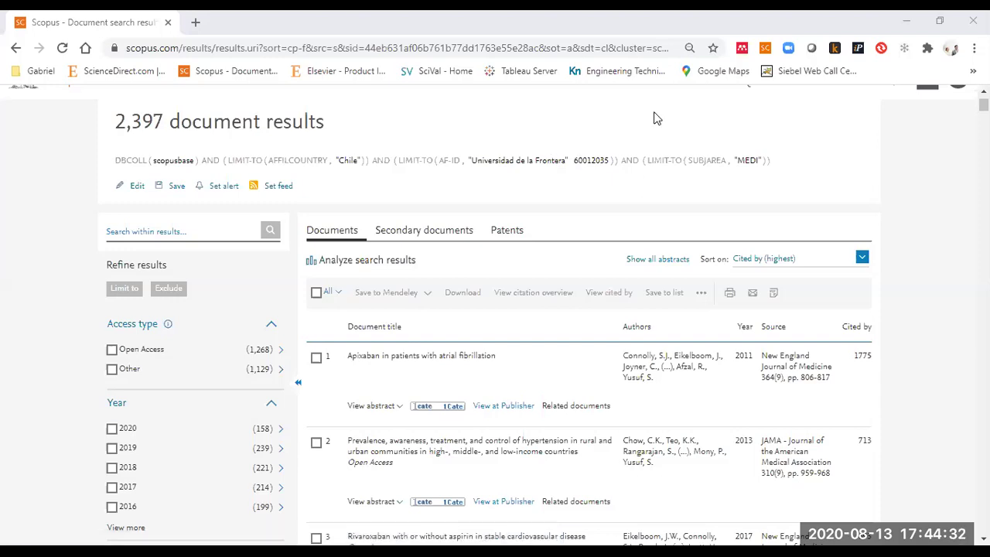
scroll(648, 118, up, 1)
Open the Sources list and filter it by the Marketing subject area
click(637, 154)
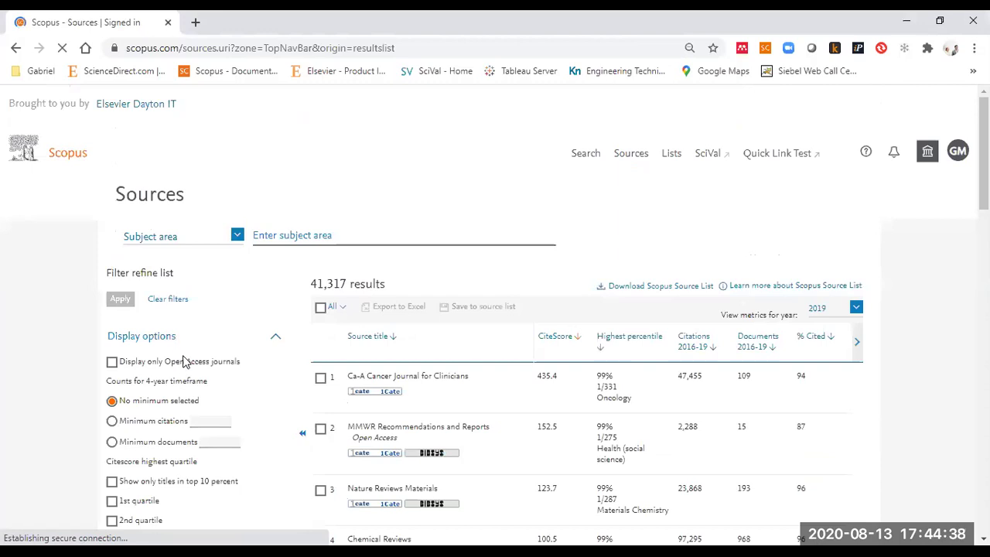
scroll(343, 229, down, 2)
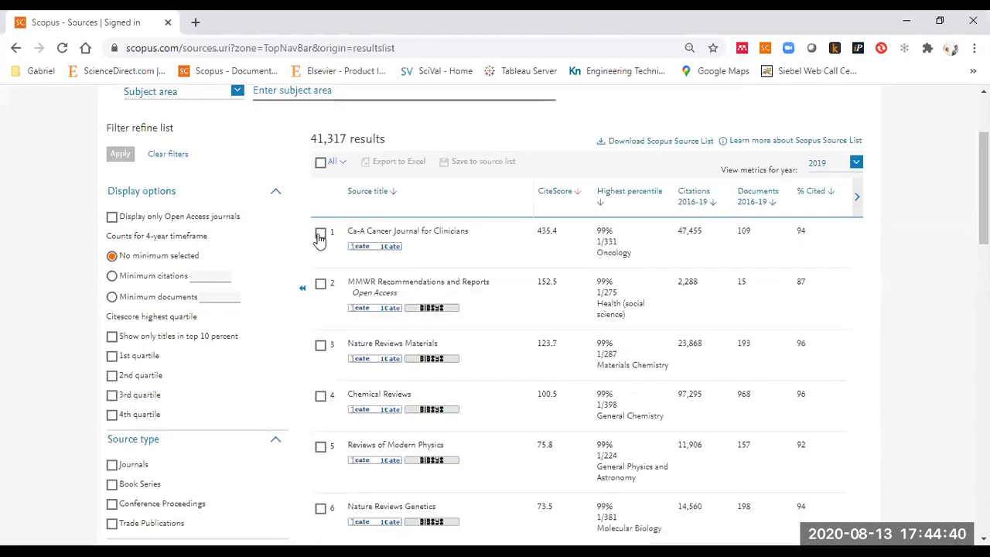
scroll(239, 268, down, 2)
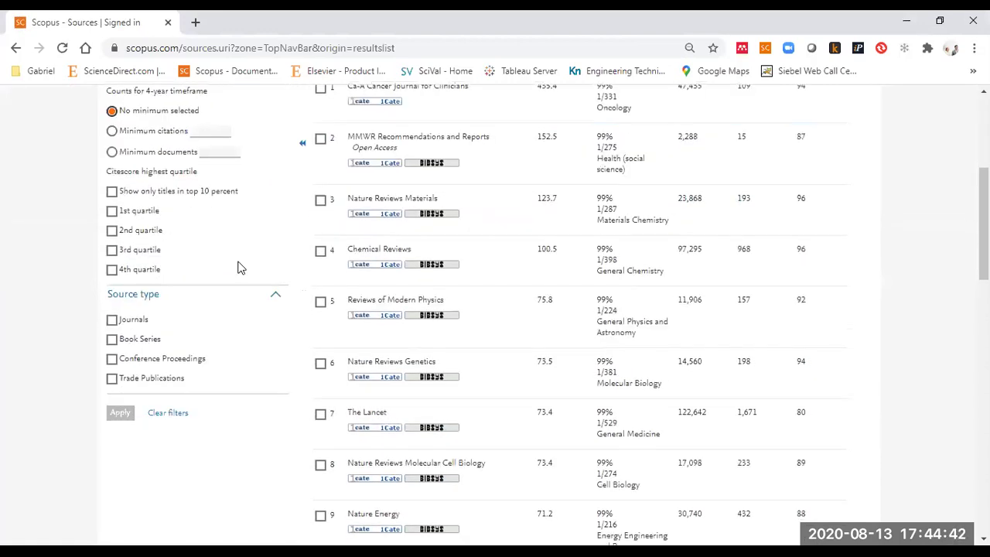
scroll(379, 244, up, 5)
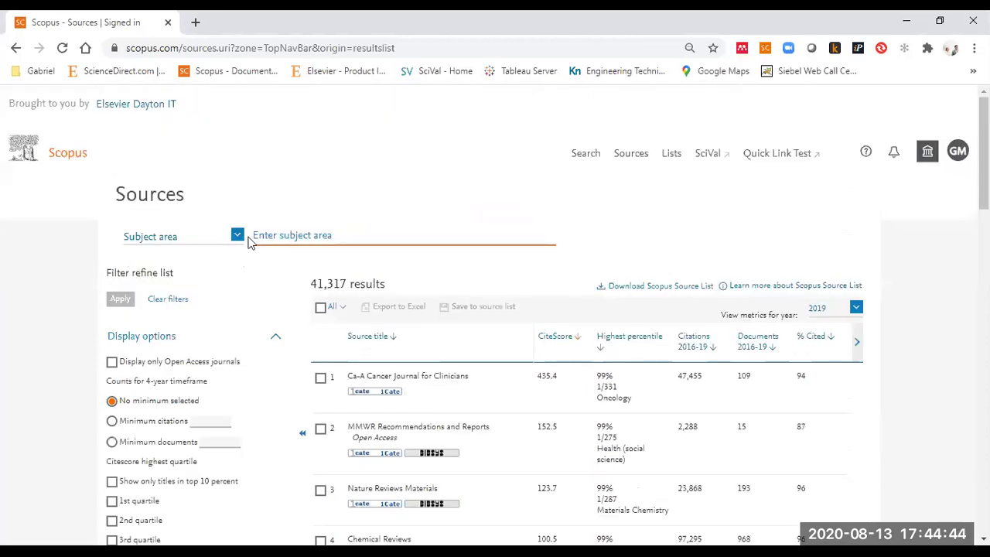
click(286, 239)
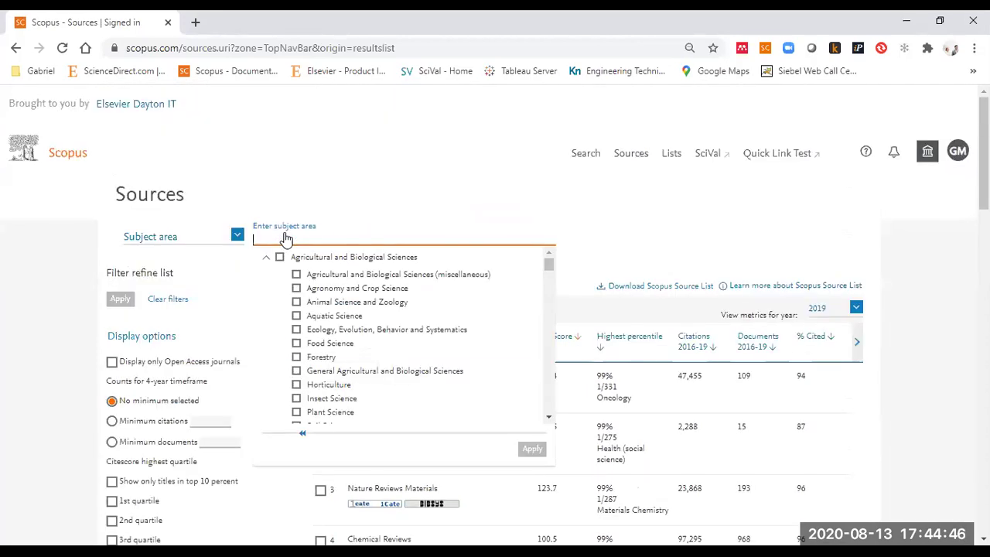
text(market)
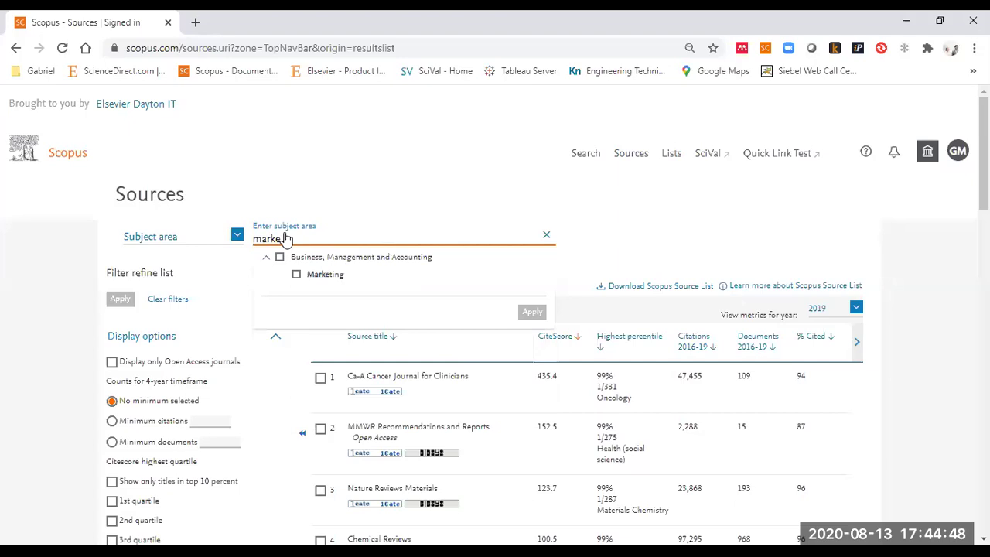
click(296, 276)
click(531, 312)
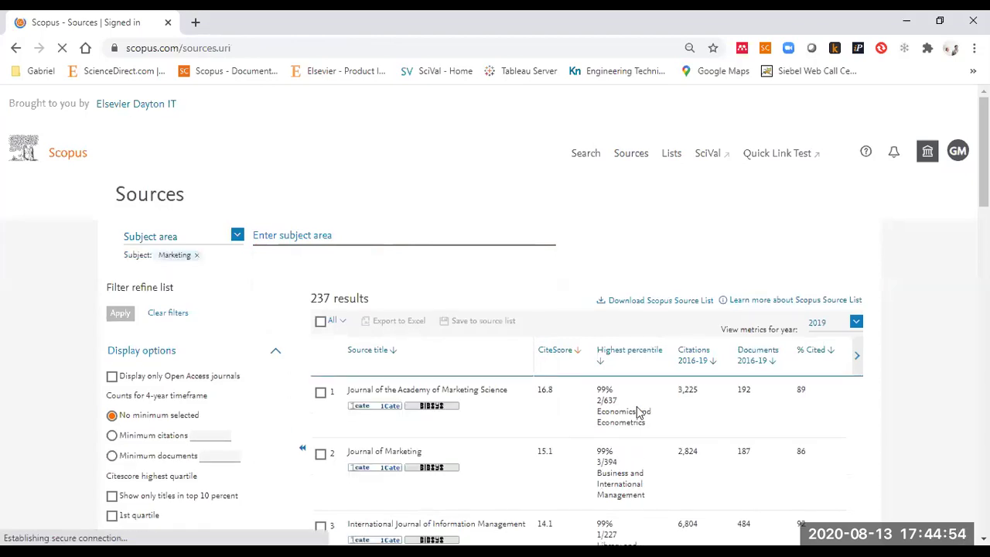
Show the SNIP, SJR and Publisher columns of the Marketing source list and look through the journals
click(857, 372)
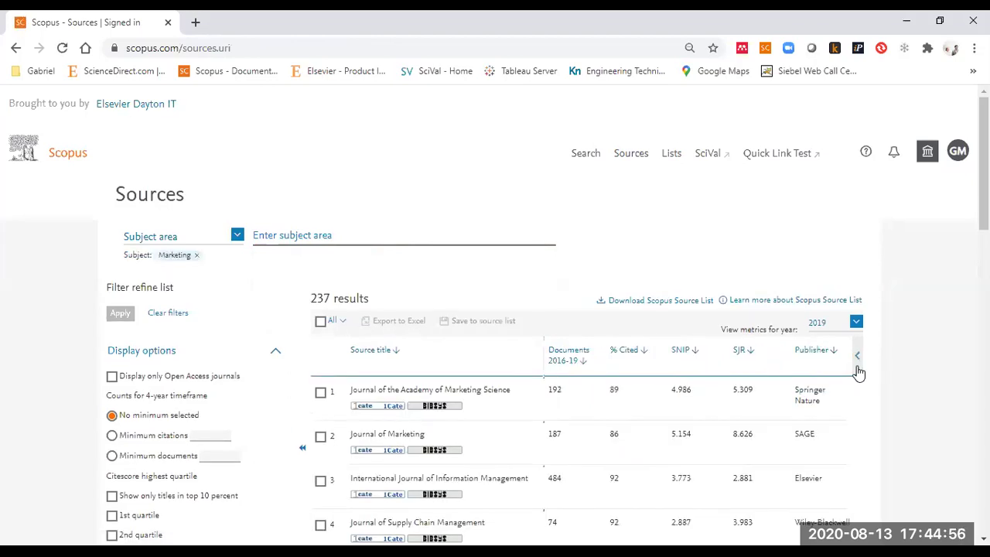
click(857, 372)
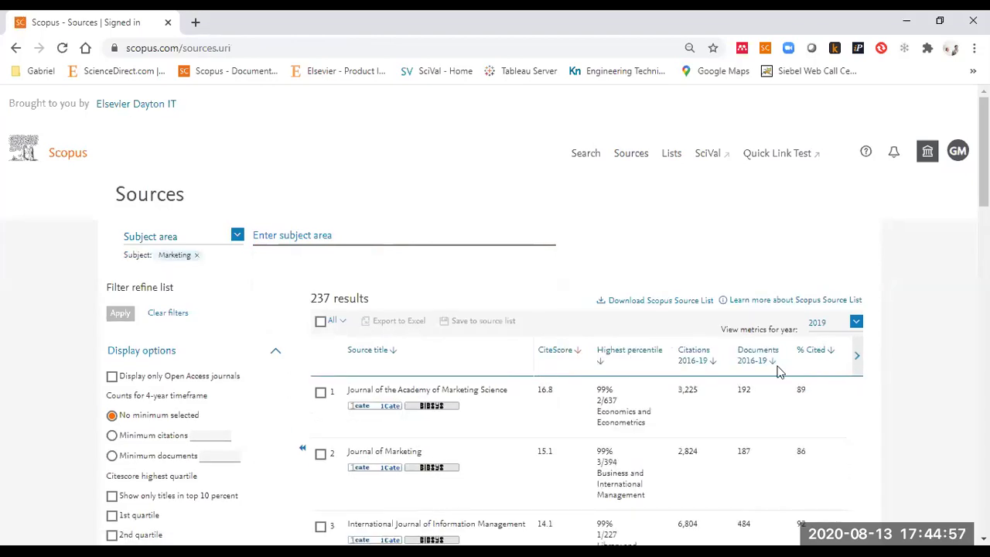
click(855, 360)
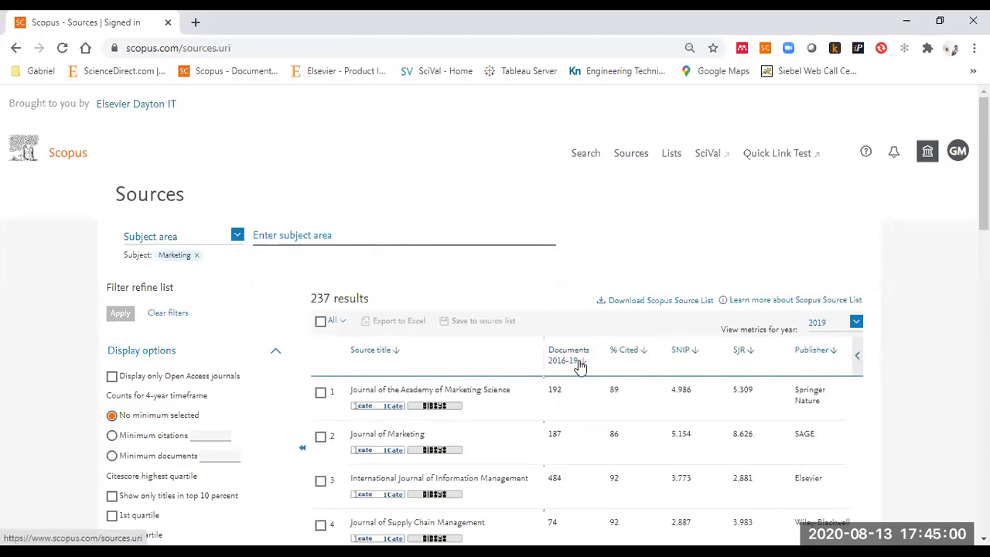
scroll(580, 366, down, 4)
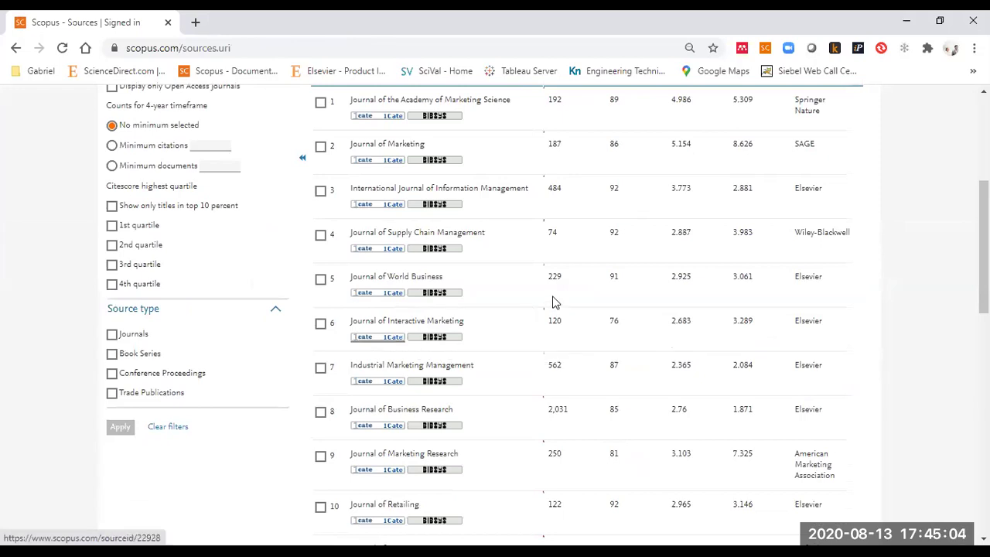
scroll(553, 303, up, 4)
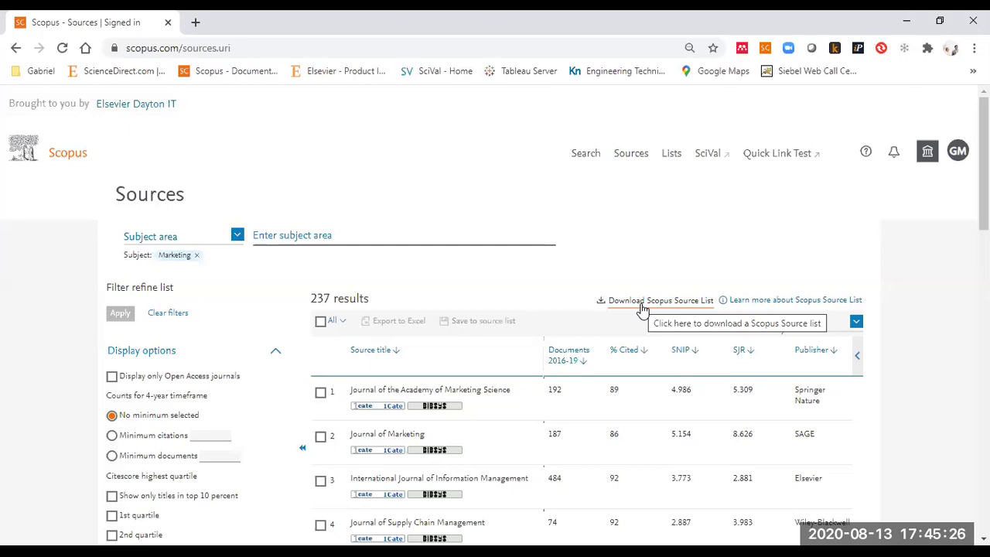
Go back to the document search and reopen the Universidad de la Frontera query limited to MEDI from the search history
click(68, 154)
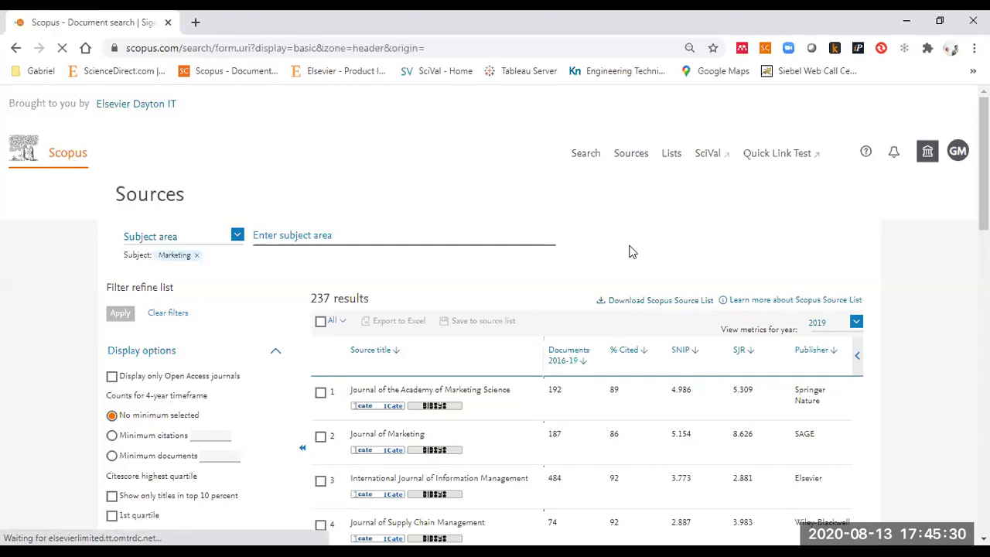
scroll(627, 254, down, 4)
click(668, 188)
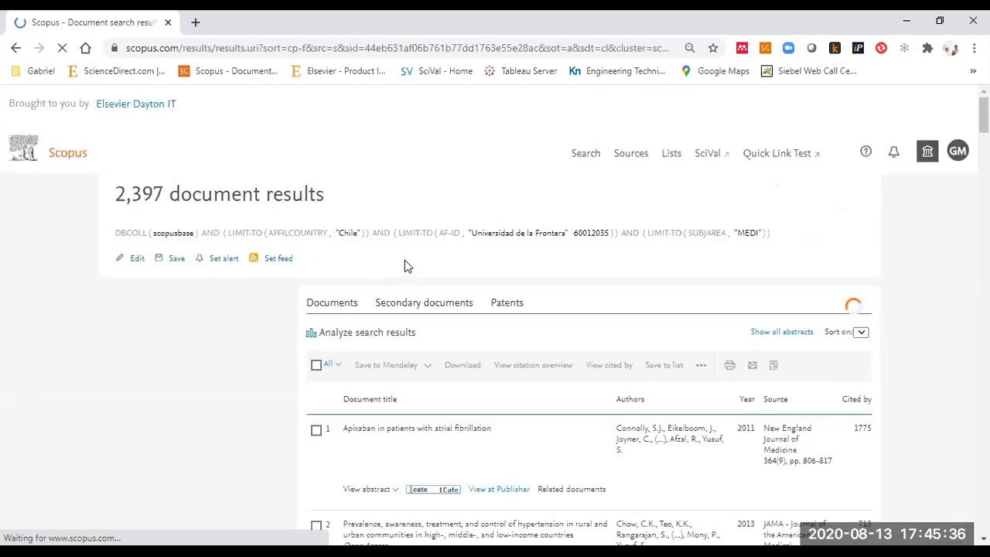
Open the analysis of the document results and show the documents per year by source breakdown
scroll(345, 338, down, 3)
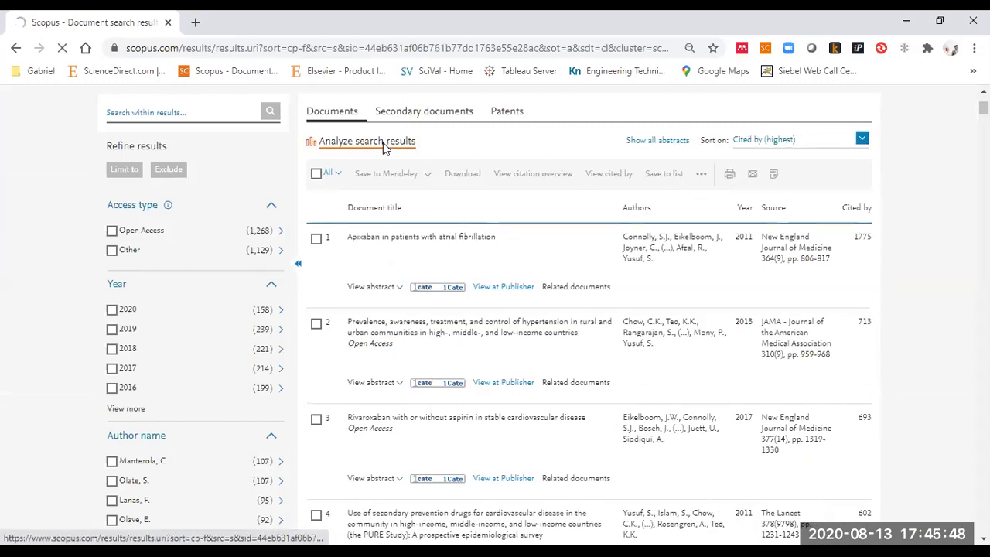
click(383, 142)
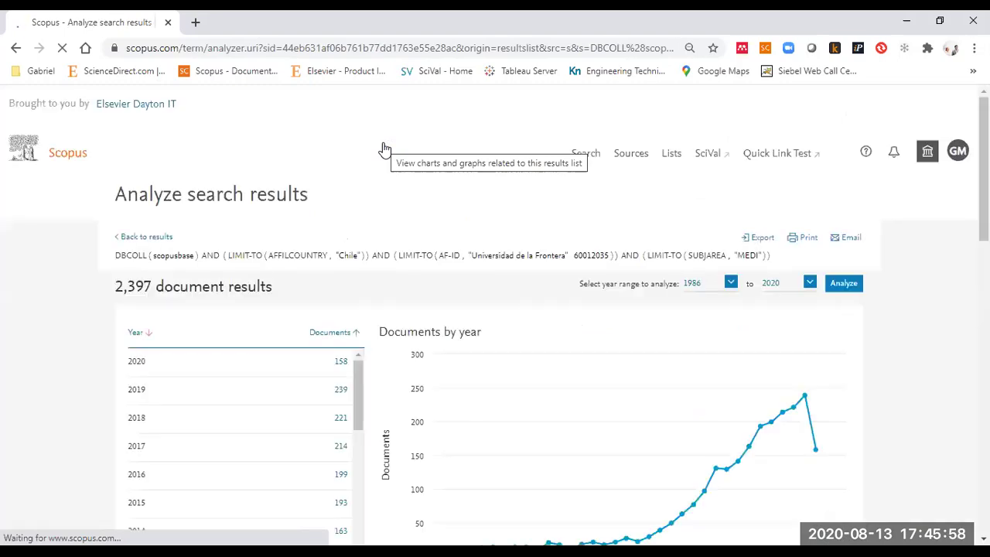
scroll(511, 165, down, 5)
scroll(373, 302, down, 2)
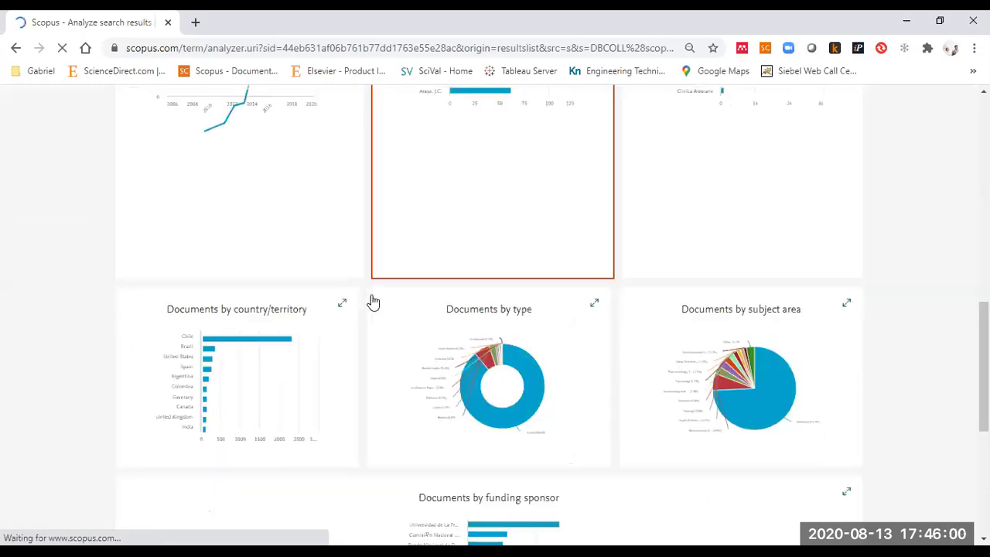
scroll(317, 289, up, 1)
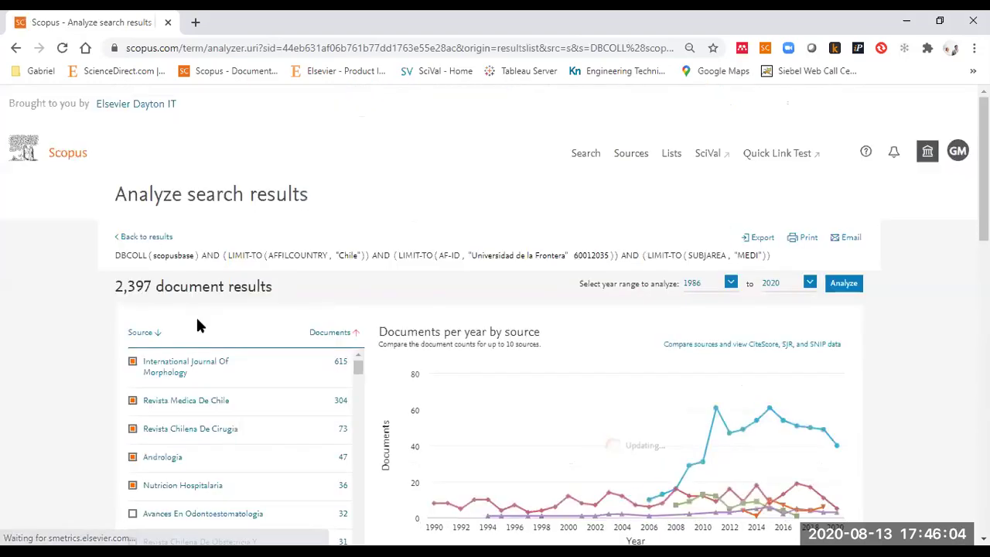
Open the source pages of International Journal of Morphology, Revista Medica de Chile and Revista Chilena de Cirugia in separate new tabs
scroll(197, 321, down, 2)
right_click(177, 230)
click(221, 241)
right_click(210, 256)
click(232, 263)
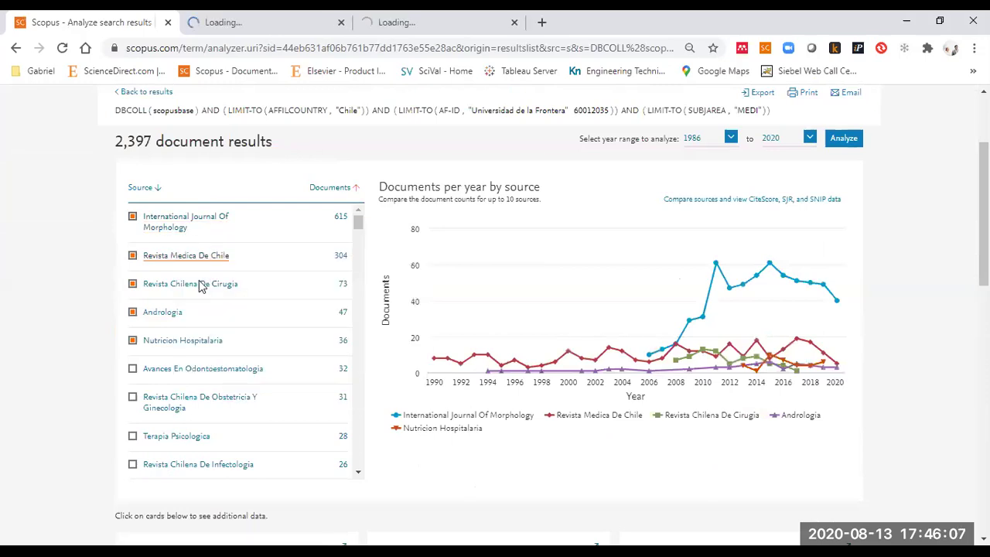
right_click(268, 292)
click(275, 302)
View the source details of International Journal of Morphology, Revista Medica de Chile and Revista Chilena de Cirugia one after another
click(227, 29)
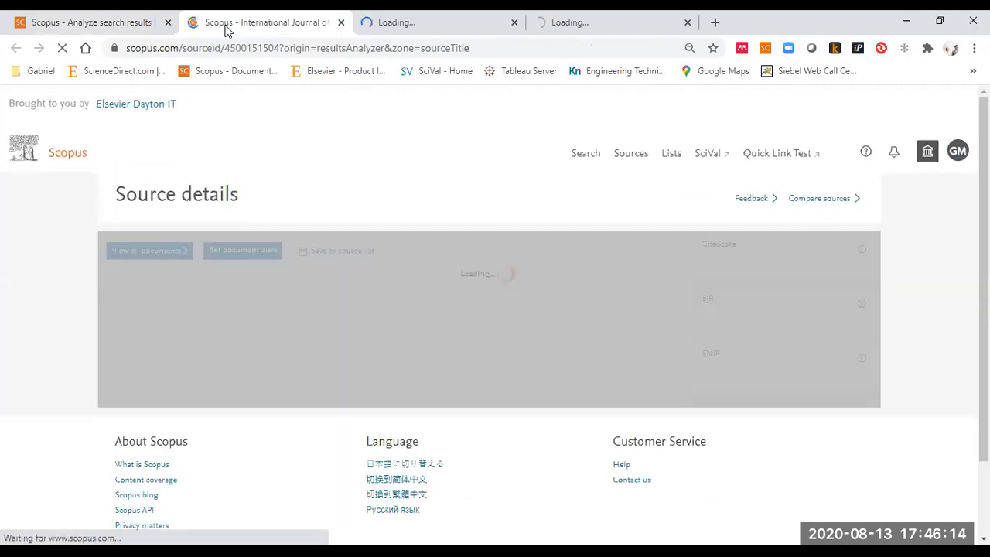
click(379, 17)
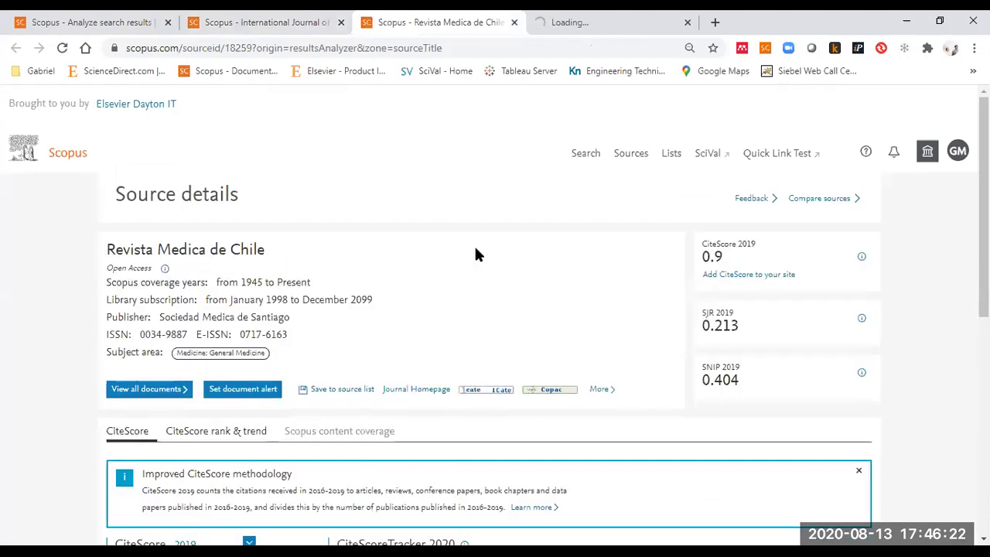
click(640, 15)
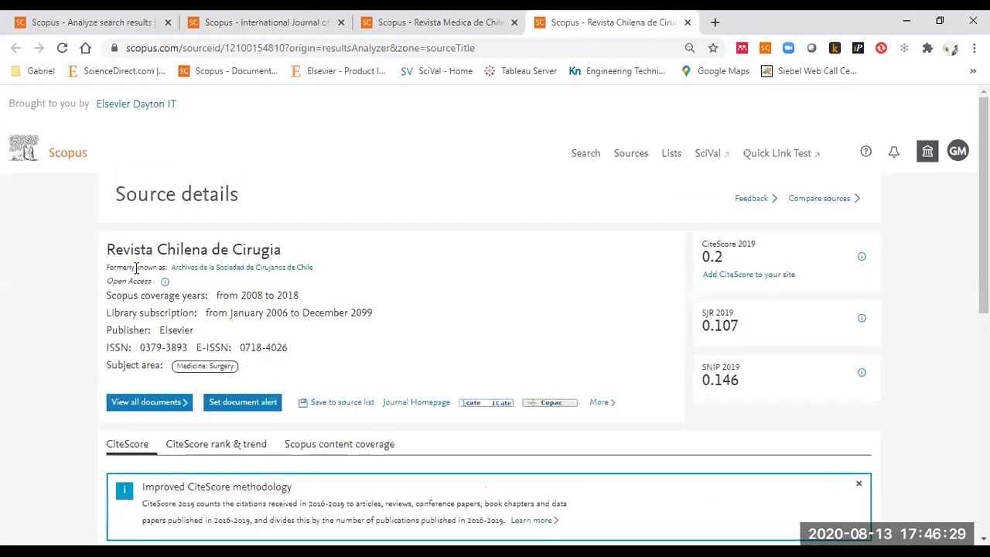
Highlight the formerly known as line of Revista Chilena de Cirugia and copy the title Archivos de la Sociedad de Cirujanos de Chile
drag(135, 268, 255, 270)
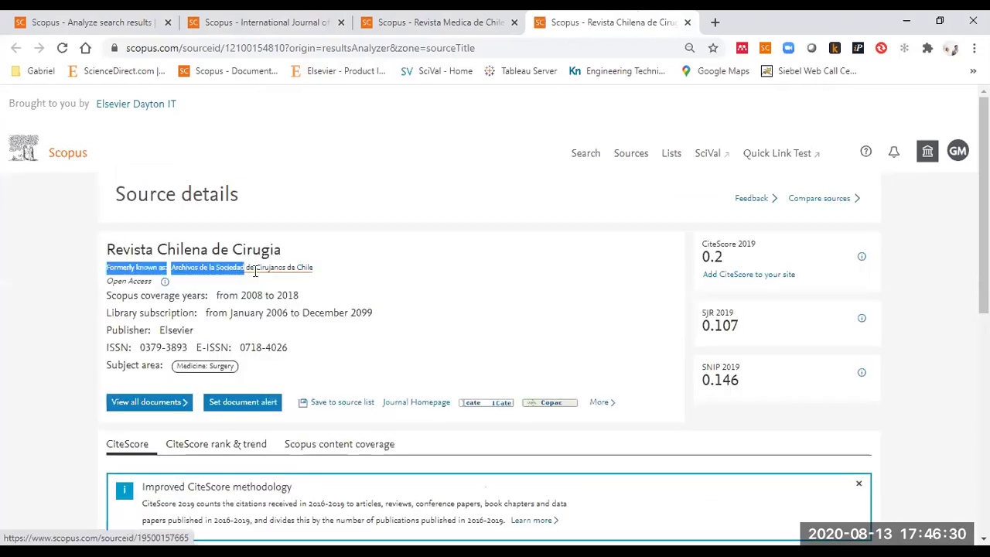
drag(324, 270, 323, 270)
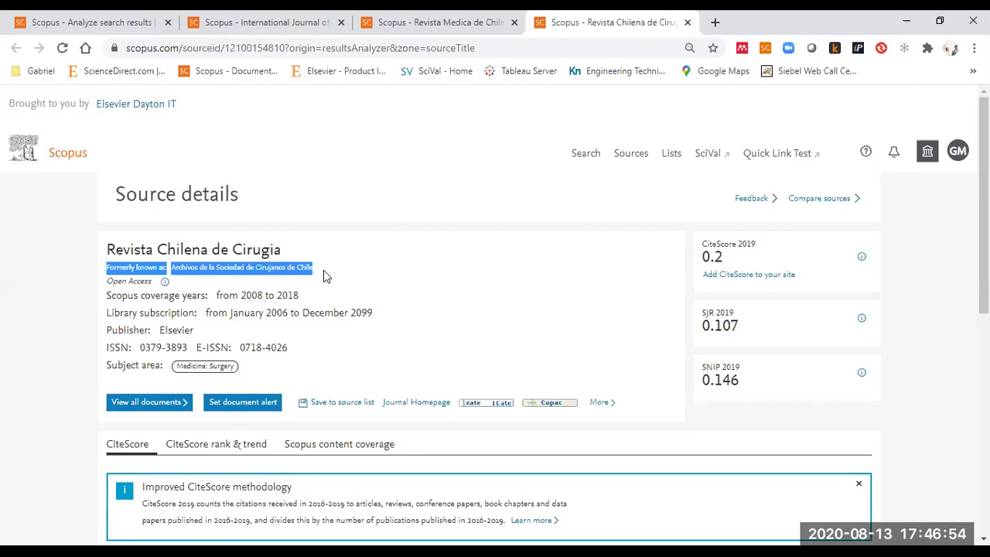
drag(324, 270, 174, 271)
key(ctrl+c)
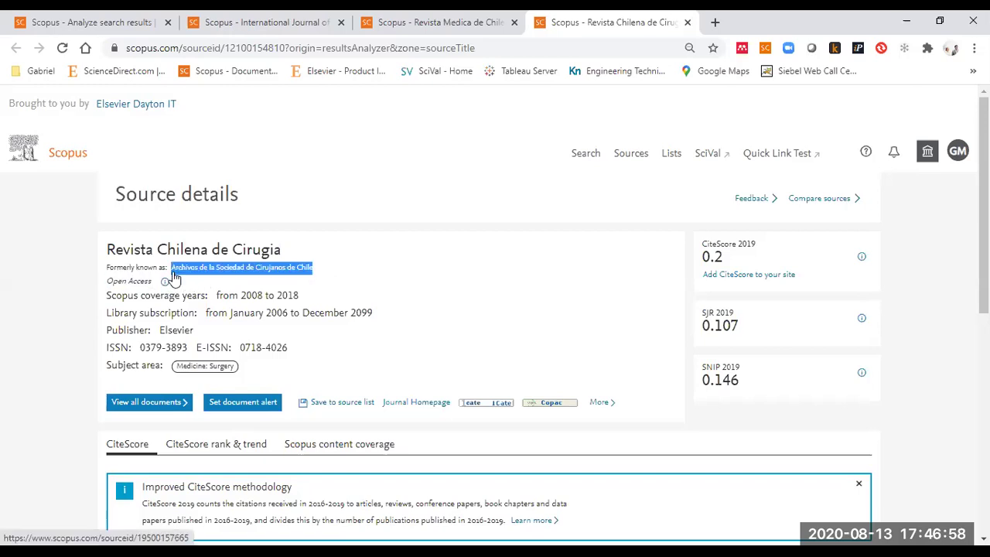
From the search analysis tab, open the Sources list and search by title for Archivos de la Sociedad de Cirujanos de Chile
click(69, 19)
scroll(377, 234, up, 2)
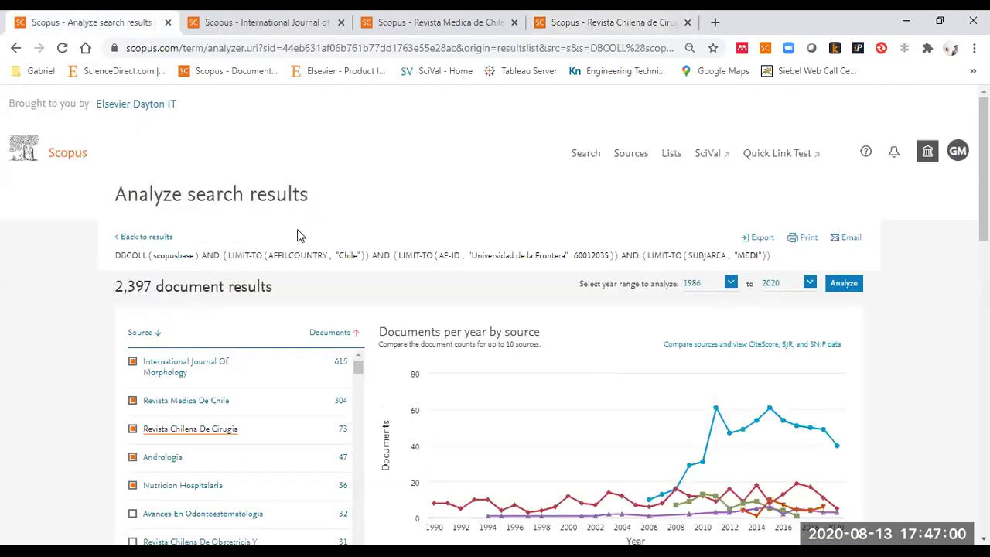
click(631, 155)
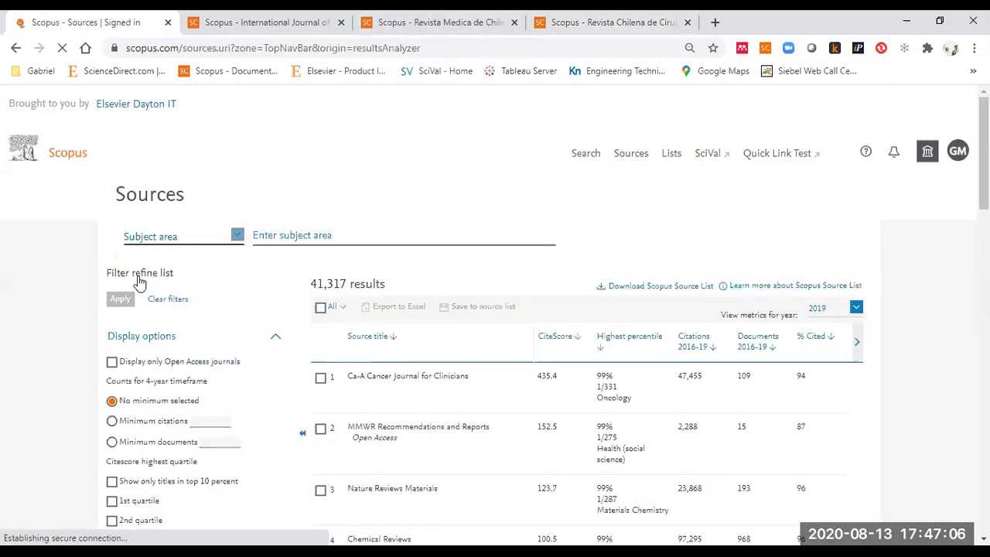
click(178, 237)
click(143, 267)
click(283, 245)
key(ctrl+v)
key(Return)
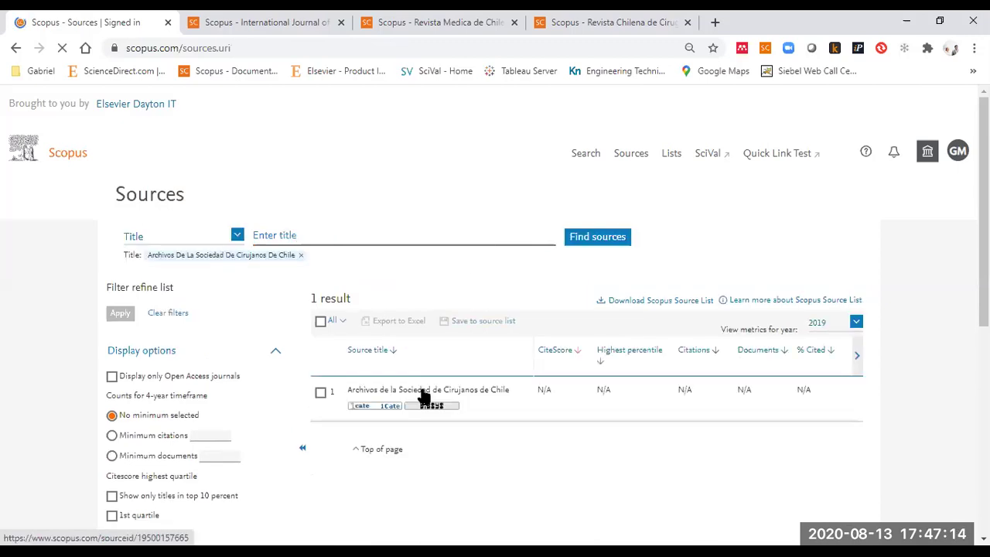
Open the source details of Archivos de la Sociedad de Cirujanos de Chile and highlight the continued as line
click(423, 390)
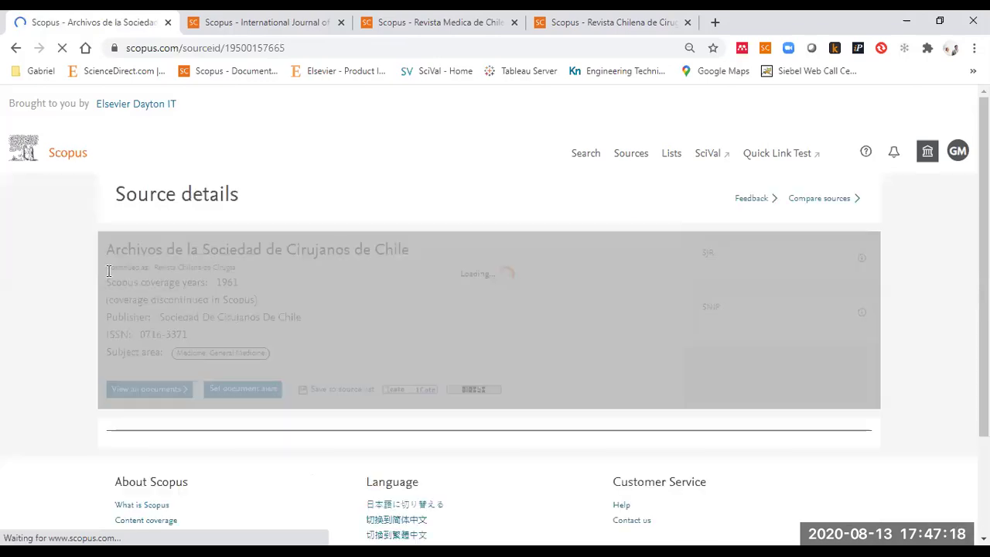
double_click(124, 267)
shift+click(241, 267)
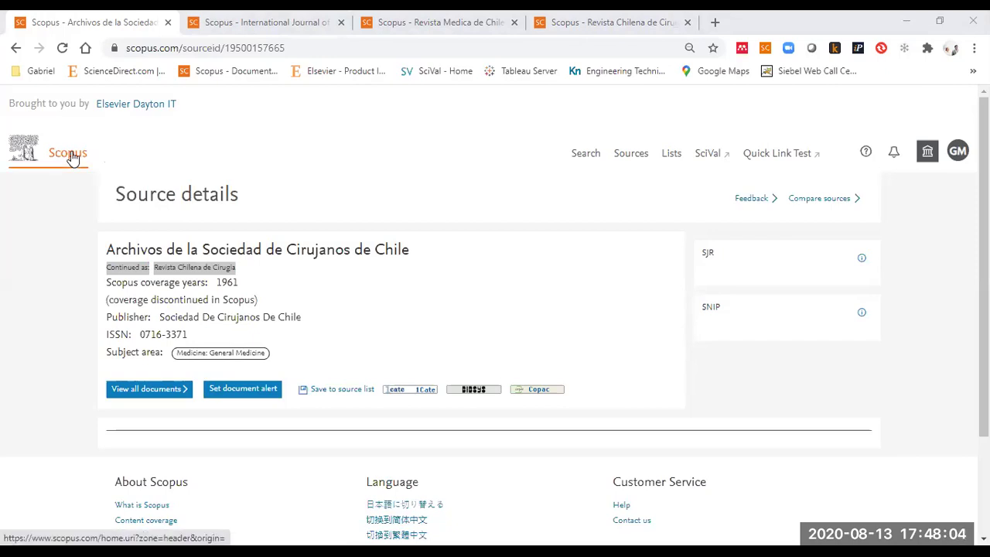
Leave the Archivos de la Sociedad de Cirujanos de Chile record and return to the Scopus document search start page
scroll(549, 269, down, 2)
scroll(517, 266, up, 2)
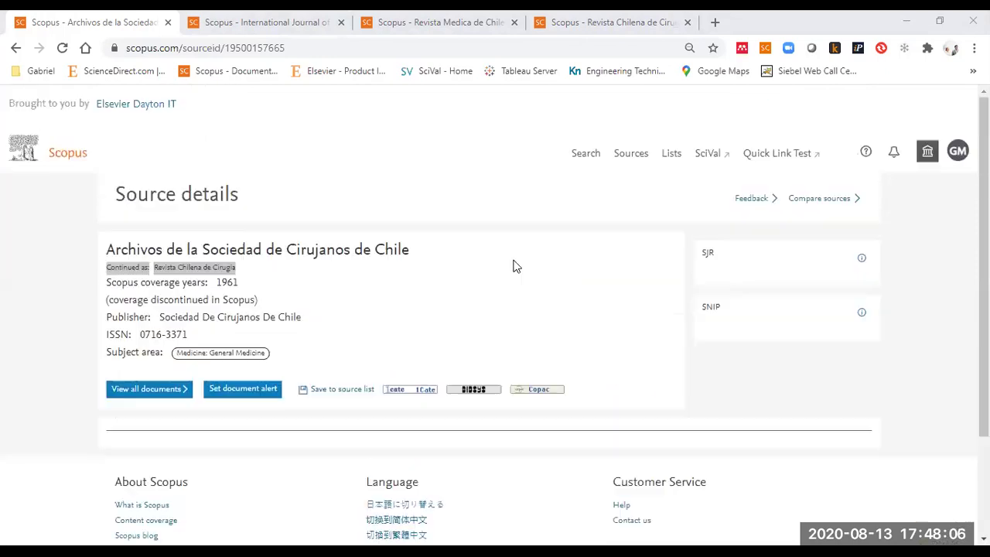
click(81, 154)
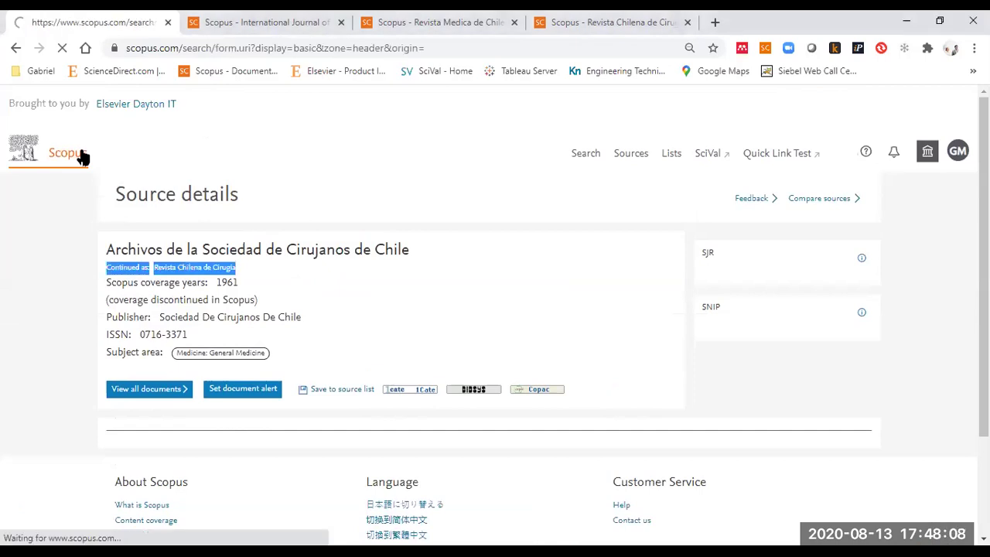
Go back to the International Journal of Morphology source details and examine its CiteScore section and Scopus coverage years
click(267, 22)
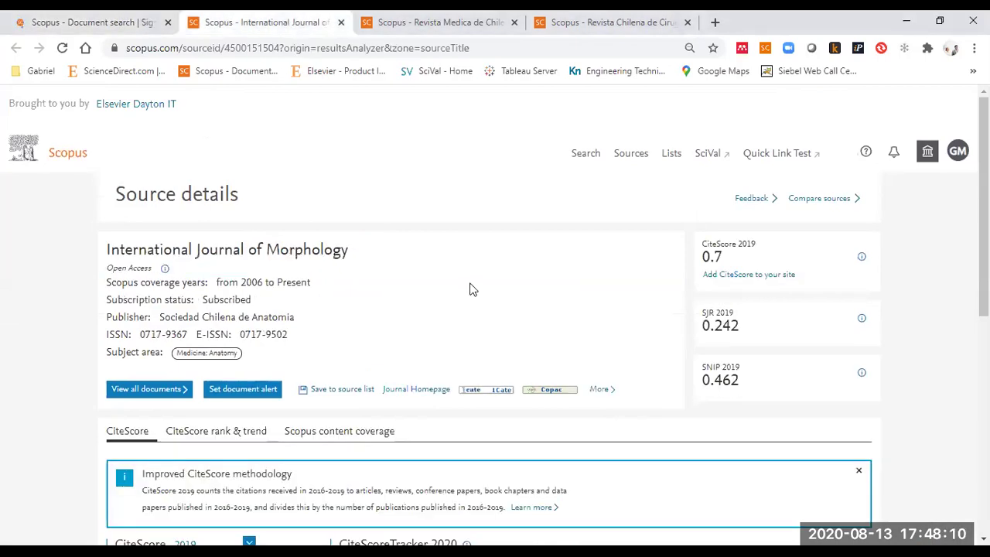
scroll(469, 289, down, 3)
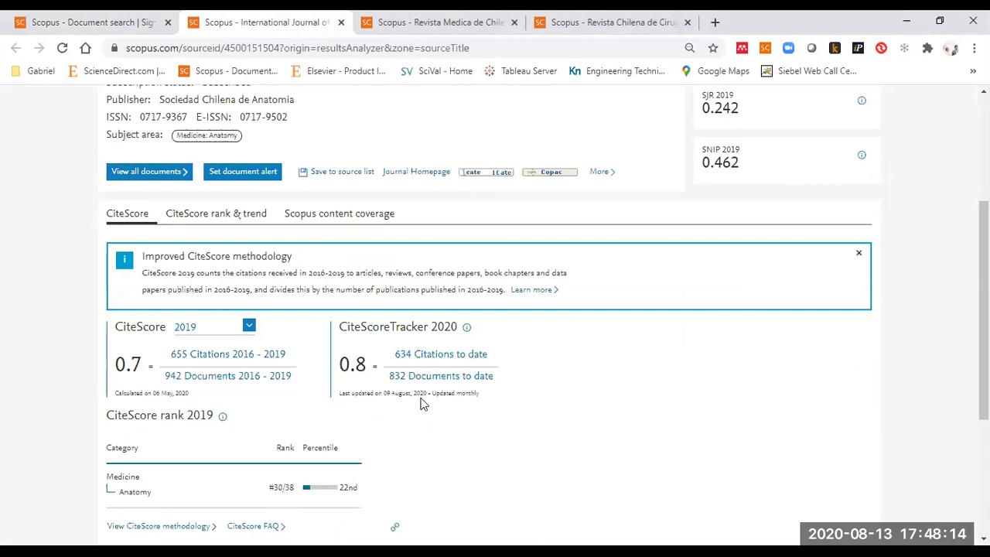
scroll(453, 287, up, 3)
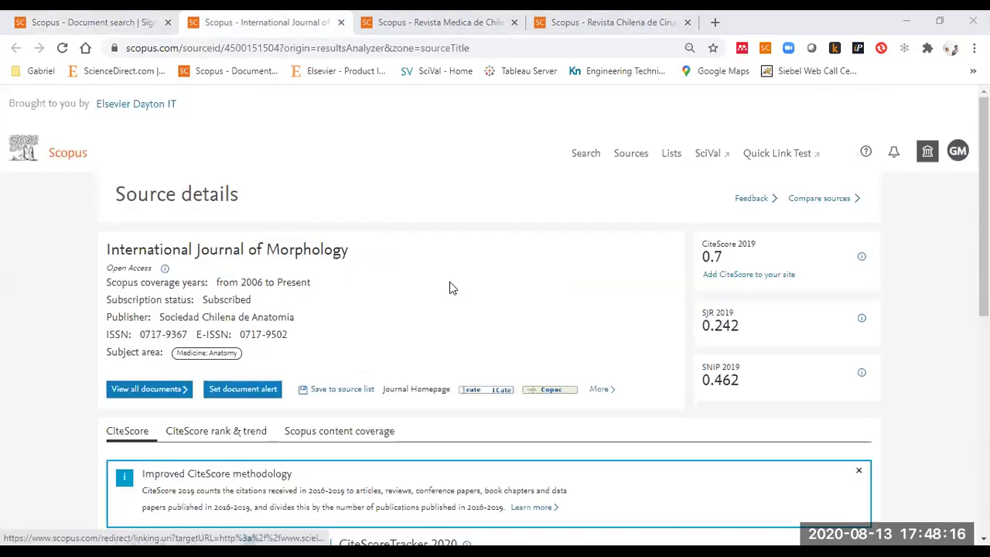
double_click(303, 283)
click(312, 279)
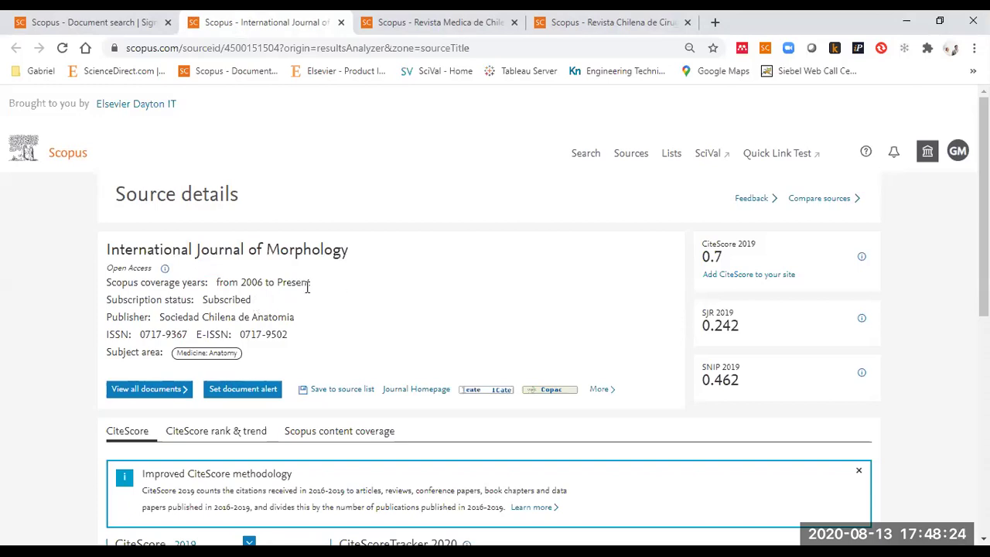
triple_click(307, 283)
click(298, 282)
double_click(297, 282)
Examine the journal's CiteScoreTracker 2020 and highlight the line stating its last update date and update frequency
scroll(379, 278, down, 5)
double_click(444, 182)
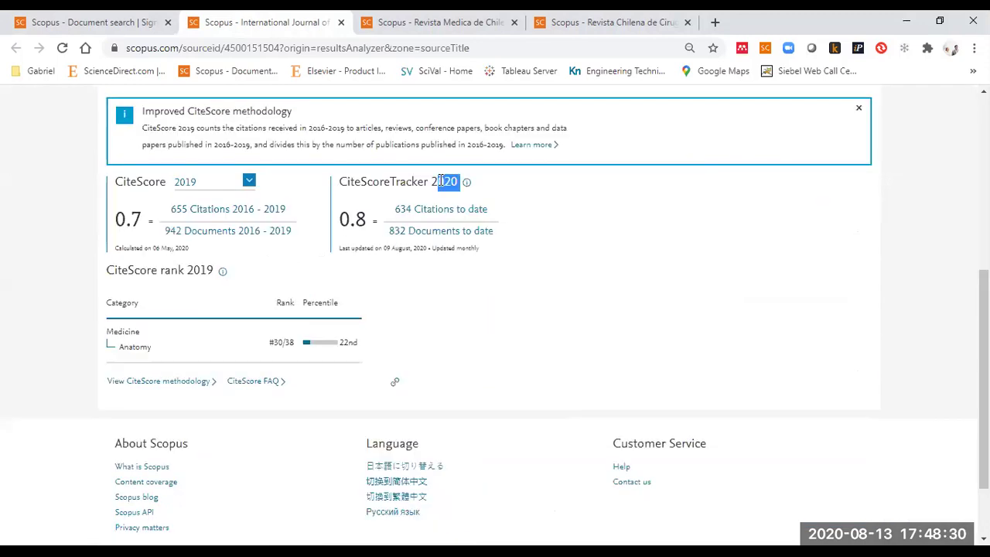
click(411, 198)
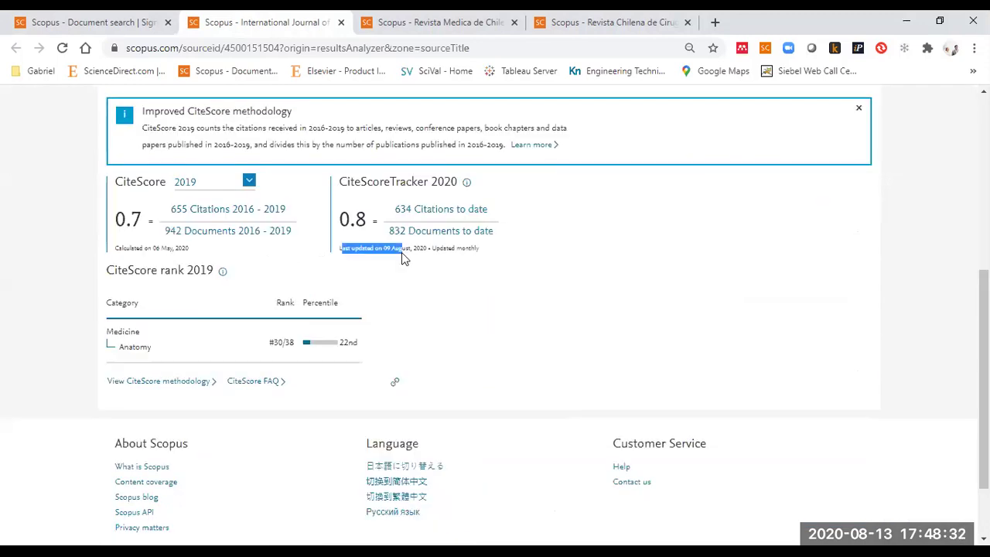
drag(431, 249, 328, 266)
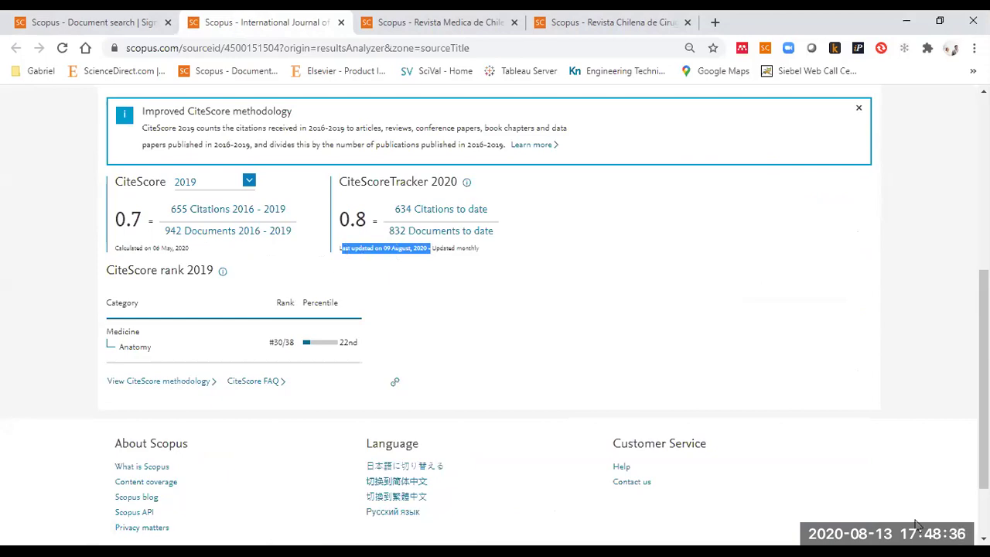
key(alt+Tab)
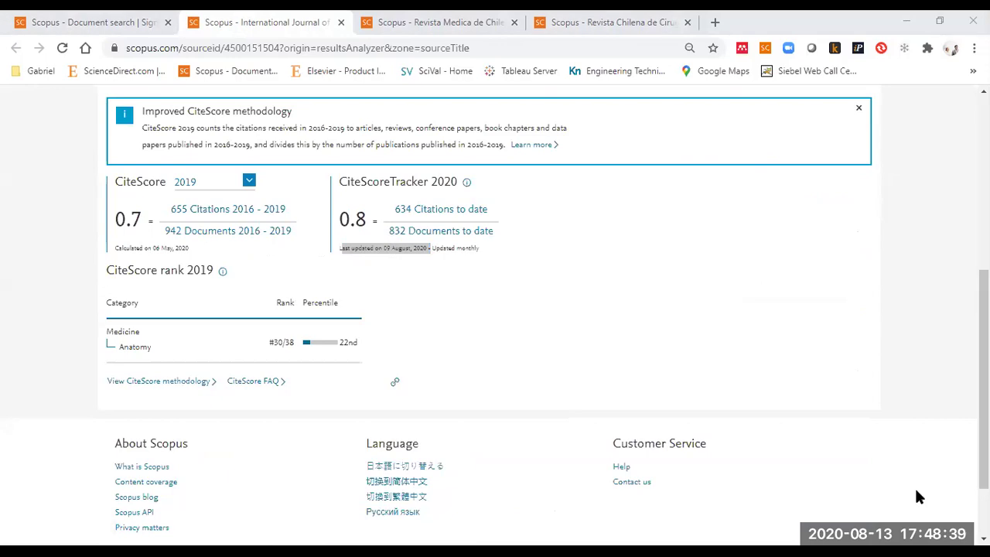
drag(479, 249, 337, 257)
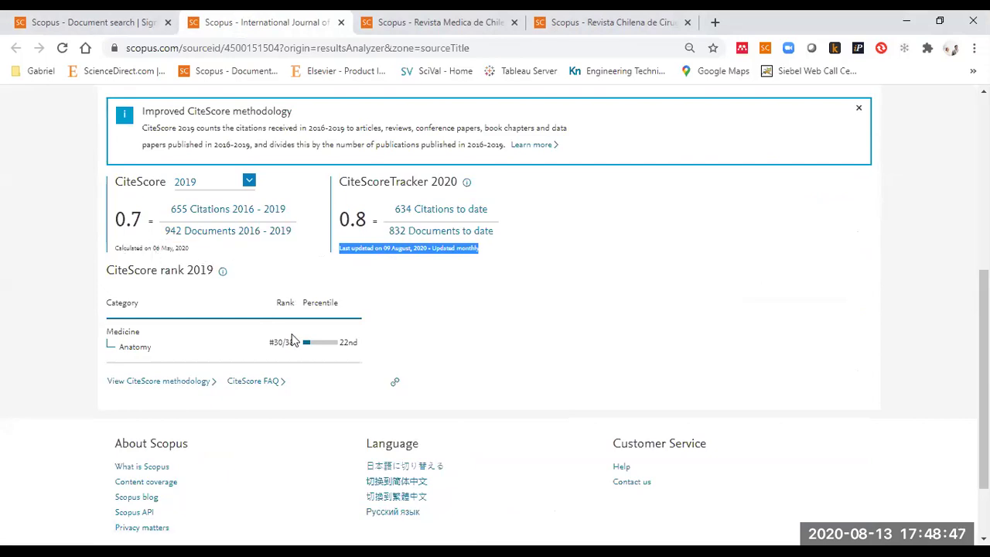
Compare the CiteScore 2019 citation and document period with the journal's Scopus coverage years, highlighting the coverage range
scroll(292, 341, up, 3)
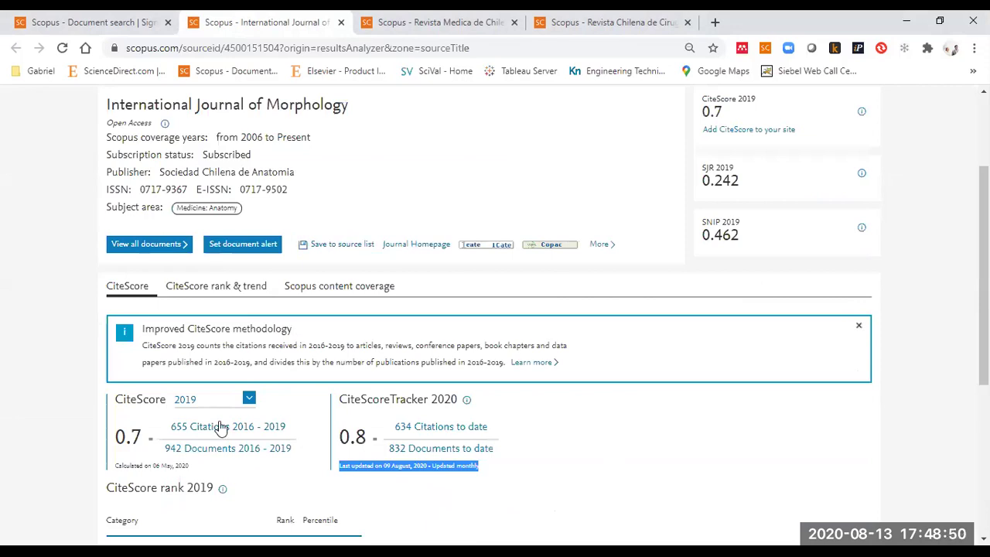
scroll(176, 383, down, 1)
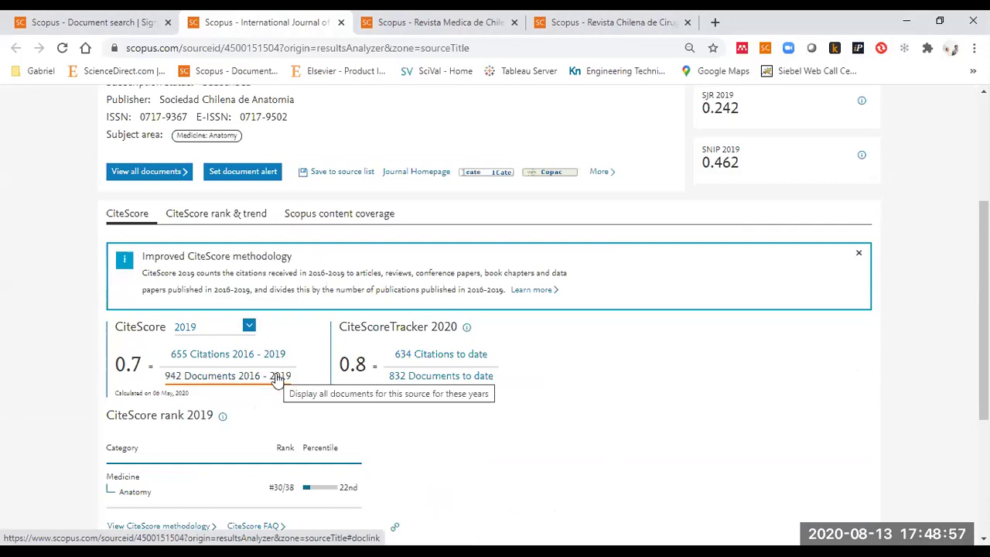
scroll(246, 279, up, 3)
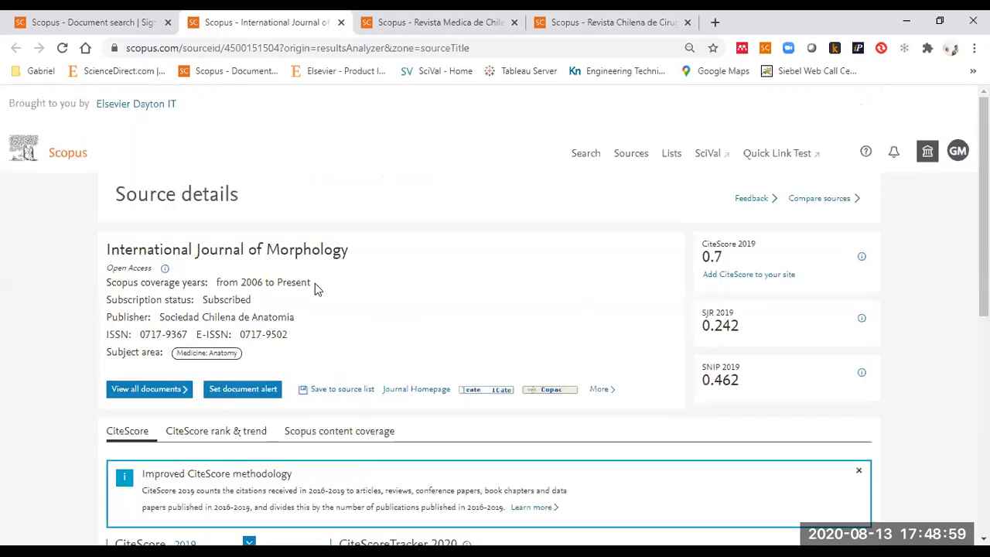
drag(246, 282, 315, 283)
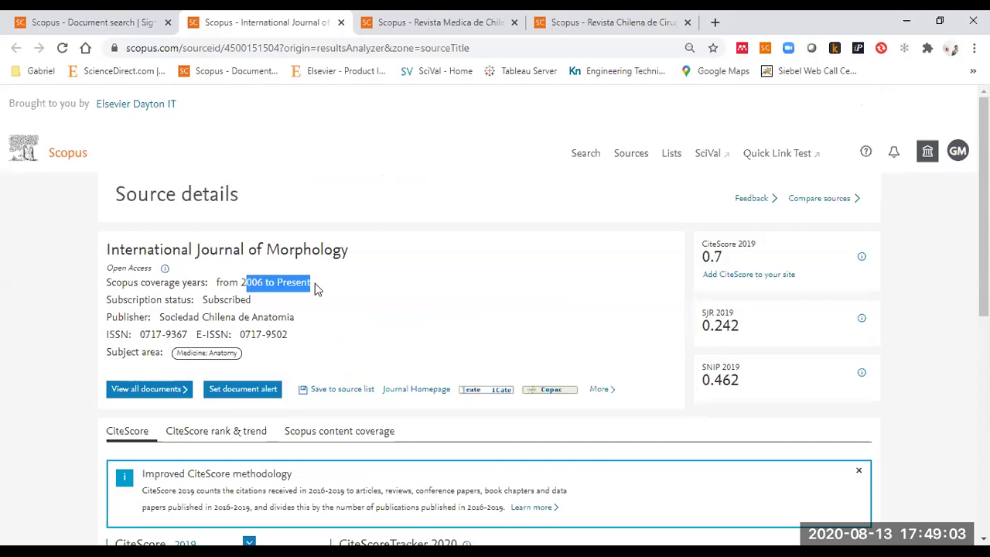
scroll(310, 353, down, 3)
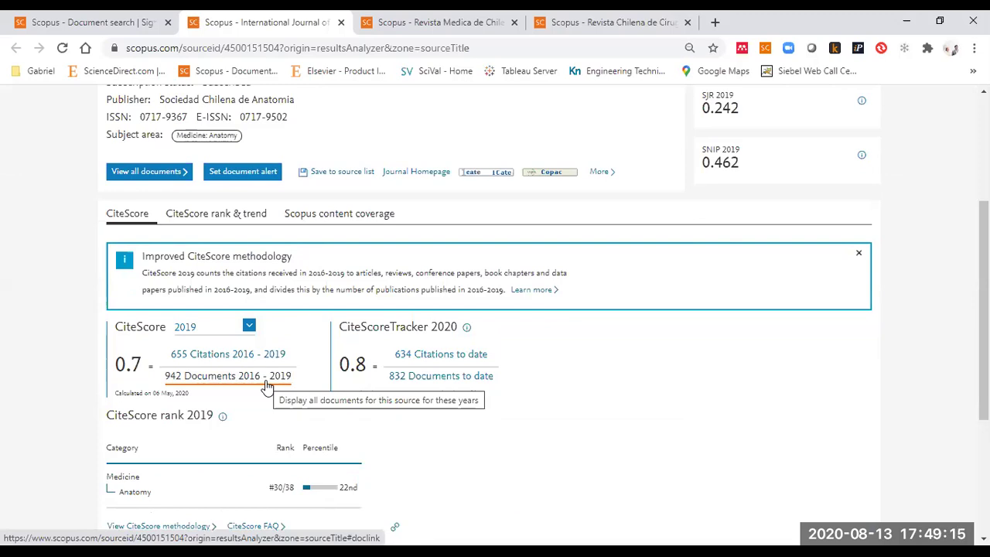
scroll(307, 297, up, 3)
mouse_move(310, 283)
mouse_down()
mouse_move(246, 283)
mouse_move(307, 284)
mouse_up()
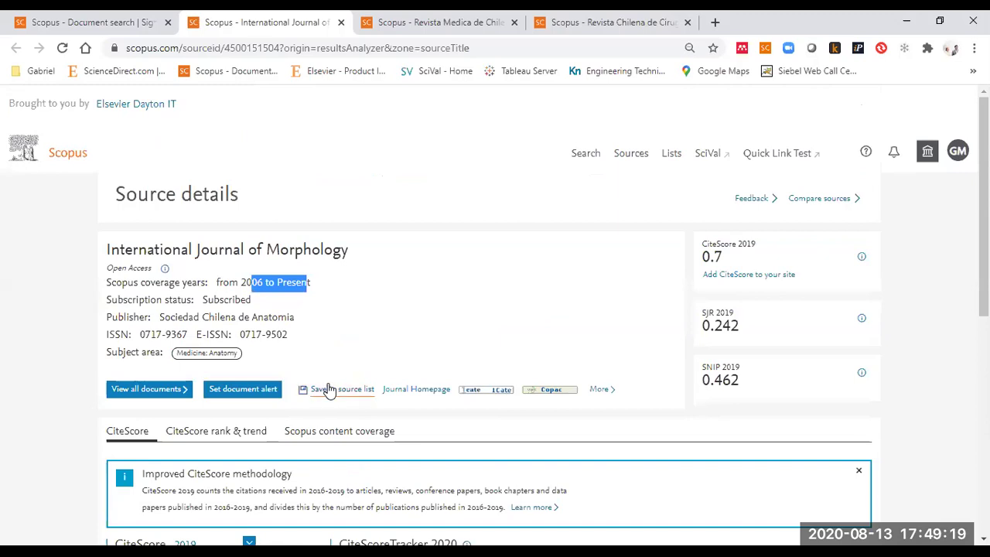
click(608, 423)
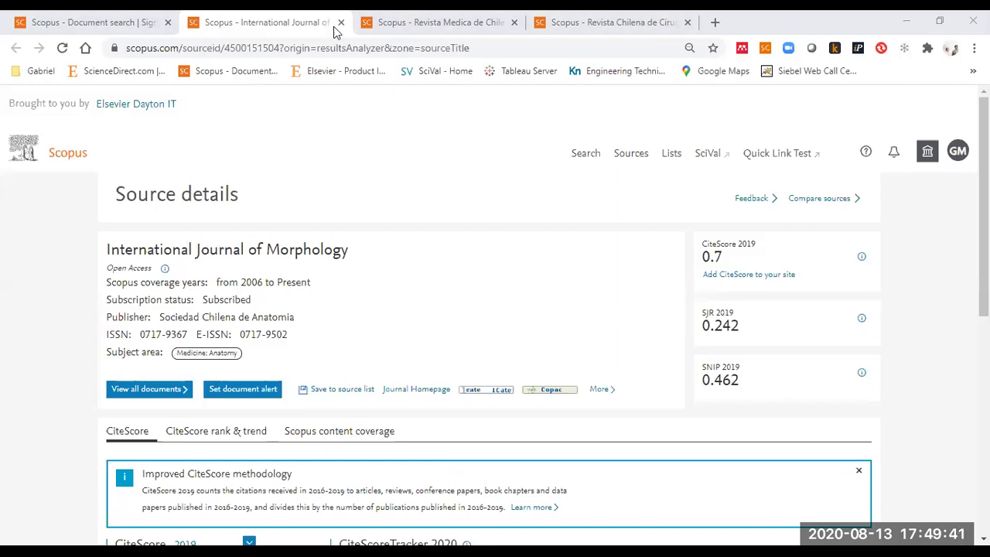
Close the International Journal of Morphology and Revista Medica de Chile source tabs
click(341, 22)
click(341, 22)
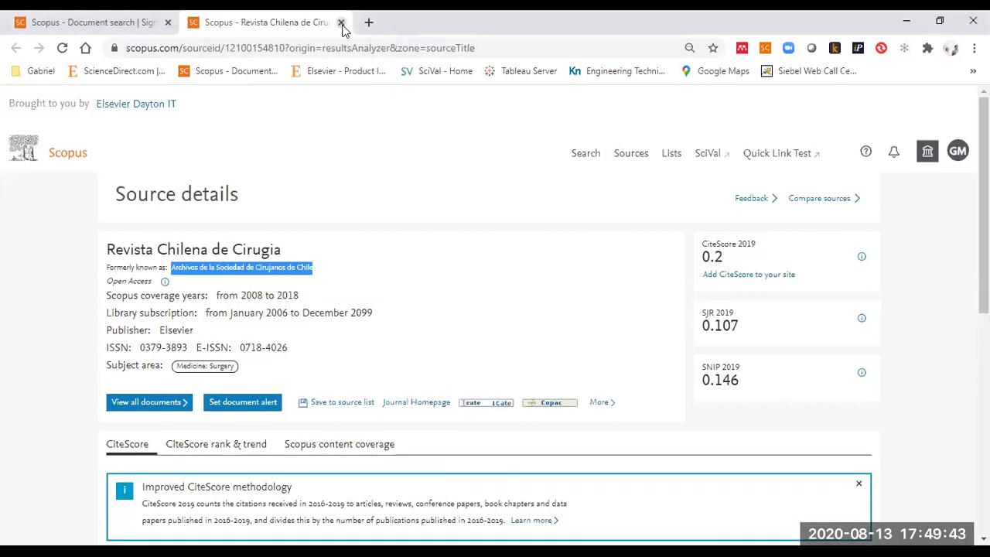
Close the Revista Chilena de Cirugia source tab and set up the Scopus Sources list for searching by subject area
click(341, 22)
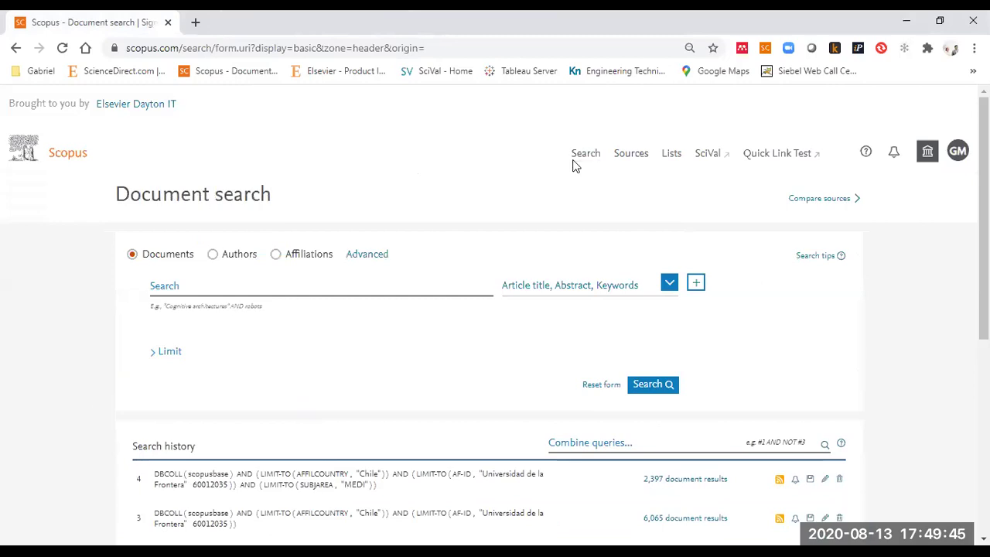
click(637, 163)
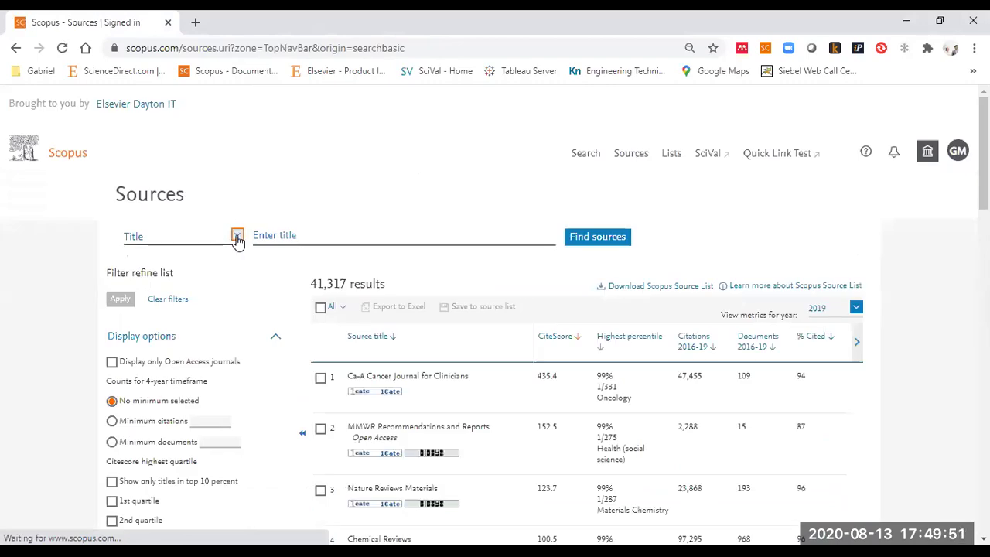
click(238, 241)
click(147, 253)
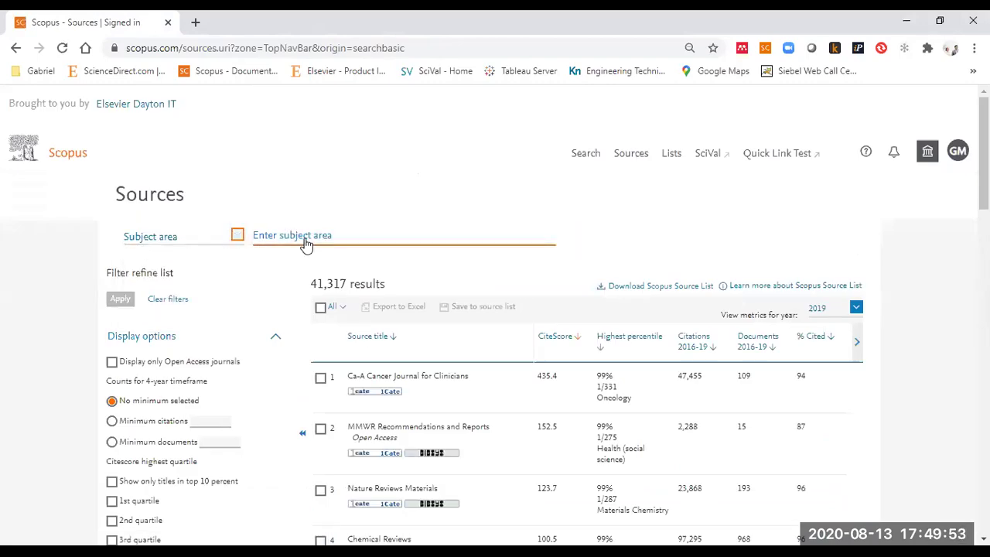
Look up "etnogr" and "social" among the subject areas, and clear the entry
click(306, 244)
text(etno)
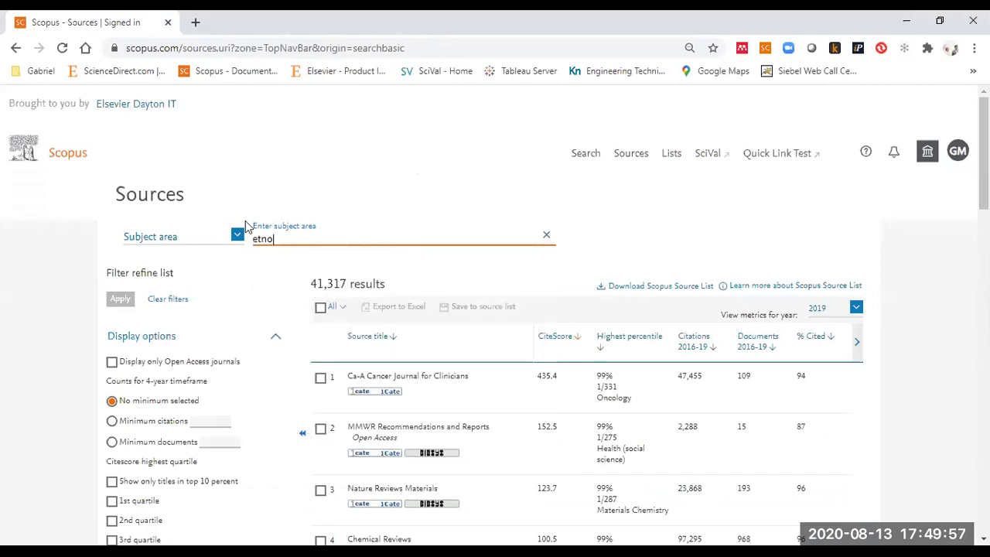
text(gr)
key(BackSpace)
key(BackSpace)
key(BackSpace)
key(BackSpace)
key(BackSpace)
key(BackSpace)
text(social)
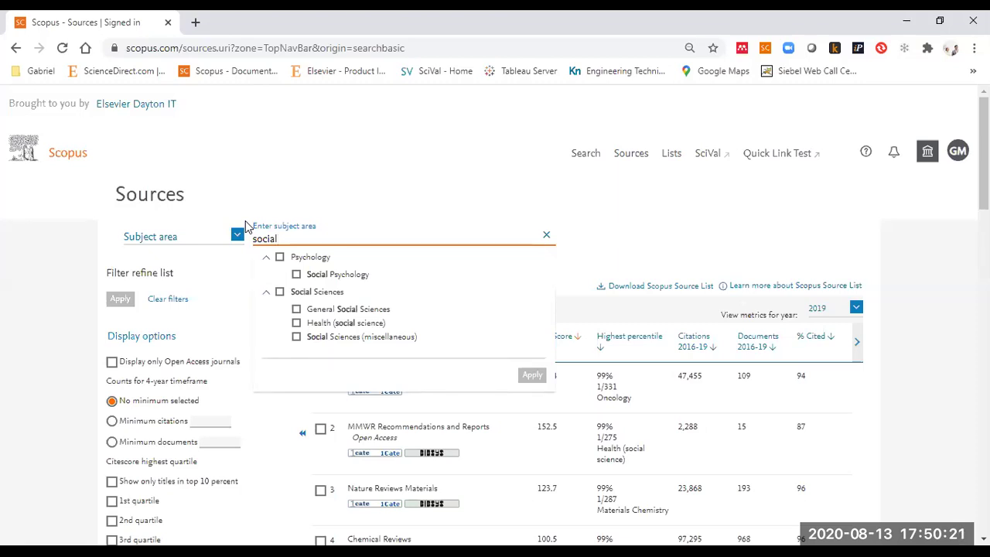
click(546, 234)
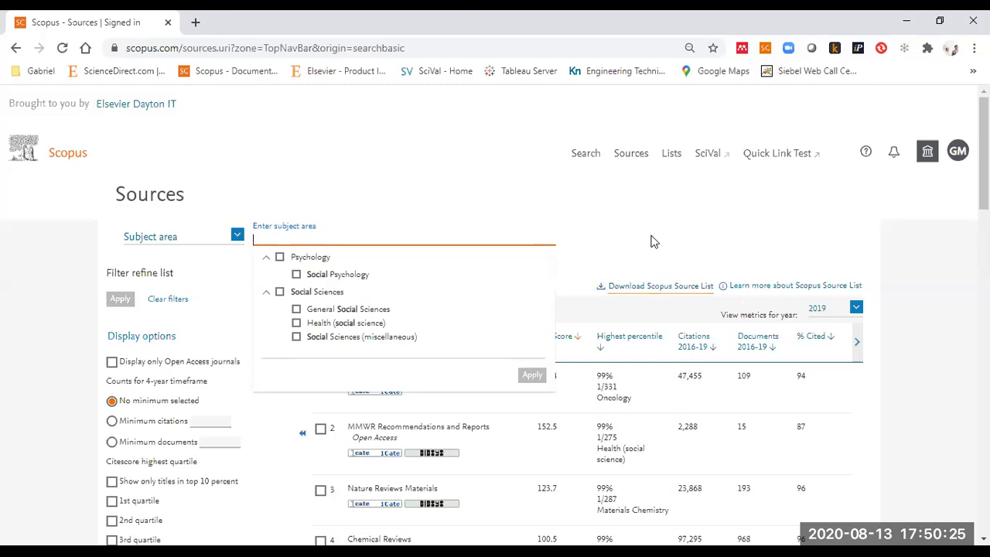
click(654, 240)
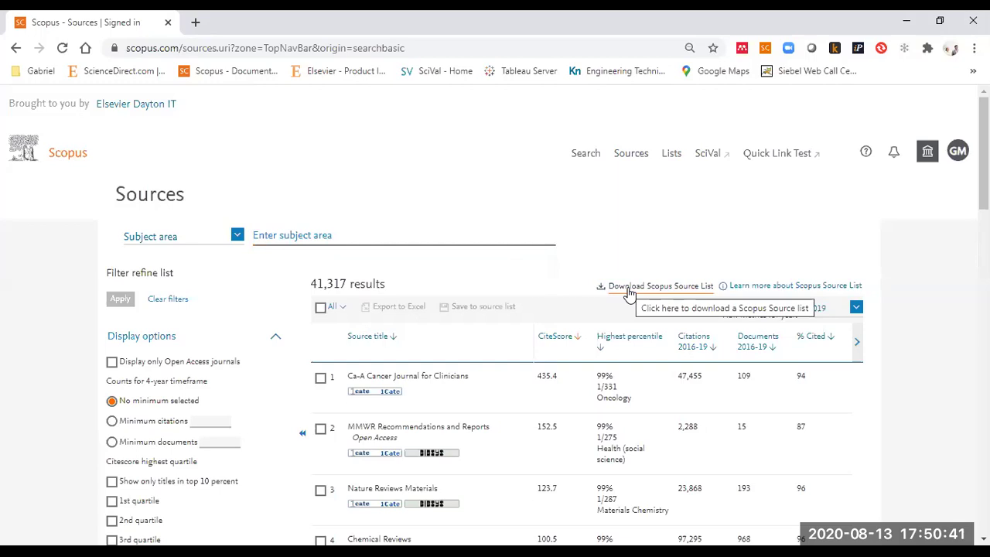
Try selecting Sociology and Political Science from the subject areas matching "socio"
click(409, 236)
text(socio)
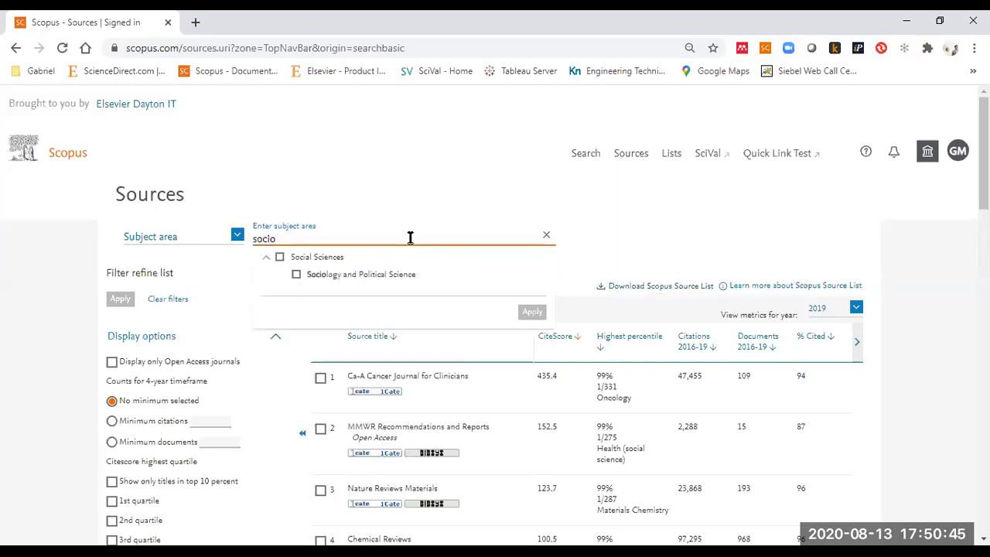
click(325, 278)
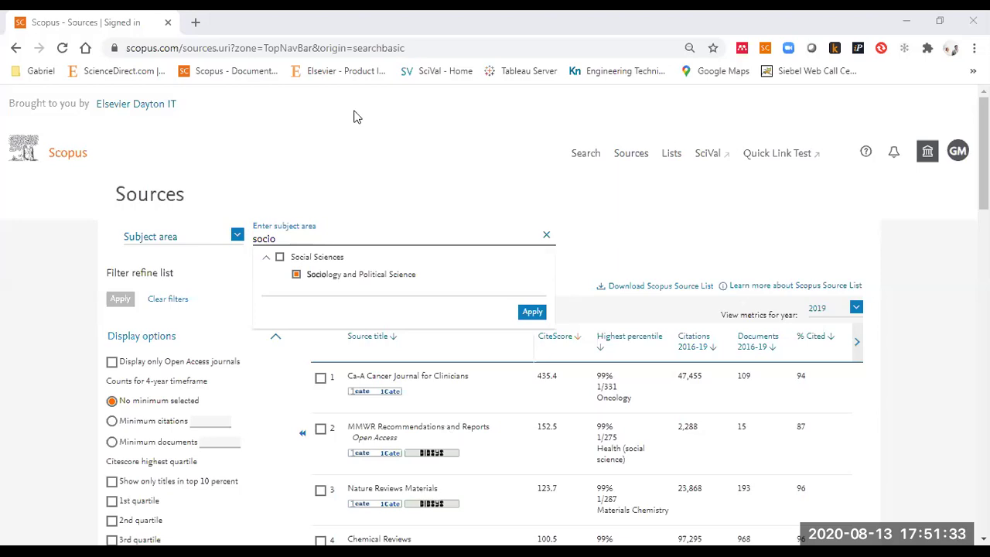
click(547, 236)
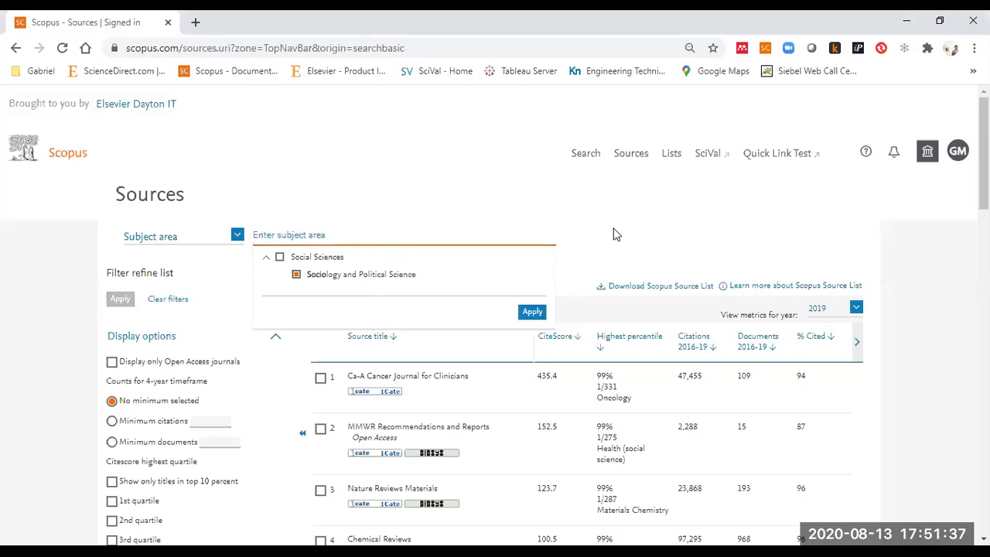
click(341, 239)
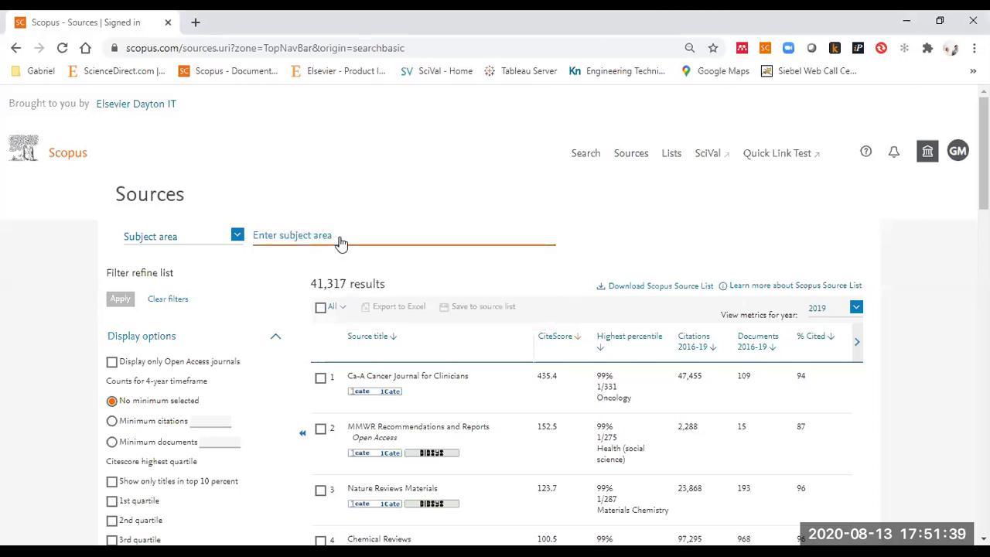
Browse the complete list of subject areas from Agricultural and Biological Sciences through to Social Sciences
click(340, 241)
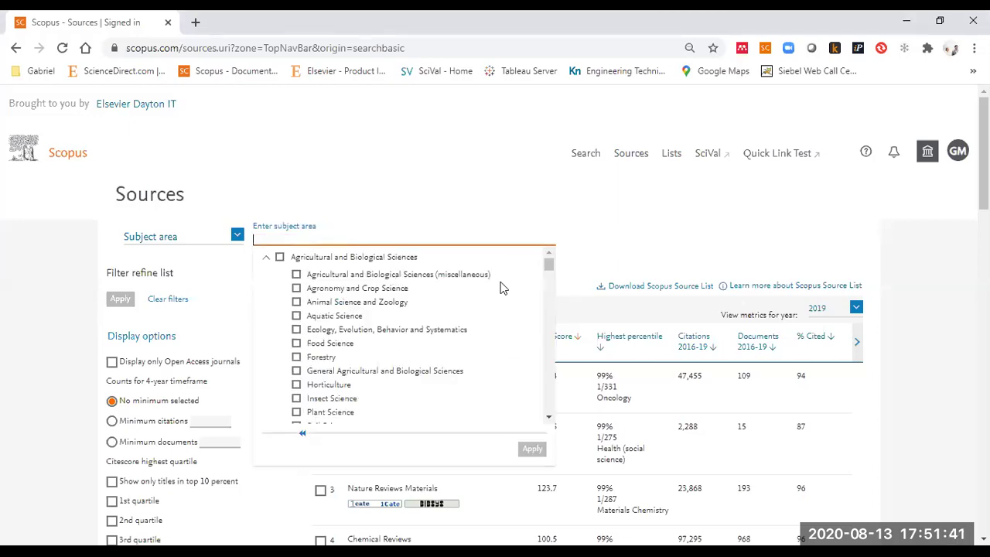
click(641, 230)
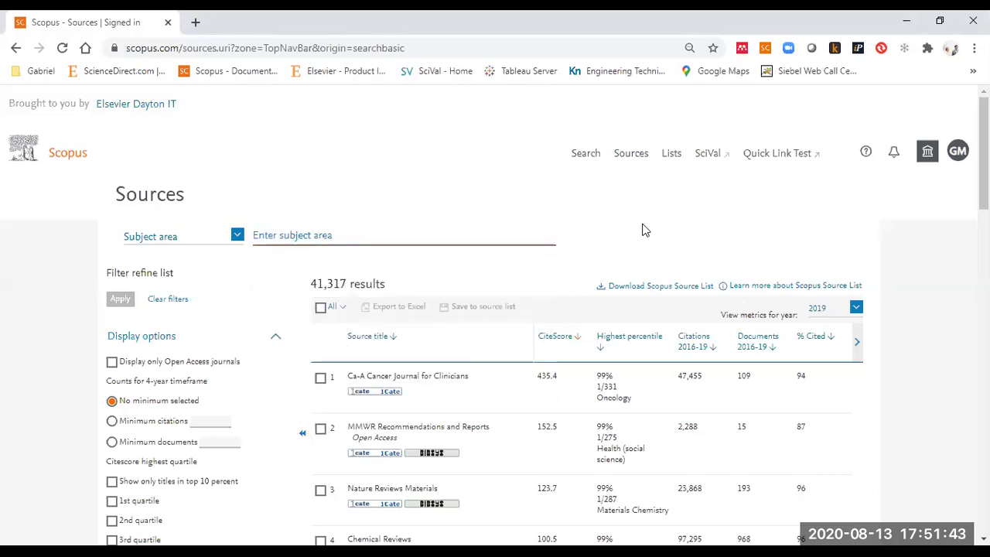
click(341, 237)
scroll(366, 336, down, 5)
scroll(366, 334, down, 2)
scroll(367, 333, up, 6)
scroll(332, 307, down, 1)
scroll(300, 305, up, 2)
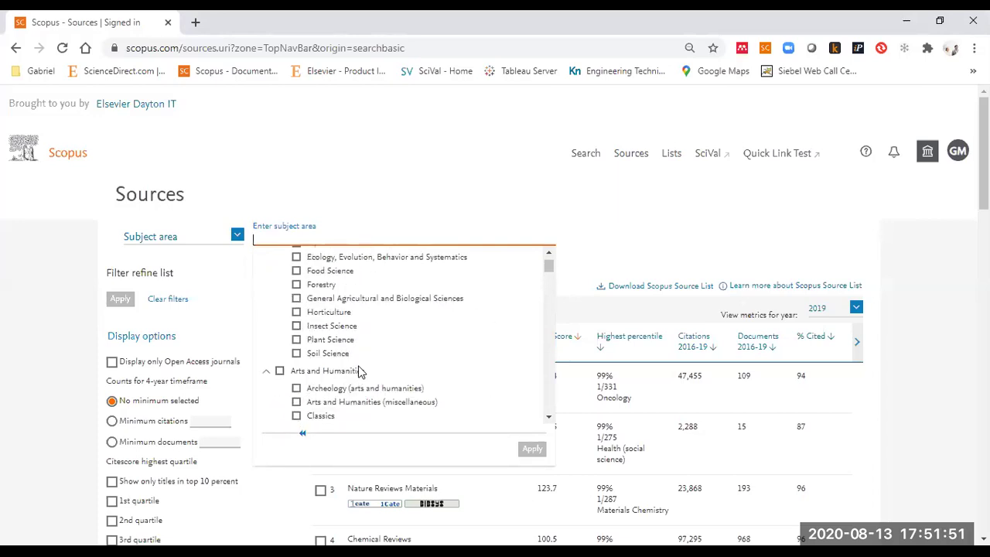
scroll(364, 347, down, 2)
scroll(340, 355, down, 2)
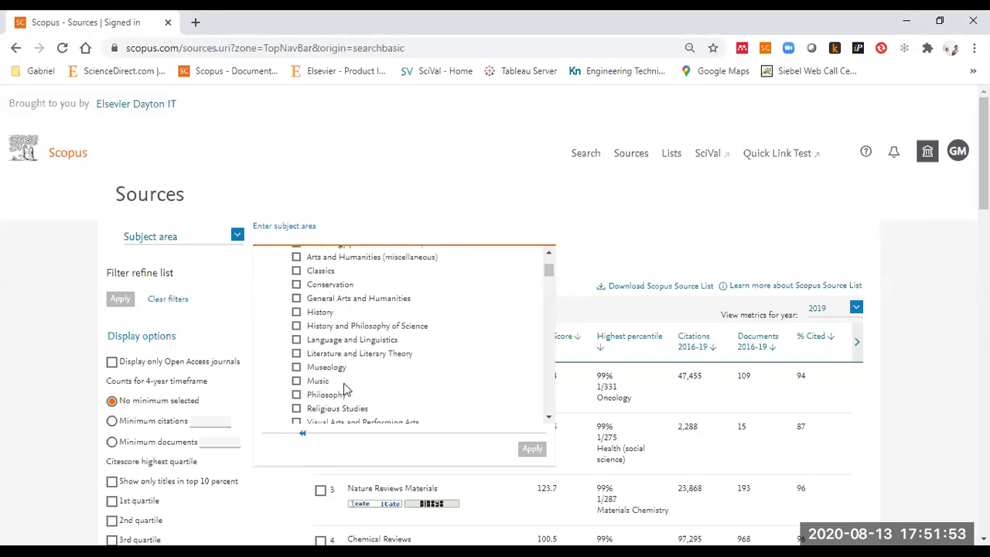
scroll(378, 322, down, 2)
scroll(373, 361, down, 3)
scroll(371, 357, down, 10)
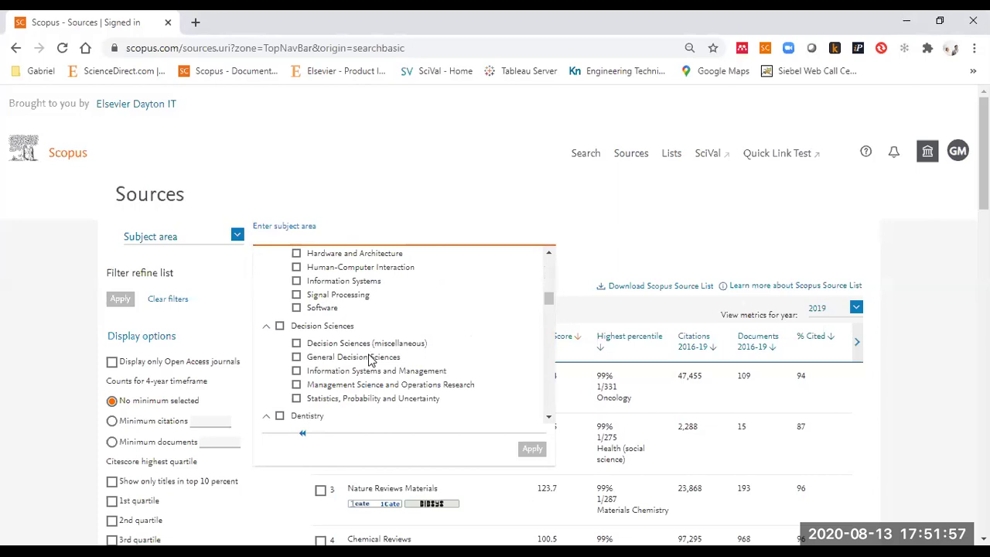
scroll(369, 356, down, 10)
scroll(366, 368, down, 15)
scroll(410, 379, down, 1)
scroll(412, 381, down, 20)
scroll(412, 381, down, 3)
scroll(623, 335, up, 3)
scroll(480, 381, up, 4)
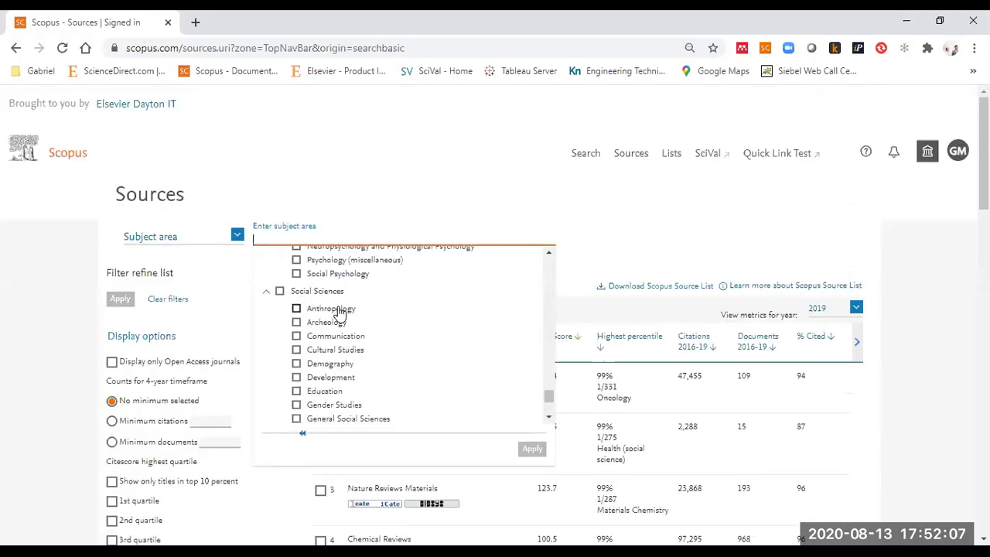
Examine the subcategories under Social Sciences and close the subject area list without choosing one
scroll(341, 373, down, 1)
scroll(341, 373, down, 2)
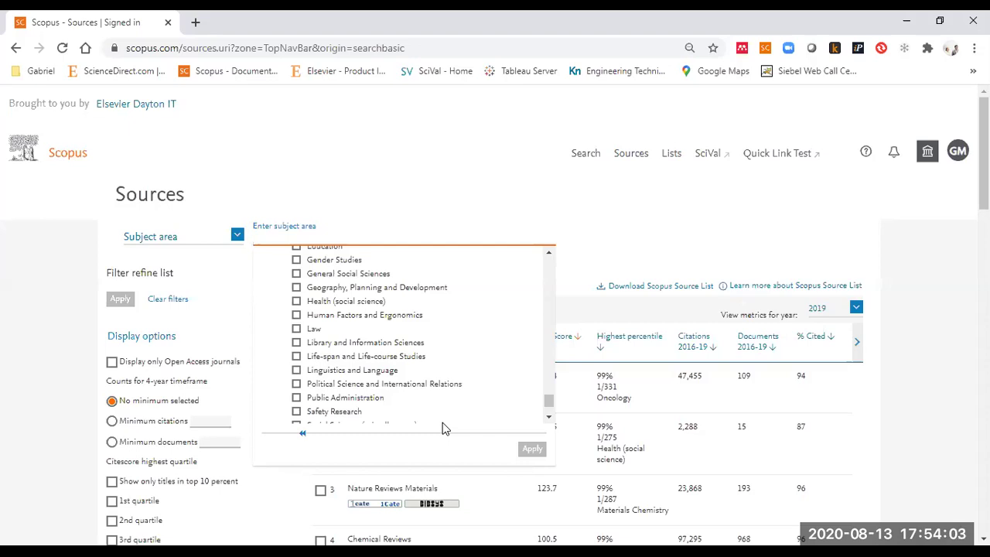
scroll(433, 417, up, 5)
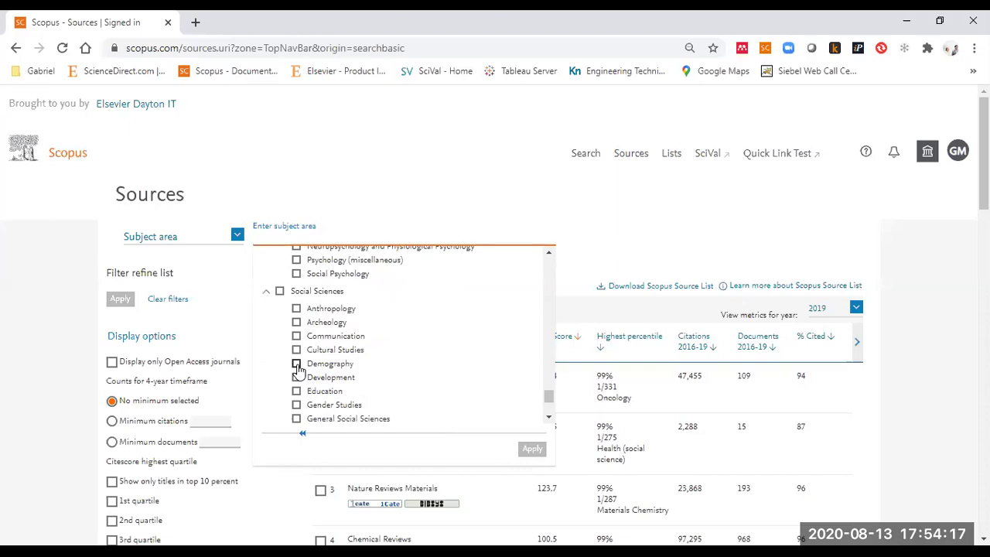
click(238, 165)
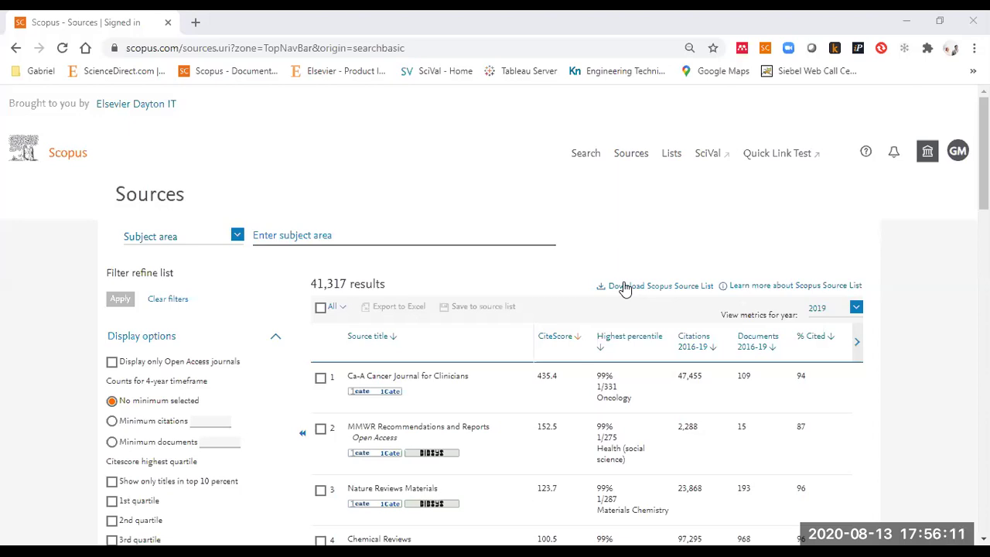
Find the Anthropology subject area with "anth", filter the sources by it and look over the resulting list
click(352, 236)
text(antr)
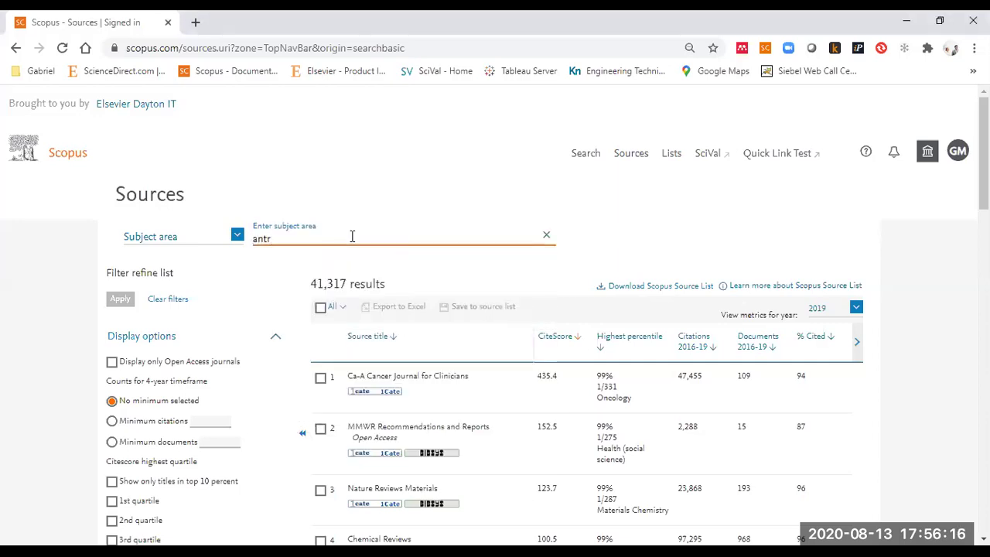
key(BackSpace)
text(h)
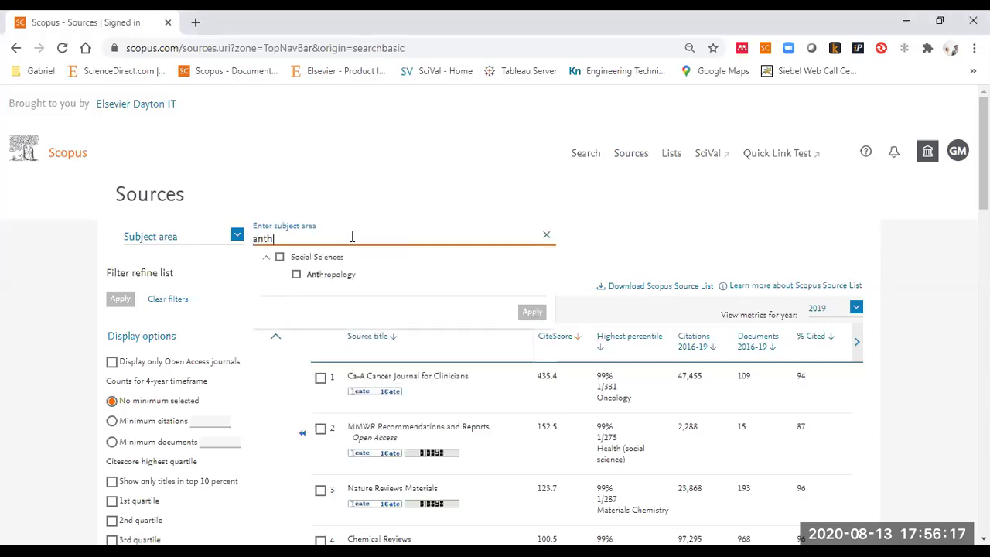
click(297, 274)
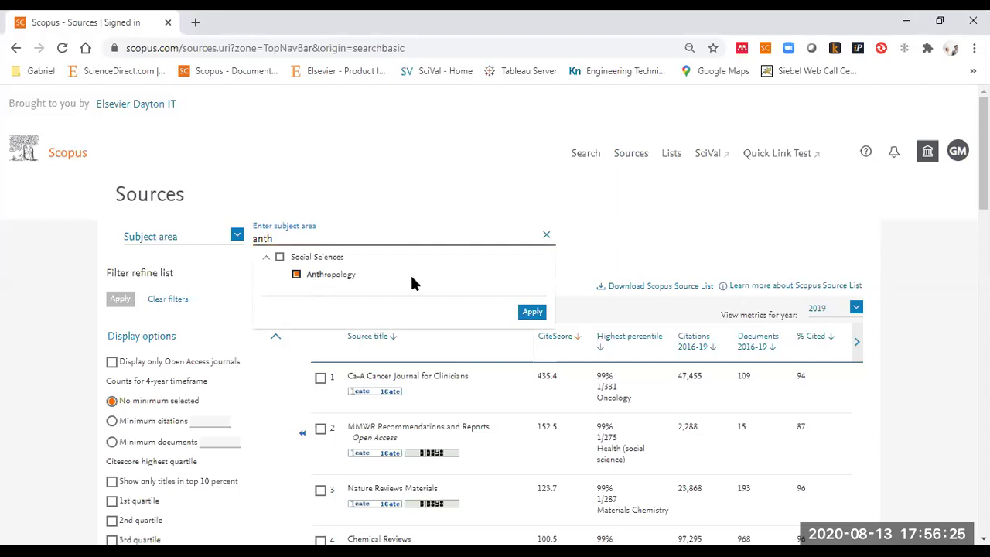
click(528, 314)
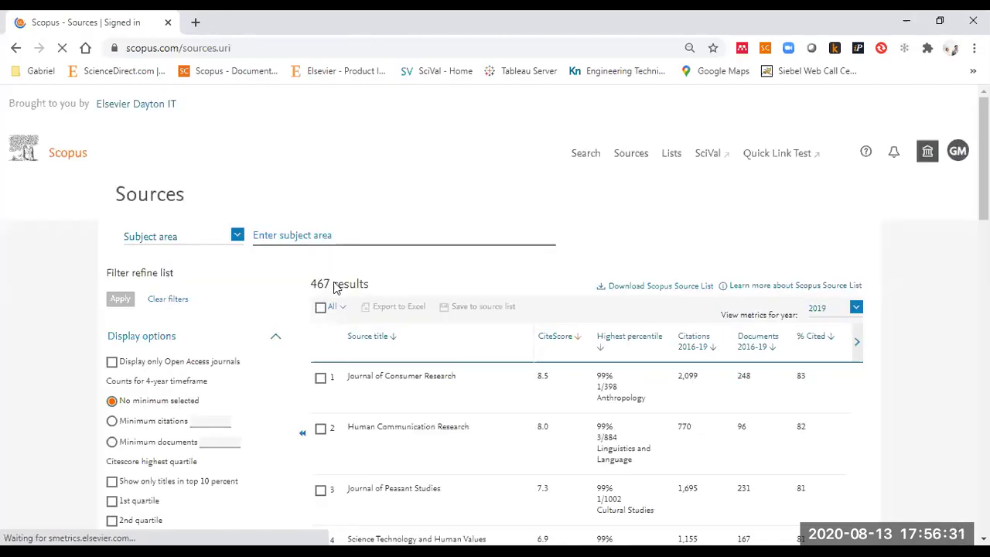
scroll(504, 302, down, 2)
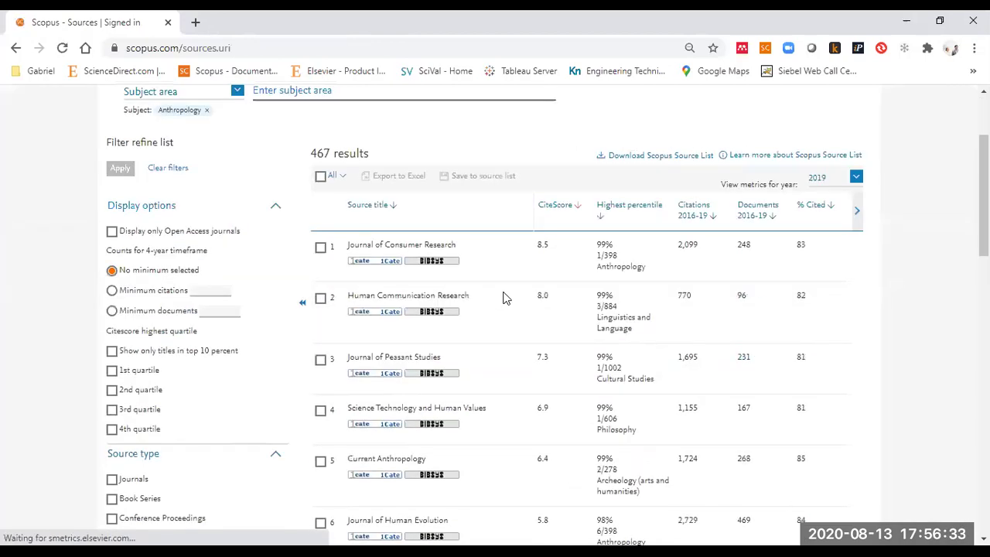